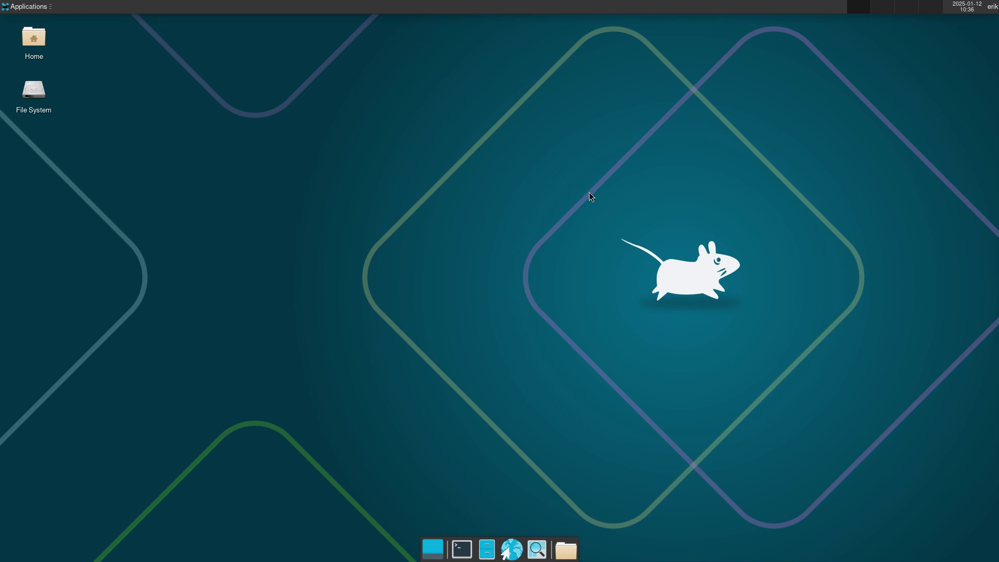
Take the Arch VM window out of full screen with Right Ctrl+F
{"action": "key", "text": "ctrl_r+f"}
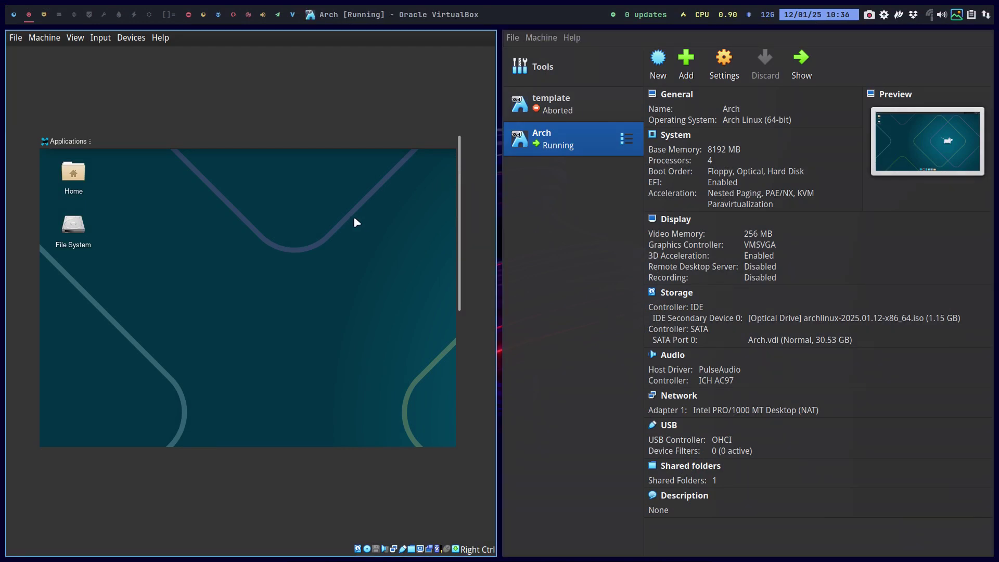
On an empty workspace, run aag in a terminal with the admin password, then quit it
{"action": "left_click", "coordinate": [44, 14]}
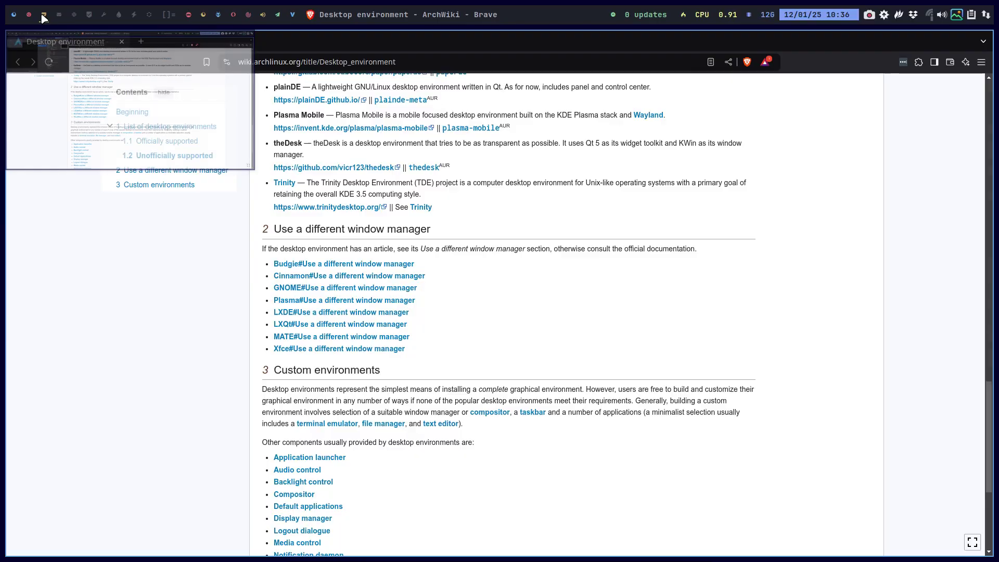
{"action": "key", "text": "super+Return"}
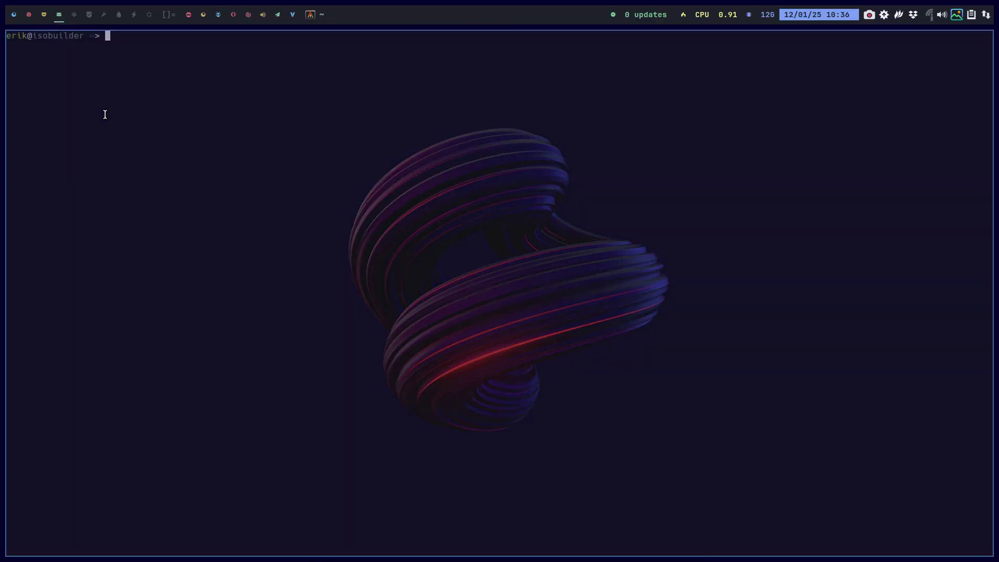
{"action": "type", "text": "aag"}
{"action": "key", "text": "Return"}
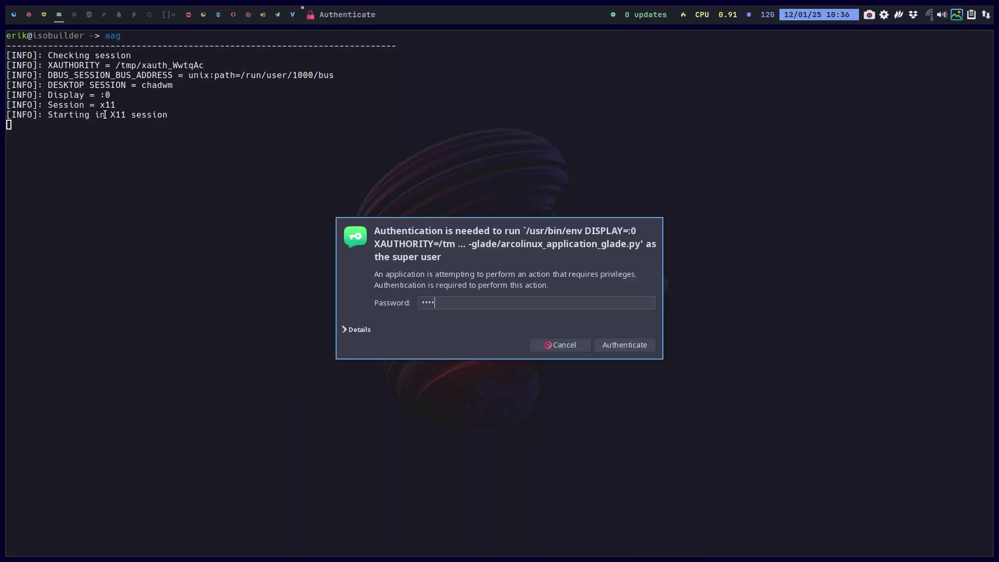
{"action": "key", "text": "Return"}
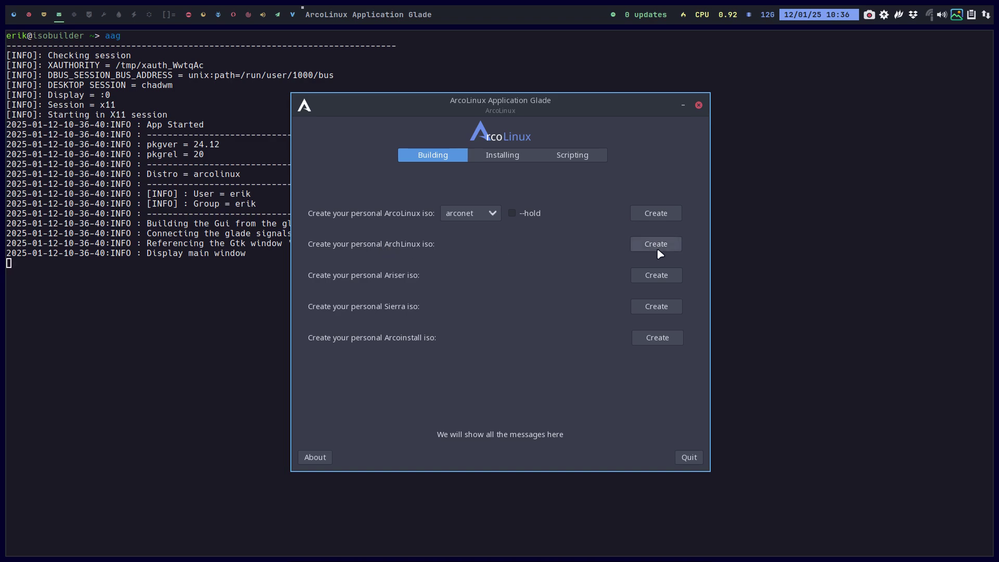
{"action": "left_click", "coordinate": [693, 452]}
In Thunar, hide dotfiles and select archlinux-2025.01.12-x86_64.iso inside archlinux-Out
{"action": "key", "text": "super+q"}
{"action": "key", "text": "super+shift+Return"}
{"action": "key", "text": "ctrl+h"}
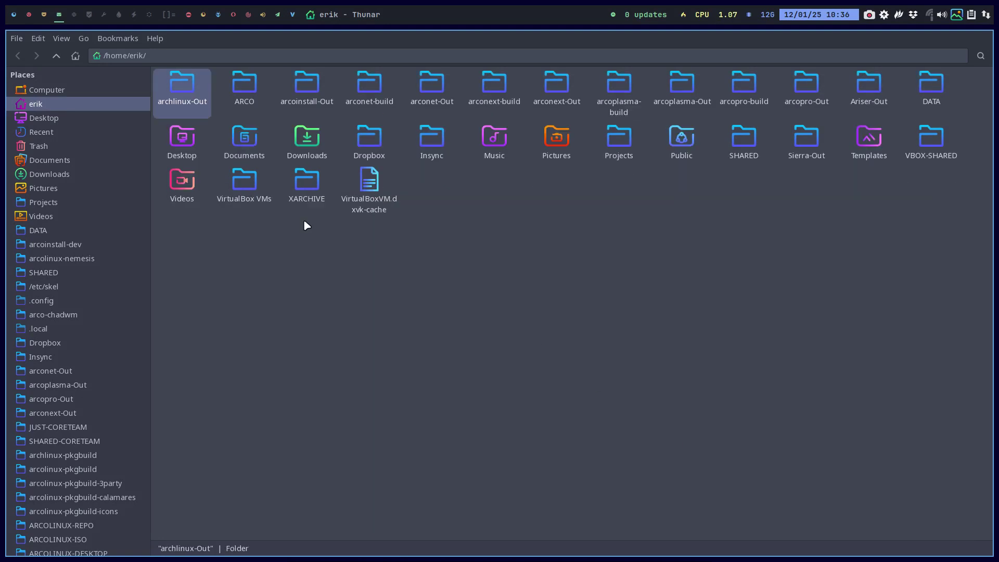
{"action": "double_click", "coordinate": [184, 82]}
{"action": "left_click", "coordinate": [250, 116]}
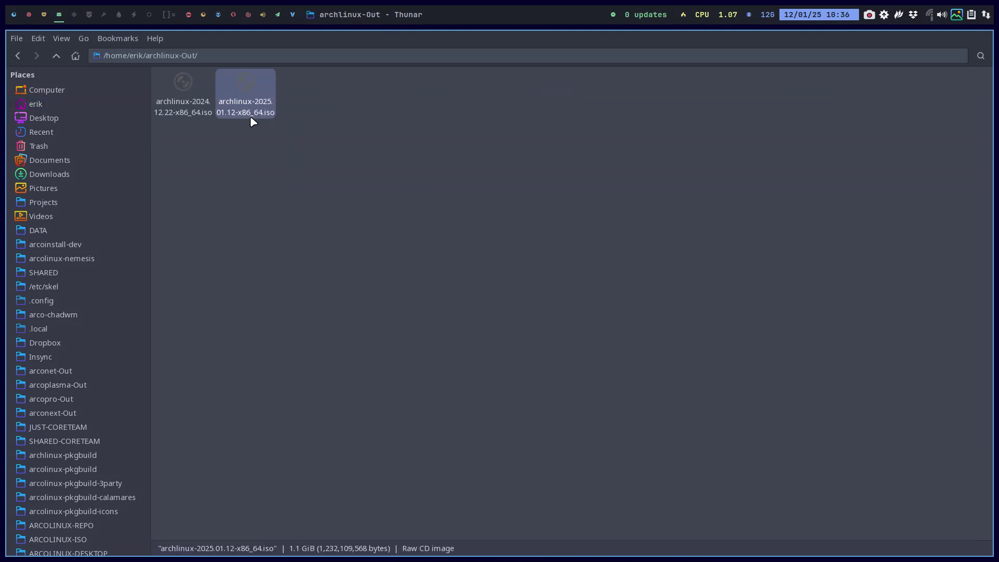
Review the ArchWiki Desktop environment page, then show the Arch guest full screen
{"action": "left_click", "coordinate": [43, 14]}
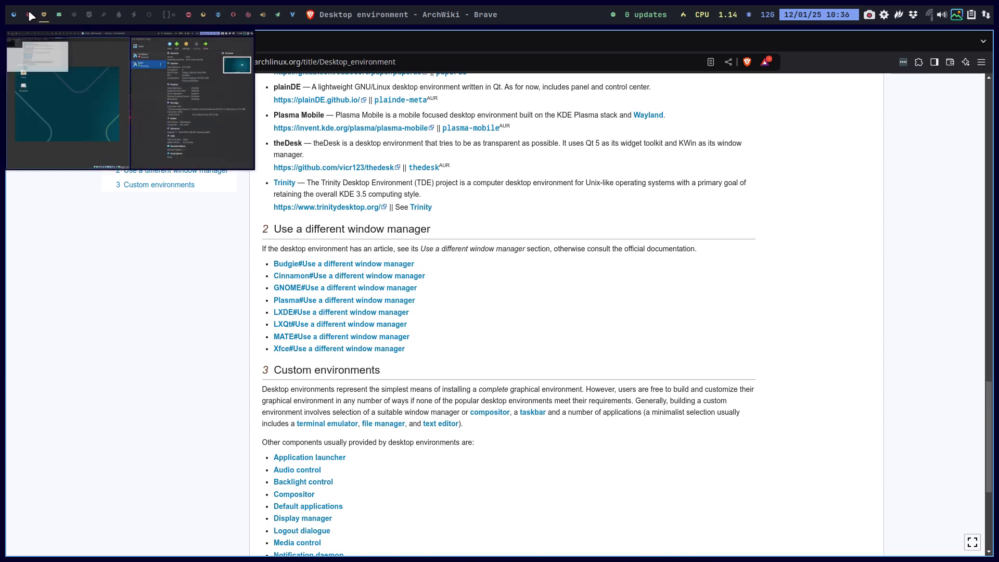
{"action": "left_click", "coordinate": [28, 14]}
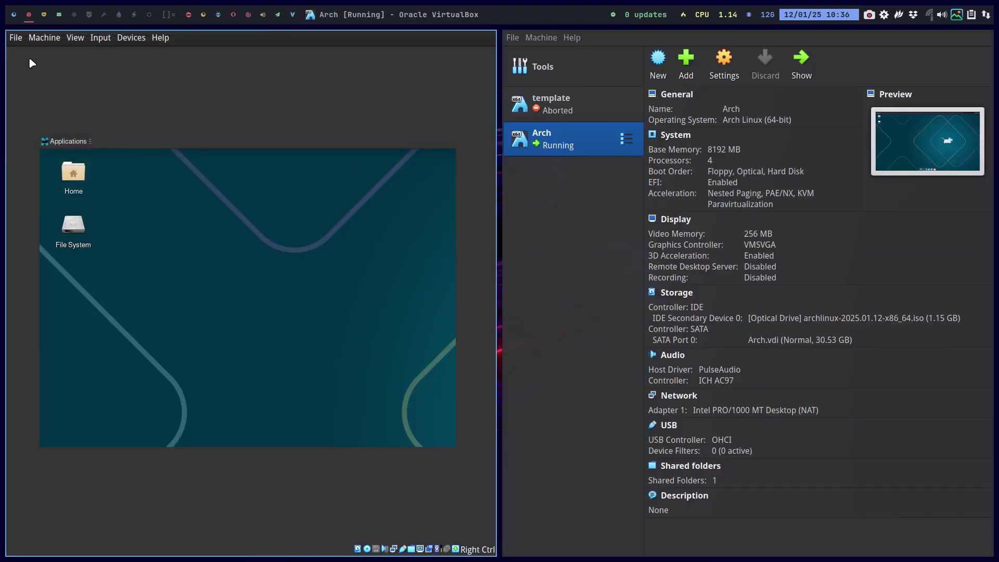
{"action": "left_click", "coordinate": [45, 14]}
{"action": "scroll", "coordinate": [468, 304], "scroll_direction": "up", "scroll_amount": 5}
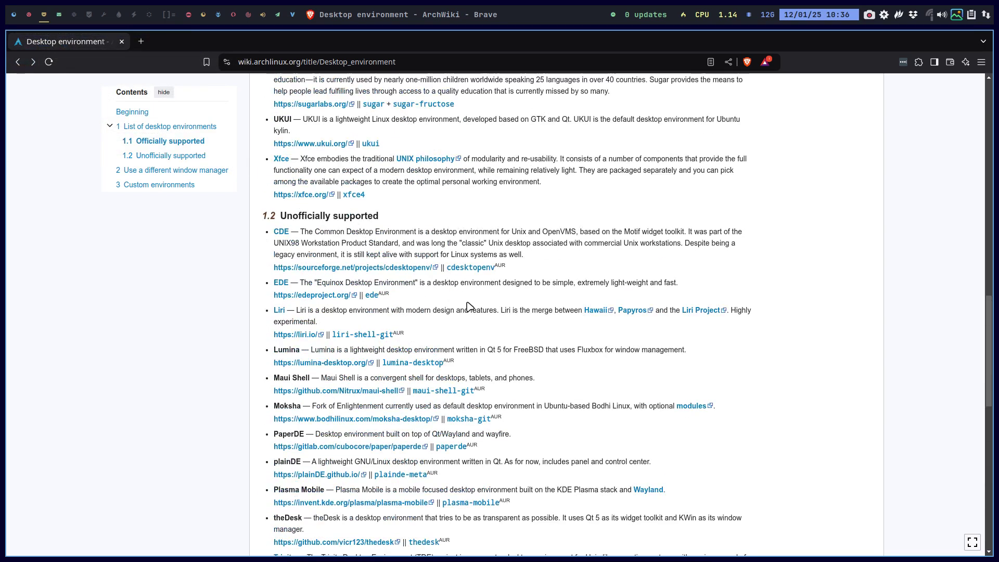
{"action": "scroll", "coordinate": [468, 304], "scroll_direction": "up", "scroll_amount": 5}
{"action": "scroll", "coordinate": [468, 305], "scroll_direction": "up", "scroll_amount": 5}
{"action": "scroll", "coordinate": [469, 304], "scroll_direction": "up", "scroll_amount": 4}
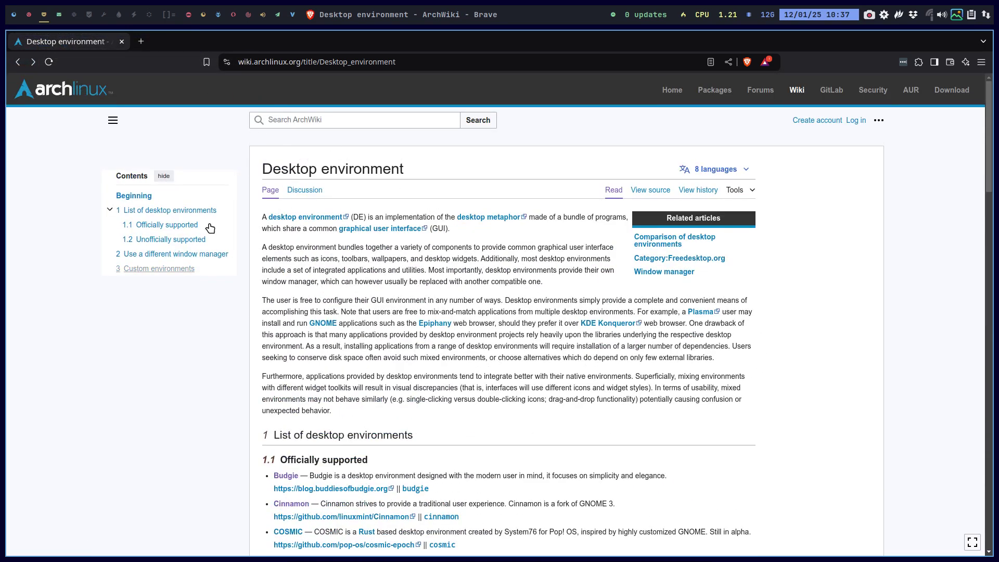
{"action": "left_click", "coordinate": [30, 17]}
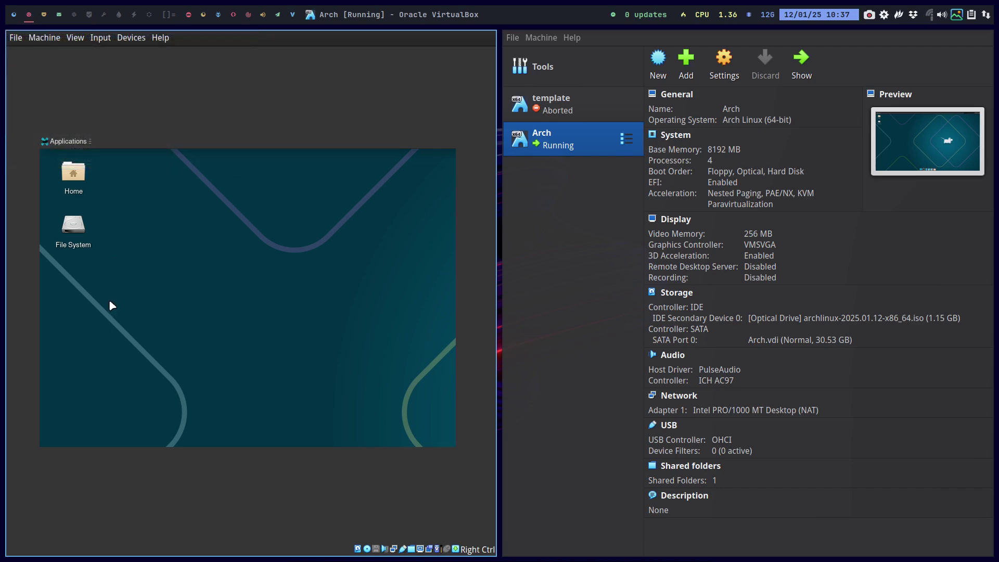
{"action": "key", "text": "super+f"}
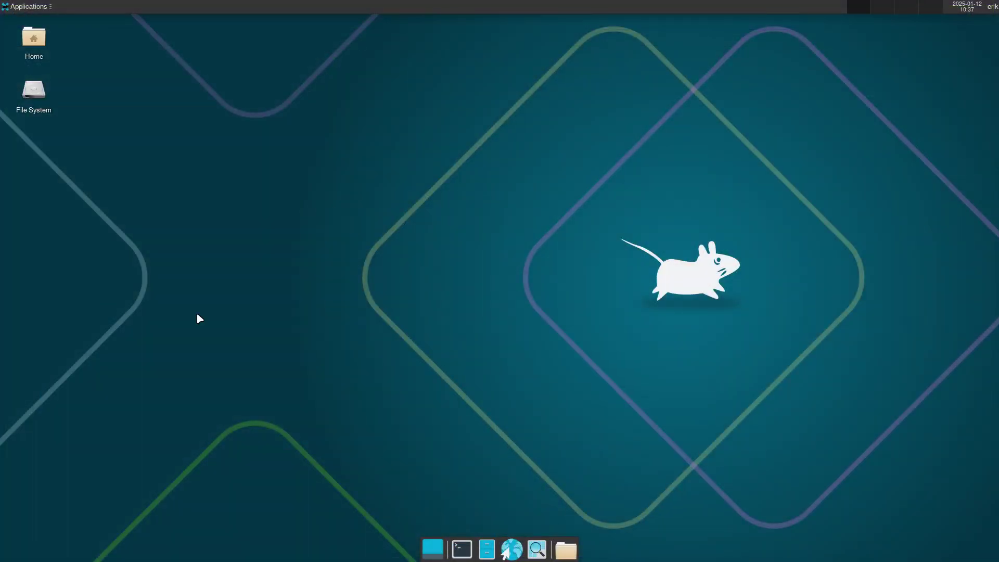
{"action": "left_click", "coordinate": [28, 6]}
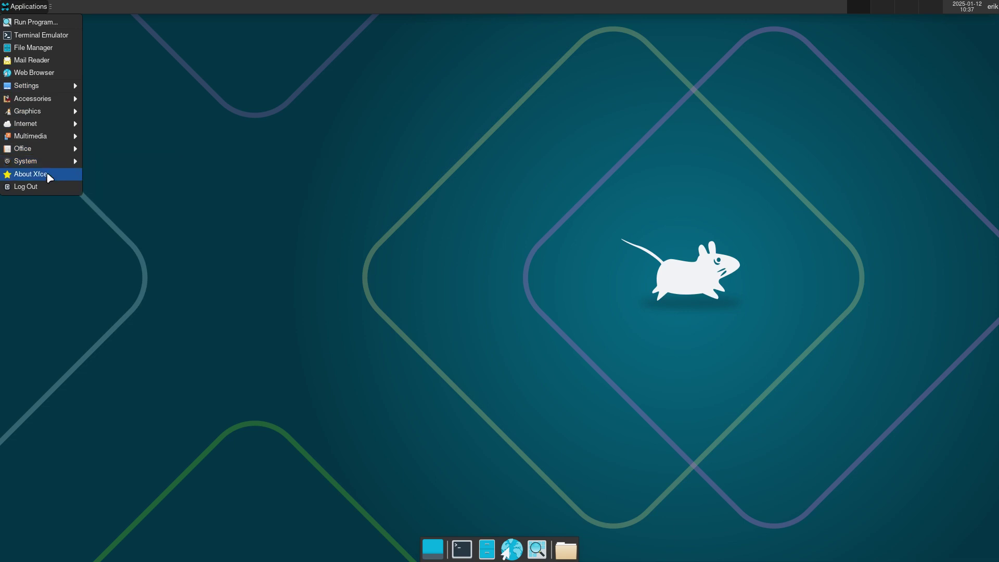
{"action": "mouse_move", "coordinate": [39, 86]}
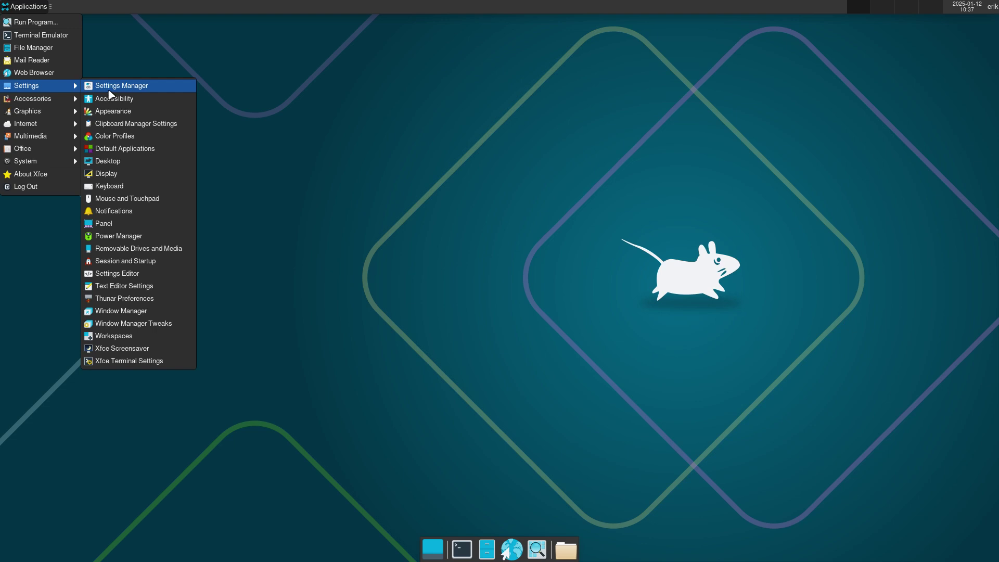
{"action": "left_click", "coordinate": [117, 85]}
{"action": "left_click_drag", "start_coordinate": [533, 144], "coordinate": [500, 76]}
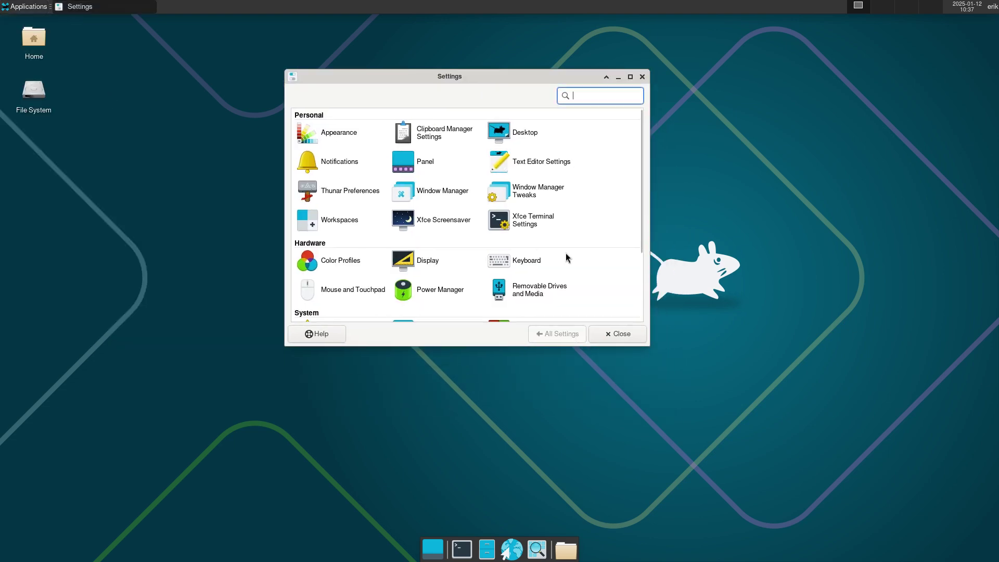
{"action": "mouse_move", "coordinate": [651, 348]}
{"action": "left_mouse_down"}
{"action": "mouse_move", "coordinate": [719, 404]}
{"action": "mouse_move", "coordinate": [809, 454]}
{"action": "left_mouse_up"}
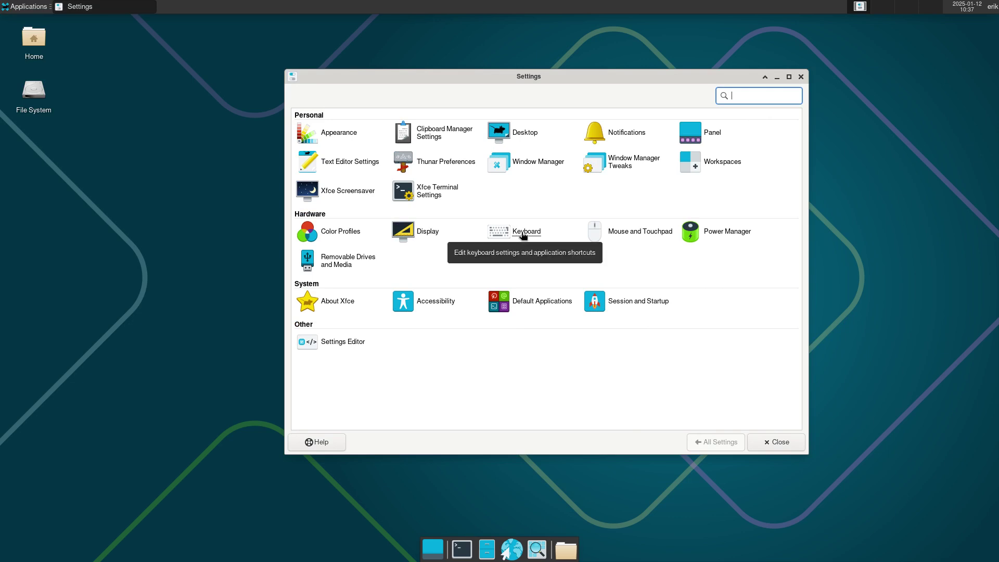
{"action": "left_click", "coordinate": [338, 133]}
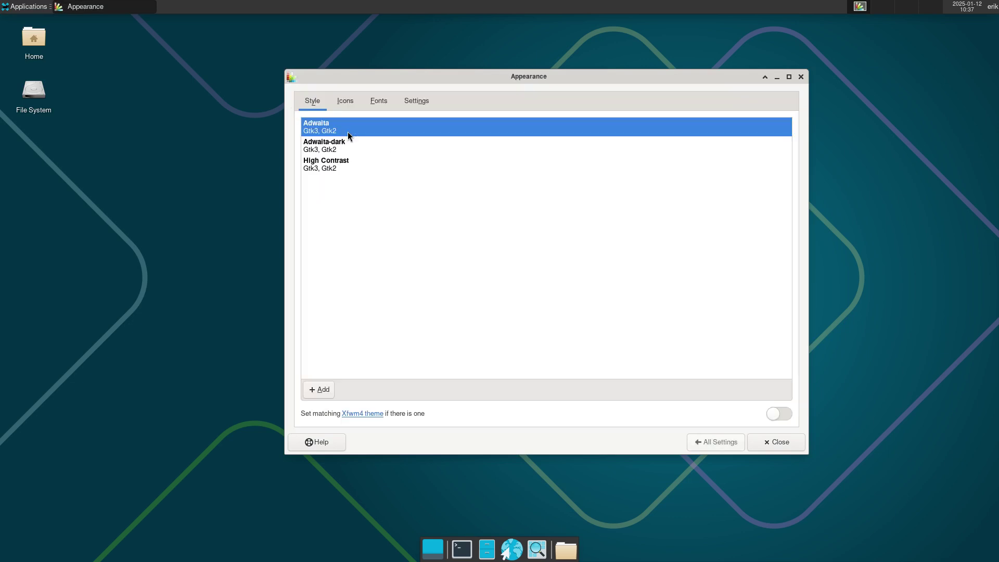
{"action": "left_click", "coordinate": [346, 104]}
{"action": "left_click", "coordinate": [378, 100]}
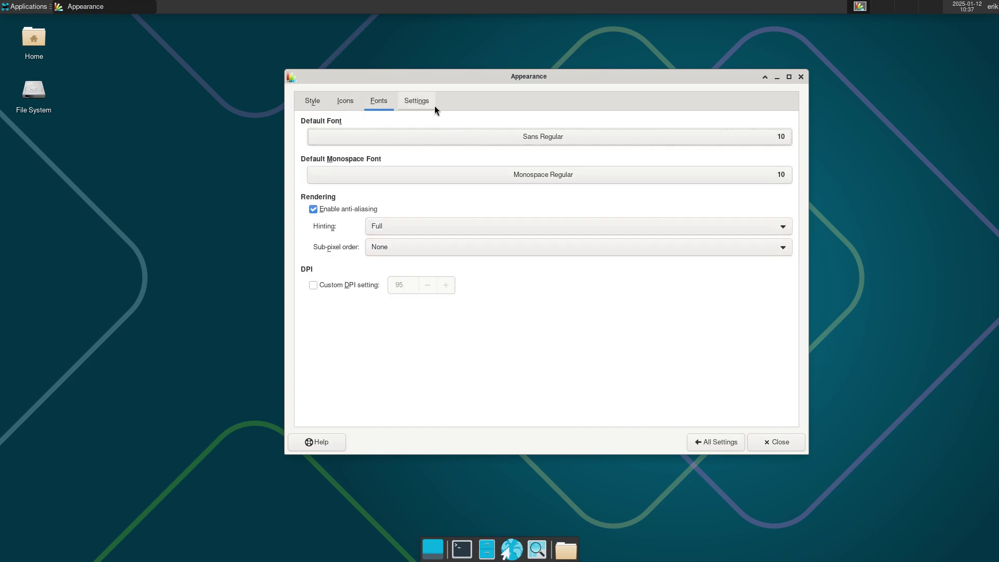
{"action": "left_click", "coordinate": [764, 442]}
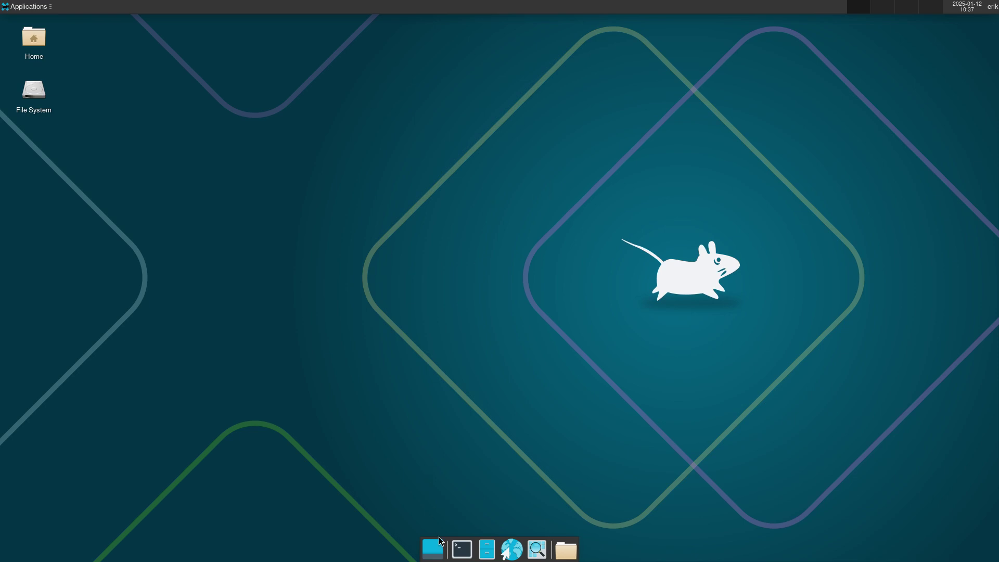
Install Firefox with sudo pacman -S firefox, accepting the default provider choice
{"action": "left_click", "coordinate": [456, 549]}
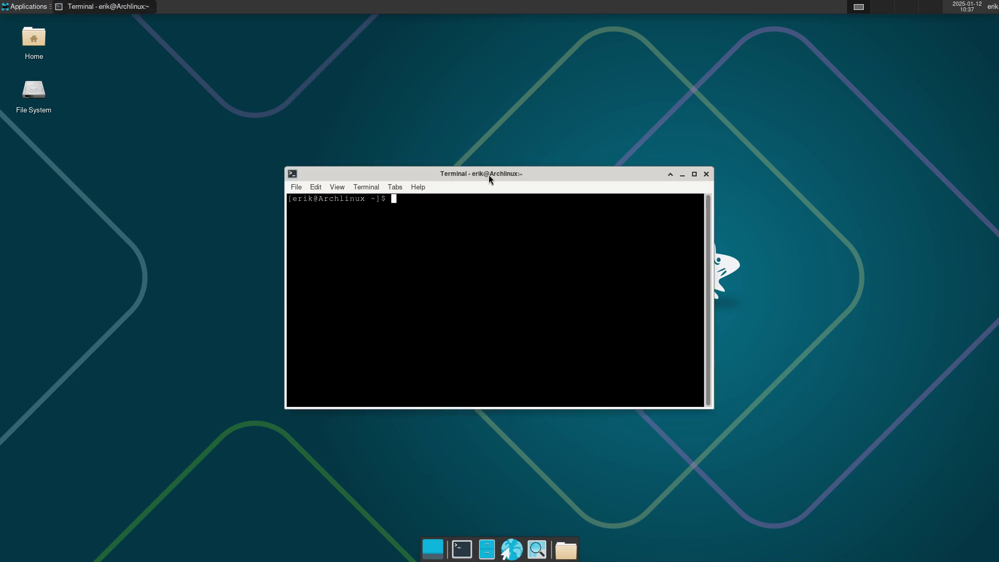
{"action": "left_click_drag", "start_coordinate": [491, 172], "coordinate": [560, 176]}
{"action": "type", "text": "sudo pacm"}
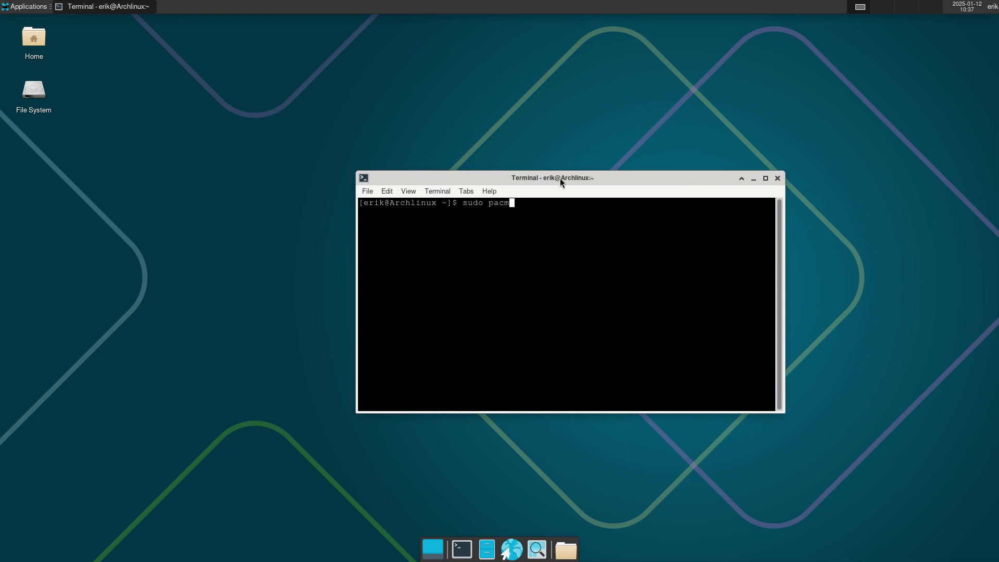
{"action": "type", "text": "an -S firefo"}
{"action": "type", "text": "x"}
{"action": "key", "text": "Return"}
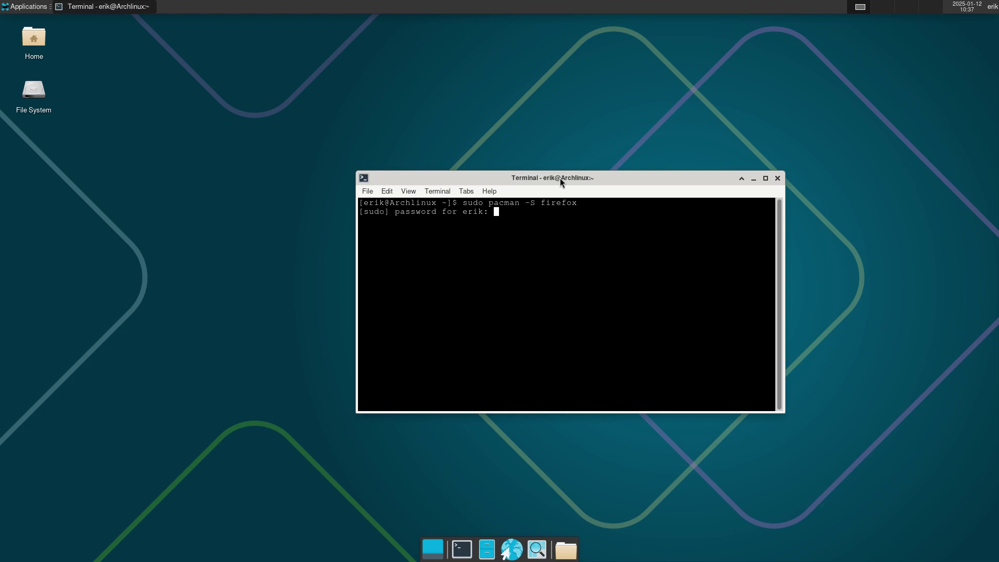
{"action": "key", "text": "Return"}
{"action": "key", "text": "Return"}
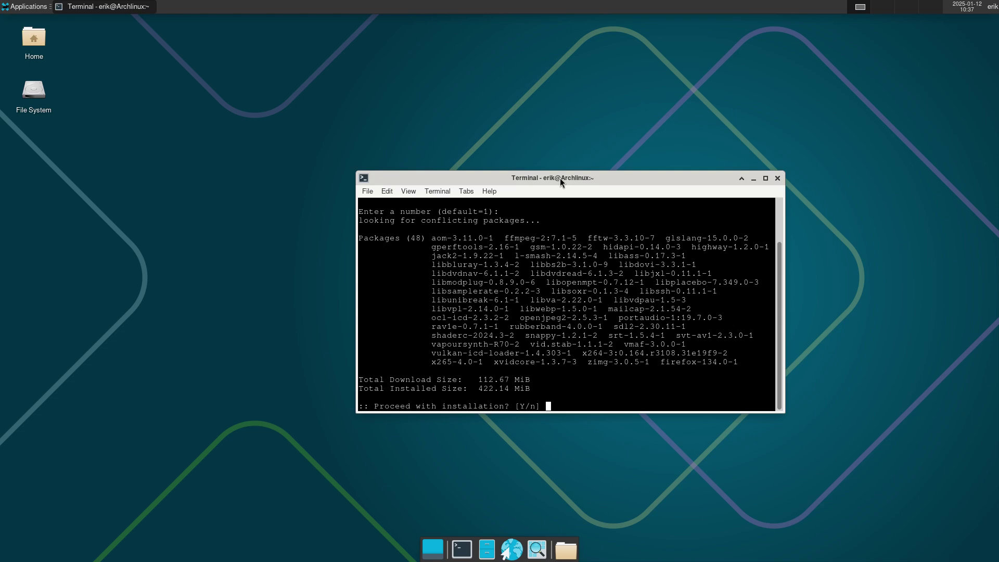
{"action": "key", "text": "Return"}
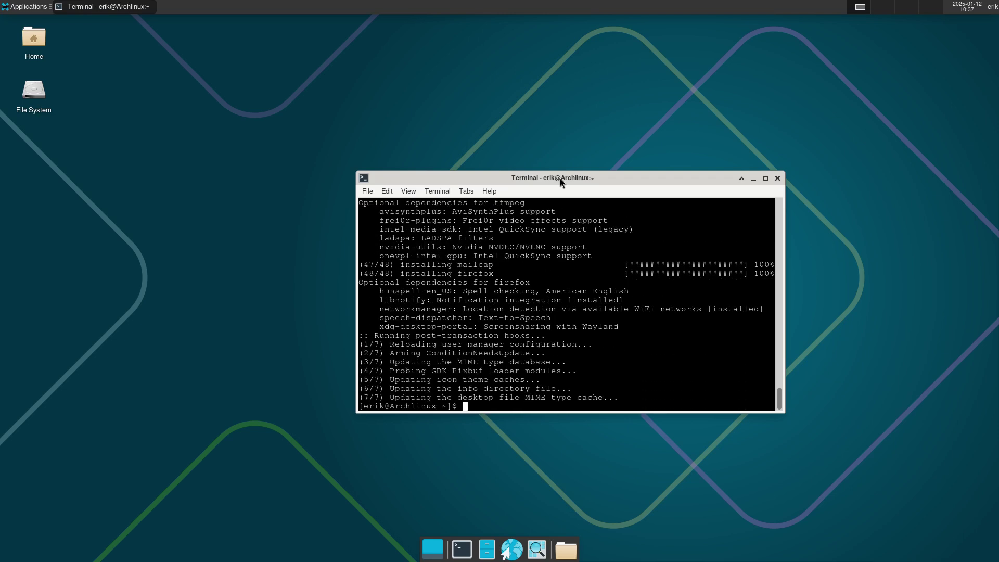
Launch Firefox from the applications menu and load arcolinux.info
{"action": "left_click", "coordinate": [24, 7]}
{"action": "mouse_move", "coordinate": [25, 124]}
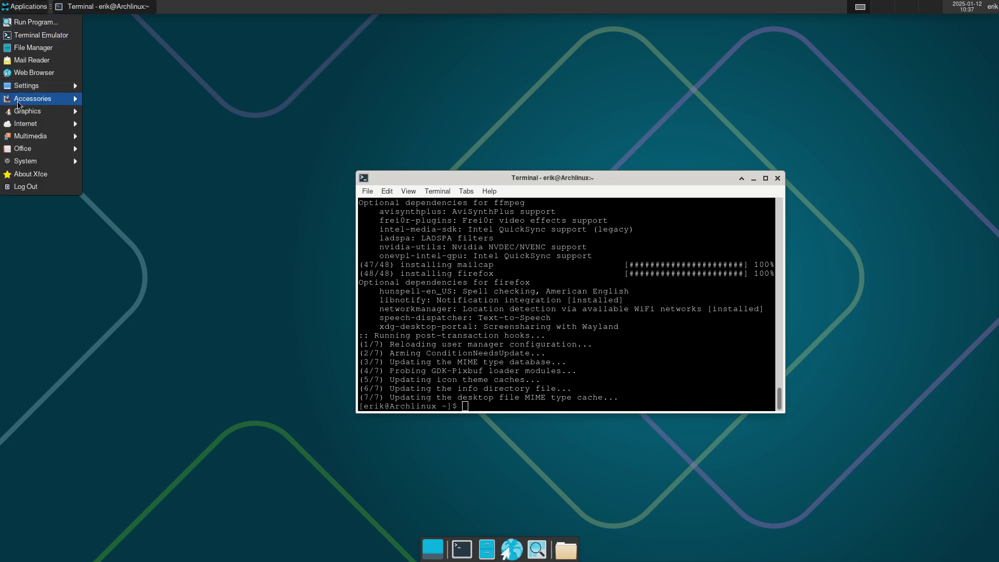
{"action": "left_click", "coordinate": [117, 149]}
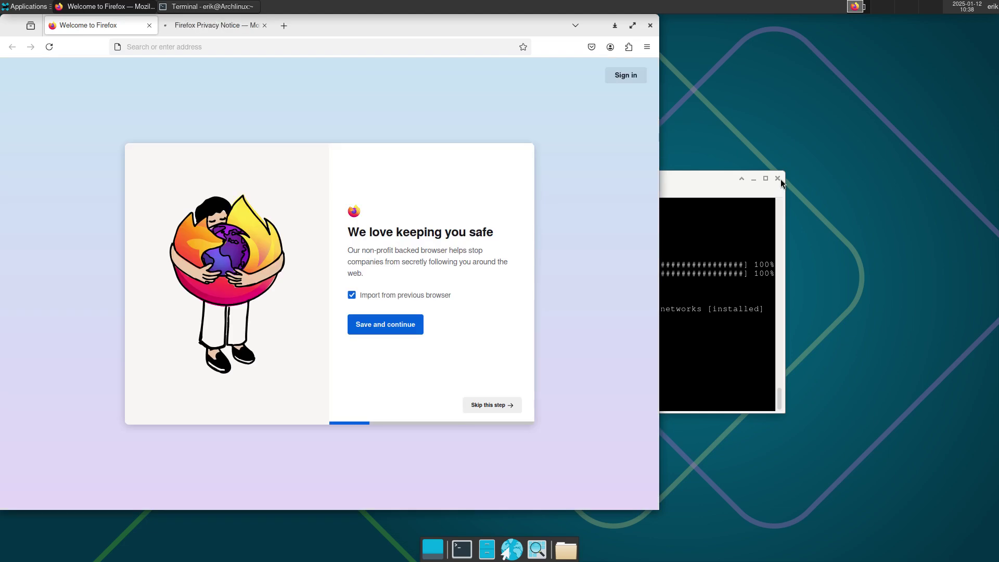
{"action": "left_click", "coordinate": [281, 49]}
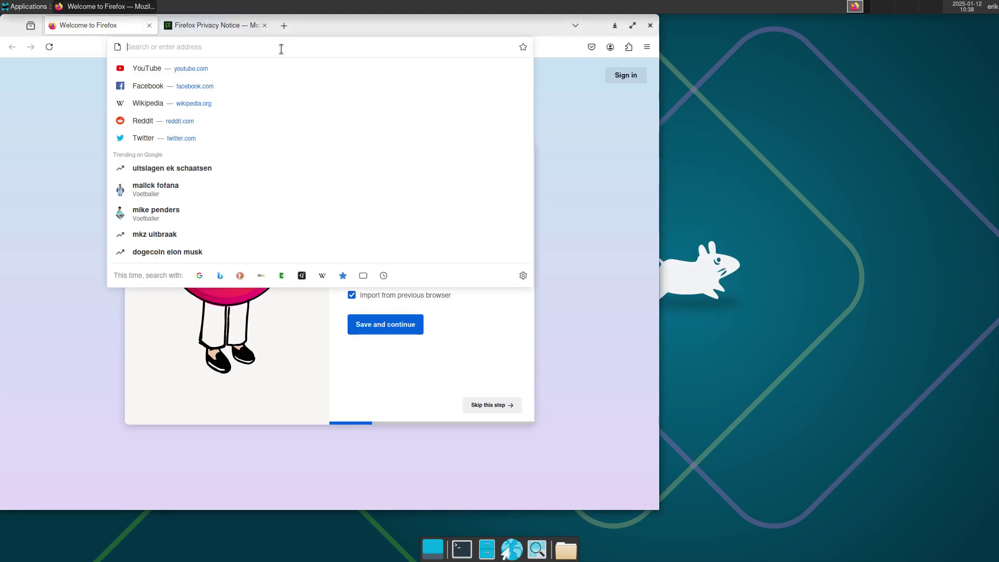
{"action": "type", "text": "arcolinux."}
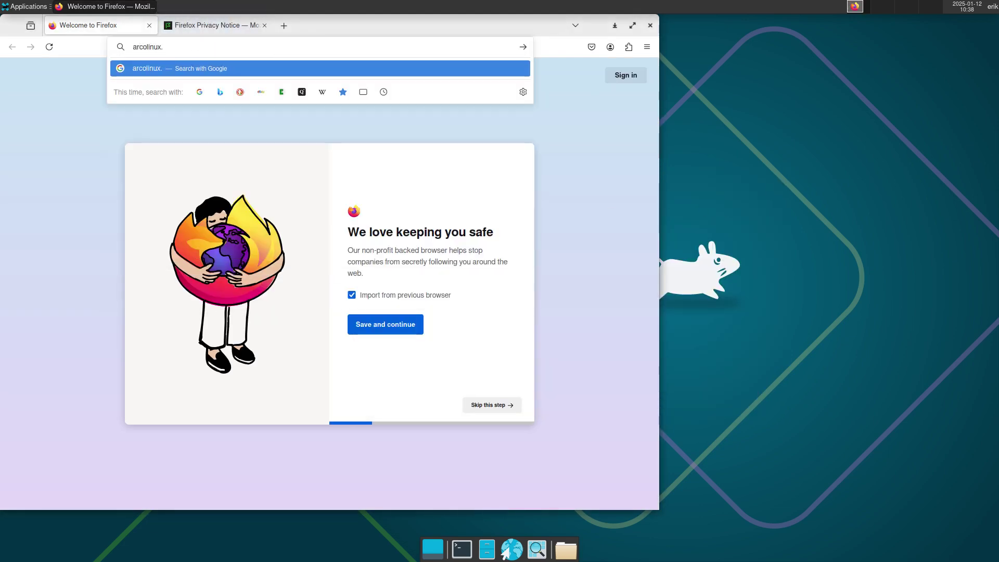
{"action": "type", "text": "info"}
{"action": "key", "text": "Return"}
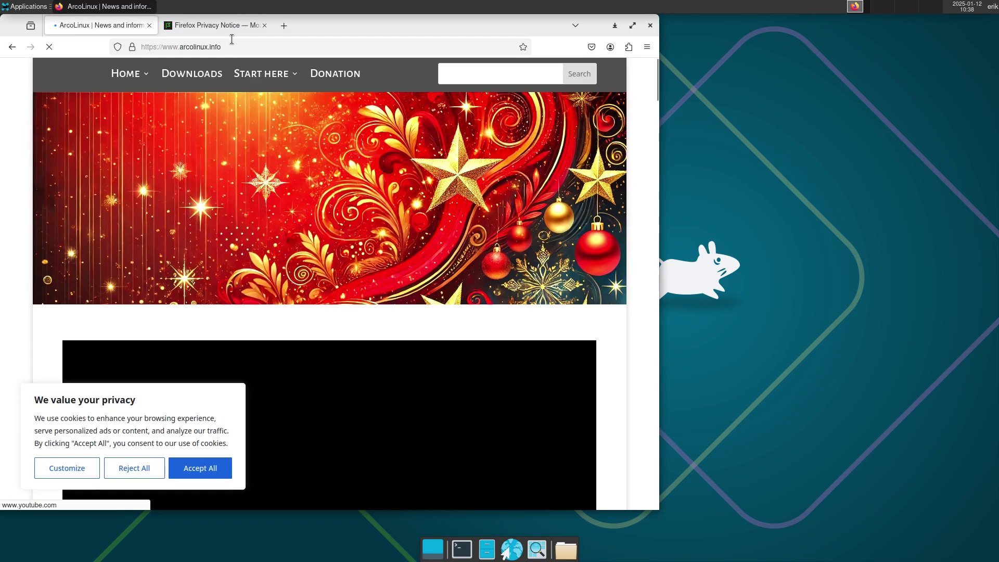
Load arcolinuxd.com in the Firefox Privacy Notice tab
{"action": "left_click", "coordinate": [207, 25]}
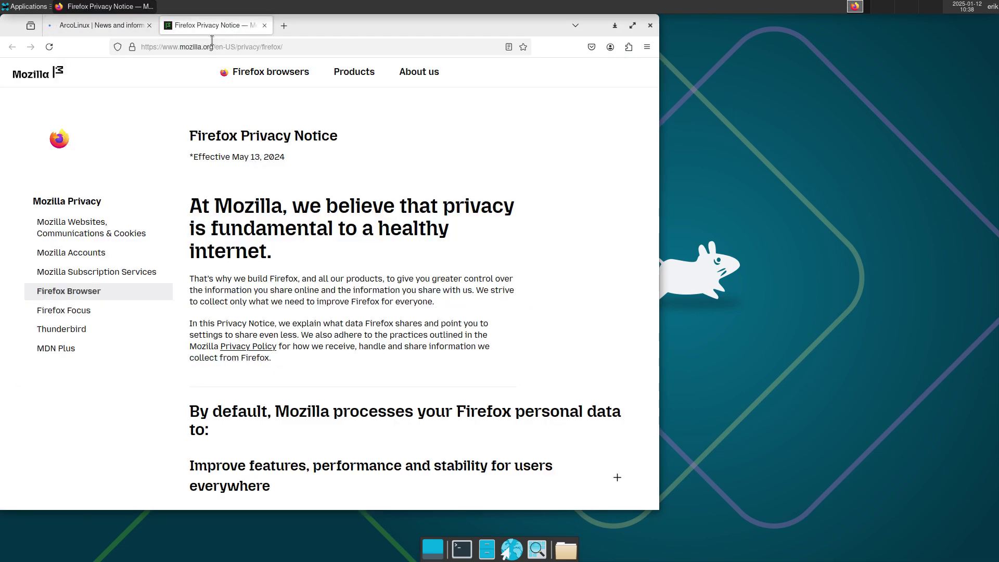
{"action": "left_click", "coordinate": [211, 46]}
{"action": "type", "text": "arco"}
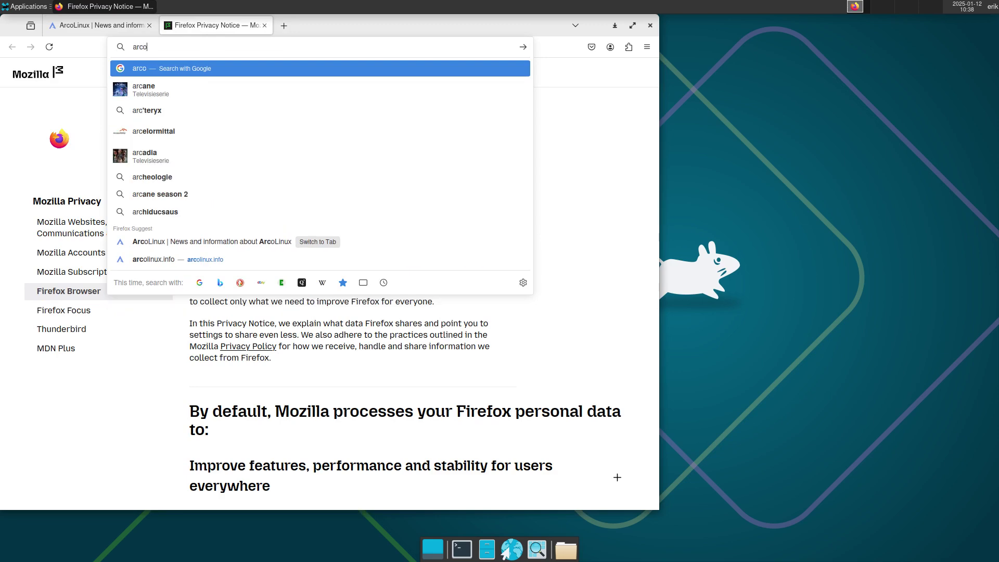
{"action": "type", "text": "linuxd"}
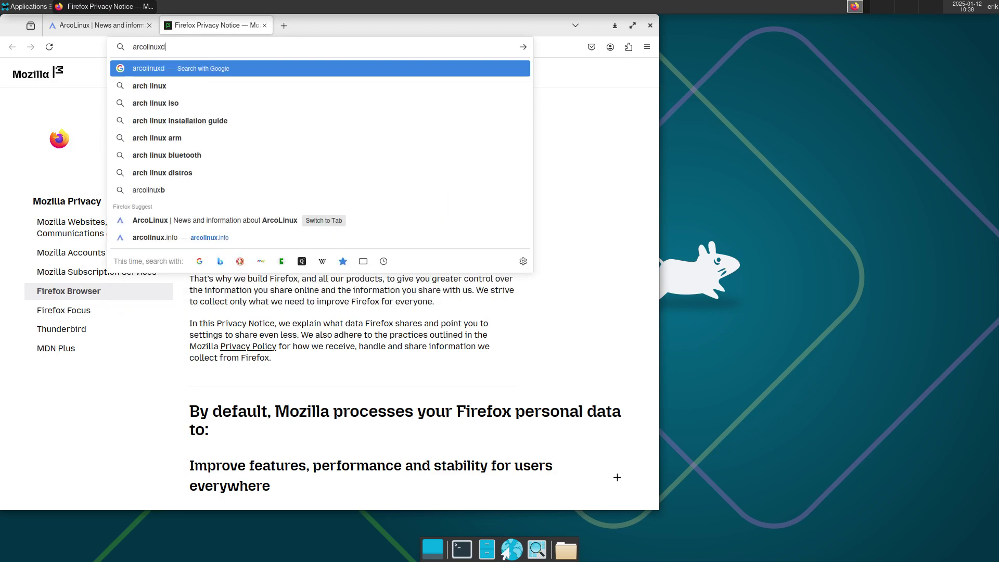
{"action": "type", "text": ".com"}
{"action": "key", "text": "Return"}
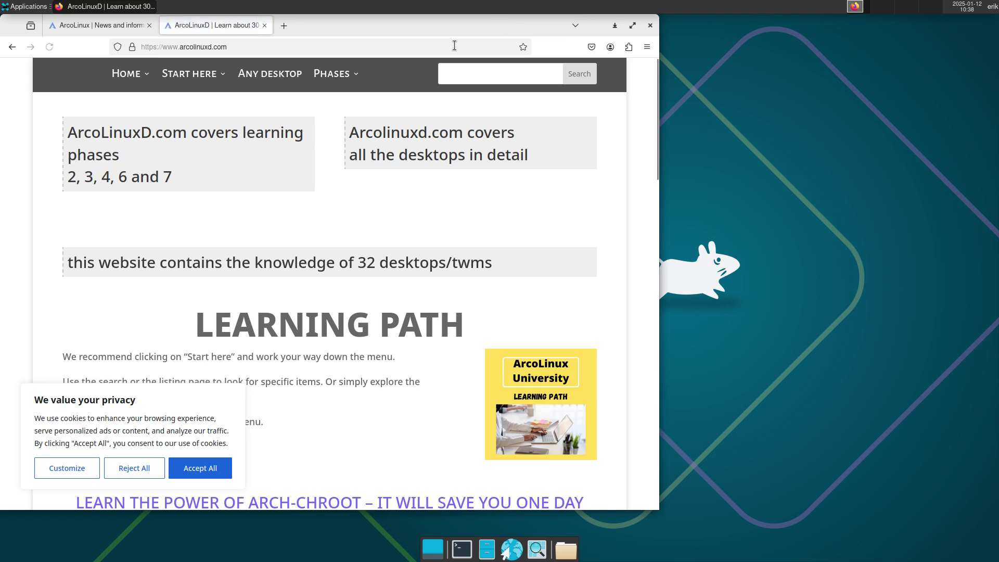
{"action": "mouse_move", "coordinate": [348, 224]}
{"action": "mouse_move", "coordinate": [234, 258]}
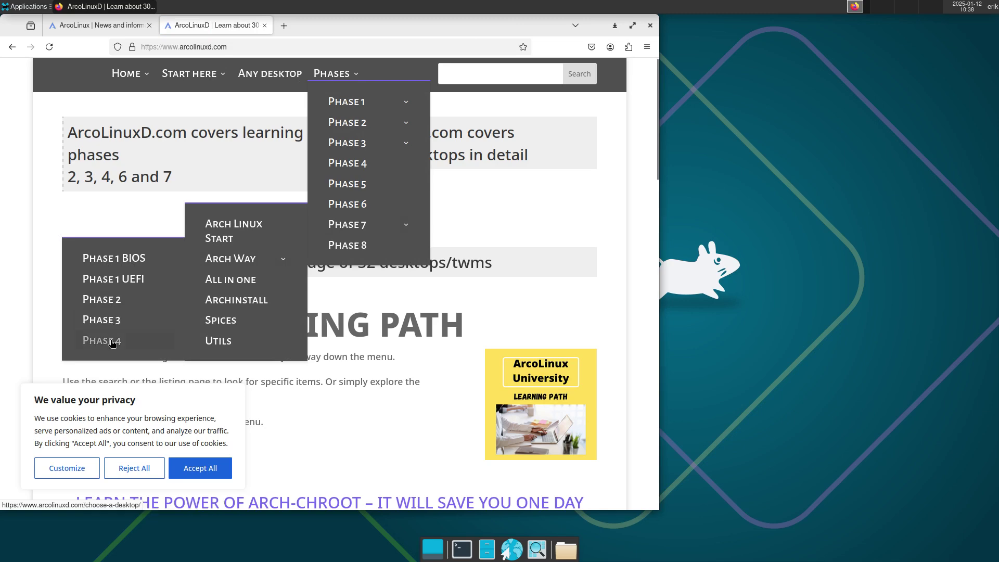
On arcolinuxd.com, accept cookies and reach the Arch Linux Spices page
{"action": "left_click", "coordinate": [113, 342]}
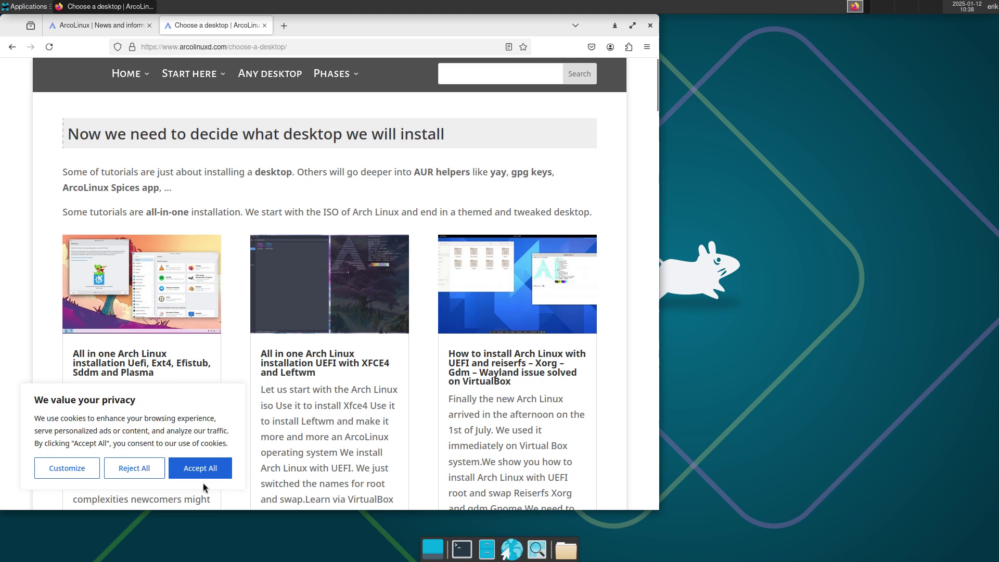
{"action": "left_click", "coordinate": [200, 467]}
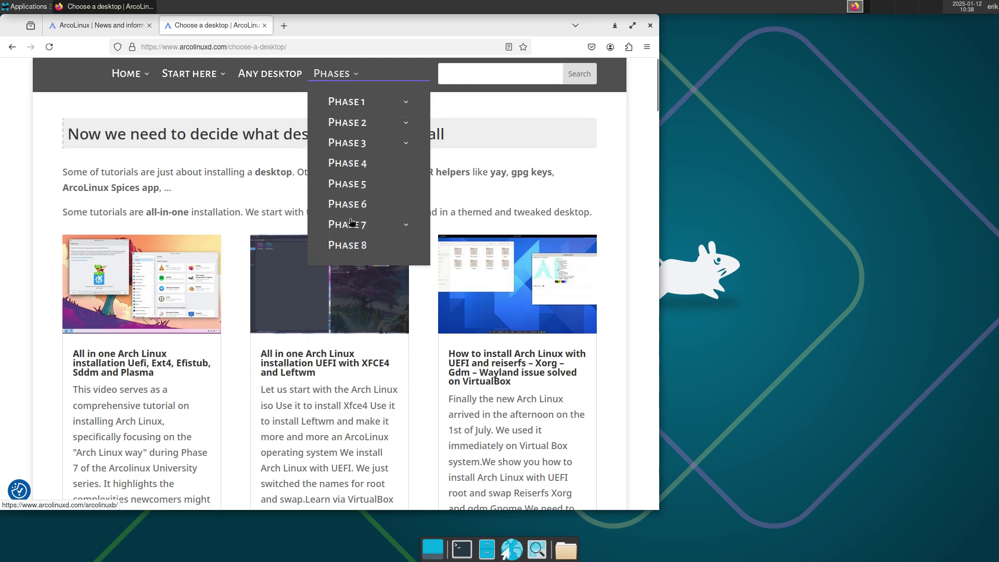
{"action": "mouse_move", "coordinate": [348, 224]}
{"action": "left_click", "coordinate": [221, 320]}
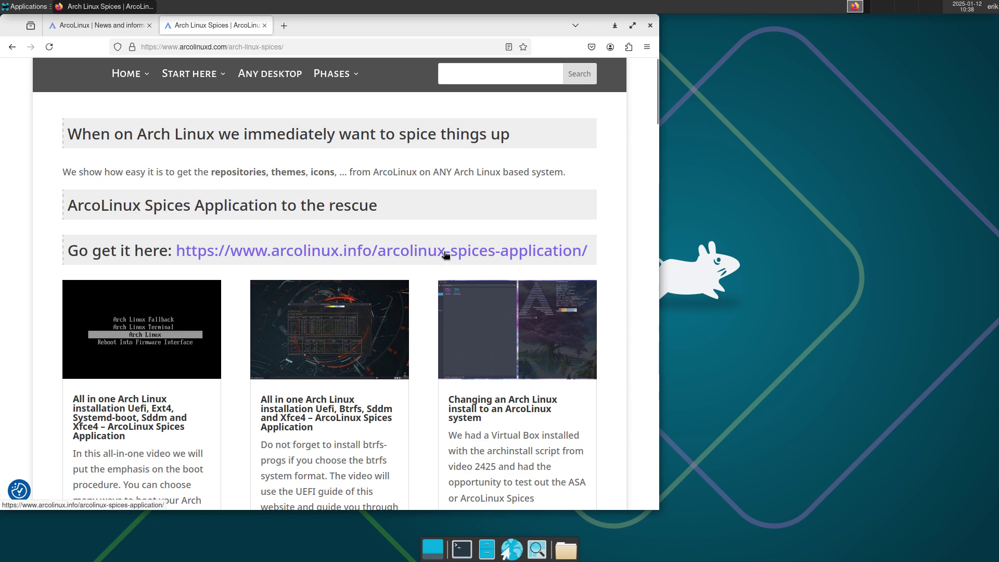
{"action": "scroll", "coordinate": [448, 256], "scroll_direction": "down", "scroll_amount": 2}
{"action": "scroll", "coordinate": [447, 256], "scroll_direction": "down", "scroll_amount": 2}
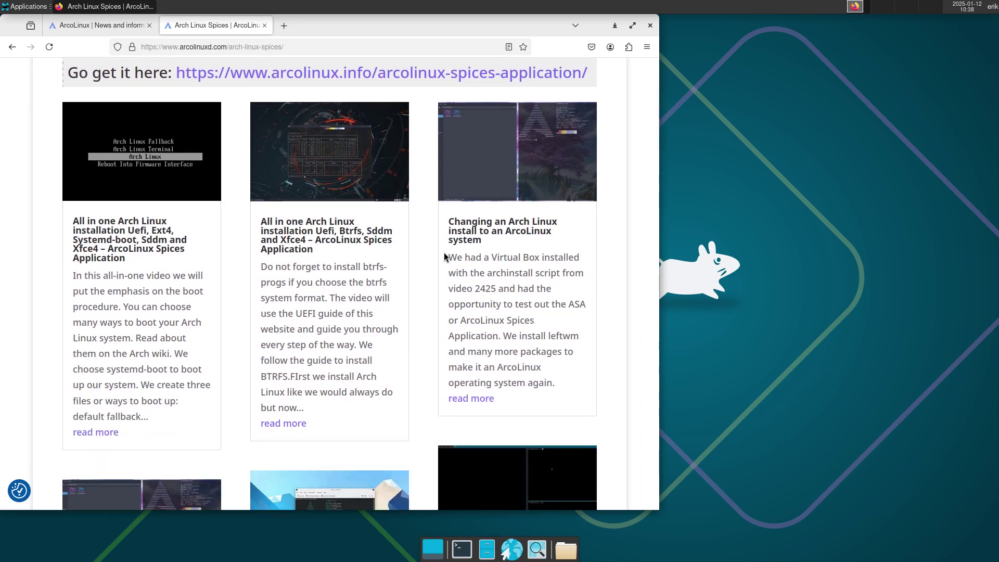
{"action": "scroll", "coordinate": [445, 253], "scroll_direction": "down", "scroll_amount": 3}
{"action": "scroll", "coordinate": [444, 253], "scroll_direction": "down", "scroll_amount": 4}
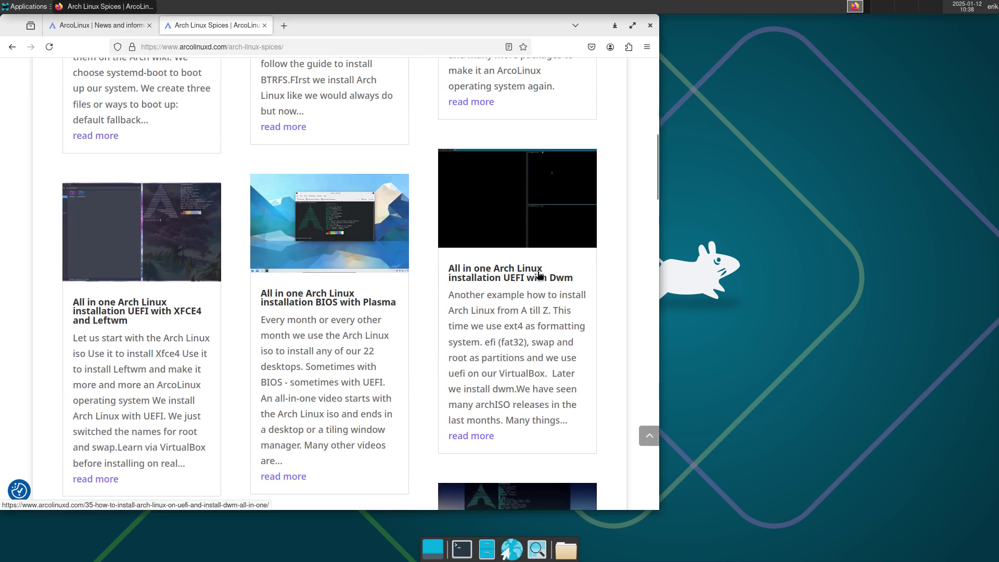
{"action": "scroll", "coordinate": [489, 271], "scroll_direction": "down", "scroll_amount": 4}
{"action": "scroll", "coordinate": [563, 307], "scroll_direction": "down", "scroll_amount": 3}
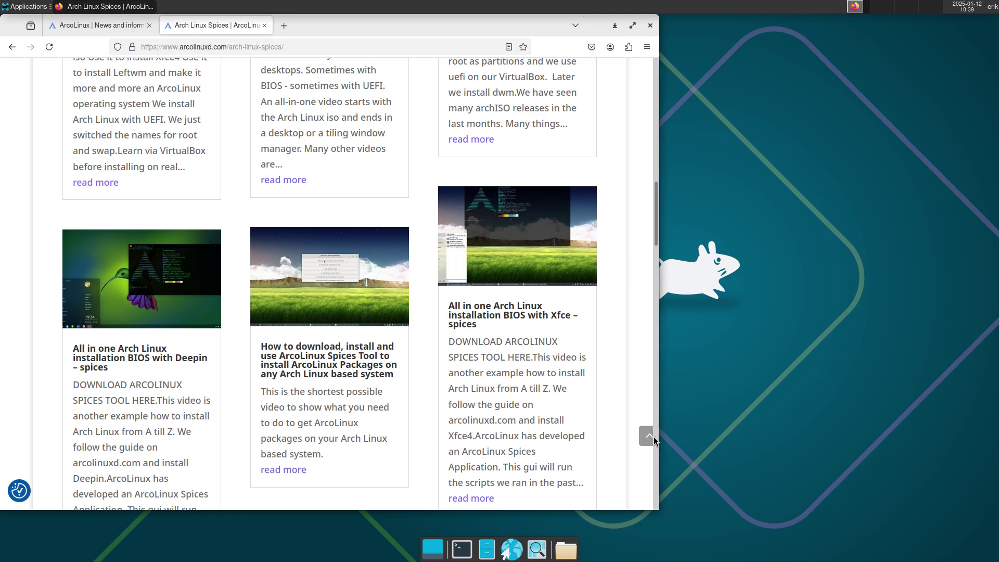
{"action": "left_click_drag", "start_coordinate": [657, 232], "coordinate": [657, 47]}
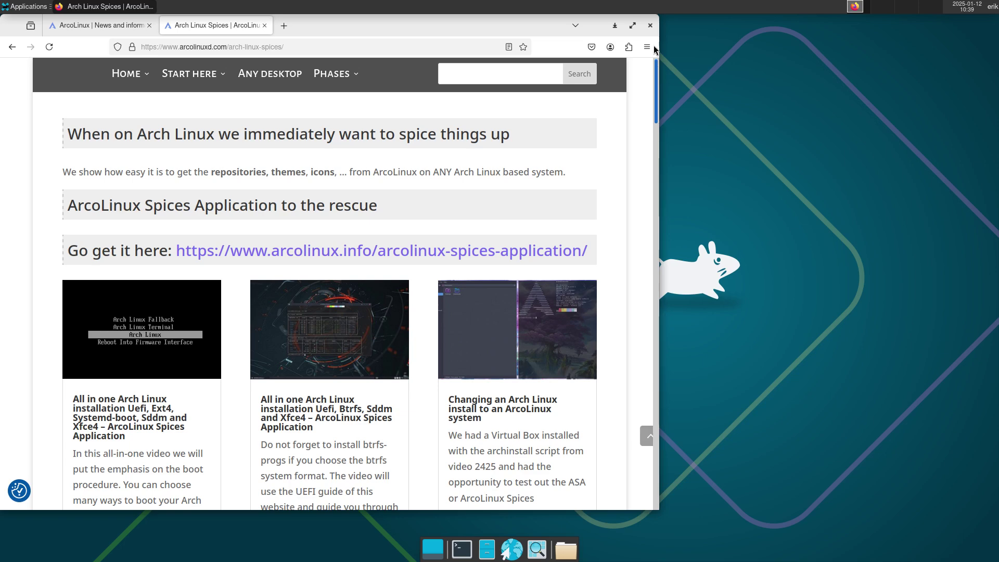
Download the ArcoLinux Spices Application package from arcolinux.info and show it in its folder
{"action": "left_click", "coordinate": [415, 255]}
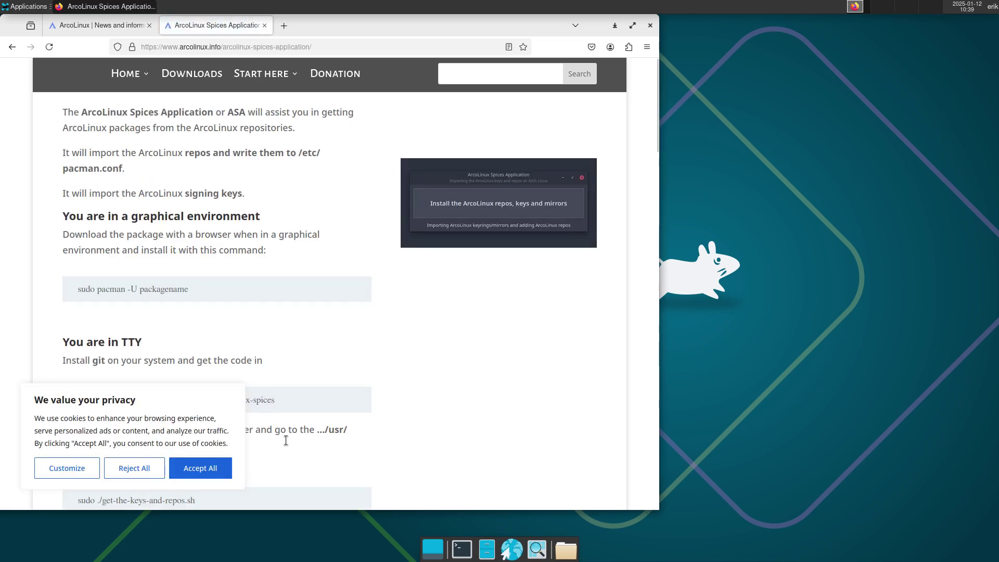
{"action": "left_click", "coordinate": [211, 467]}
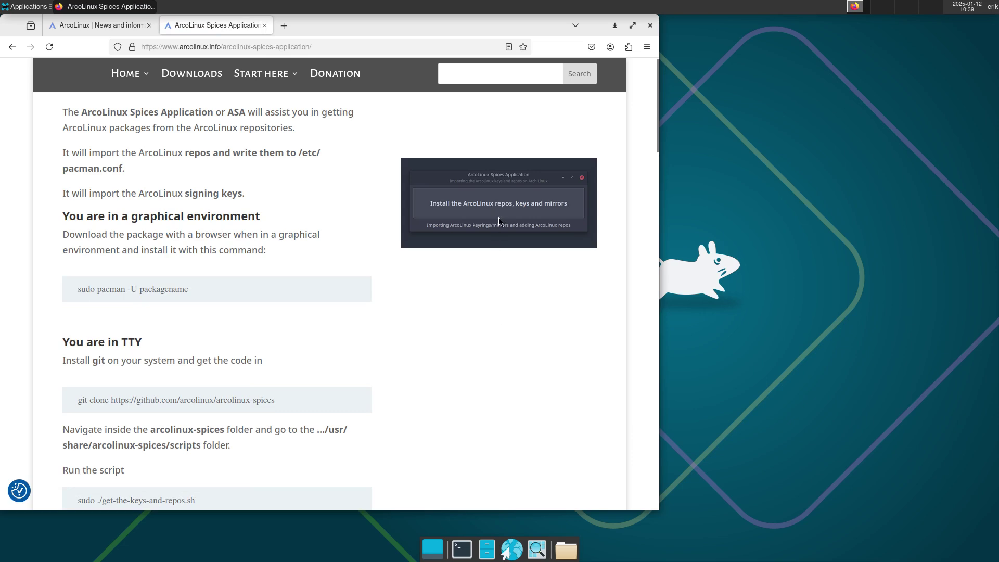
{"action": "scroll", "coordinate": [347, 334], "scroll_direction": "down", "scroll_amount": 4}
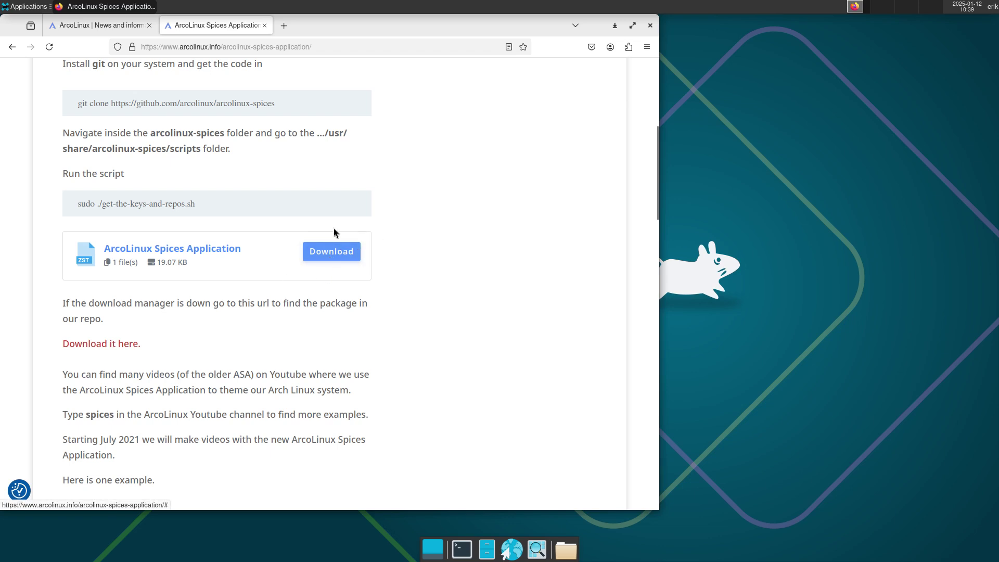
{"action": "scroll", "coordinate": [312, 297], "scroll_direction": "up", "scroll_amount": 1}
{"action": "scroll", "coordinate": [229, 241], "scroll_direction": "up", "scroll_amount": 1}
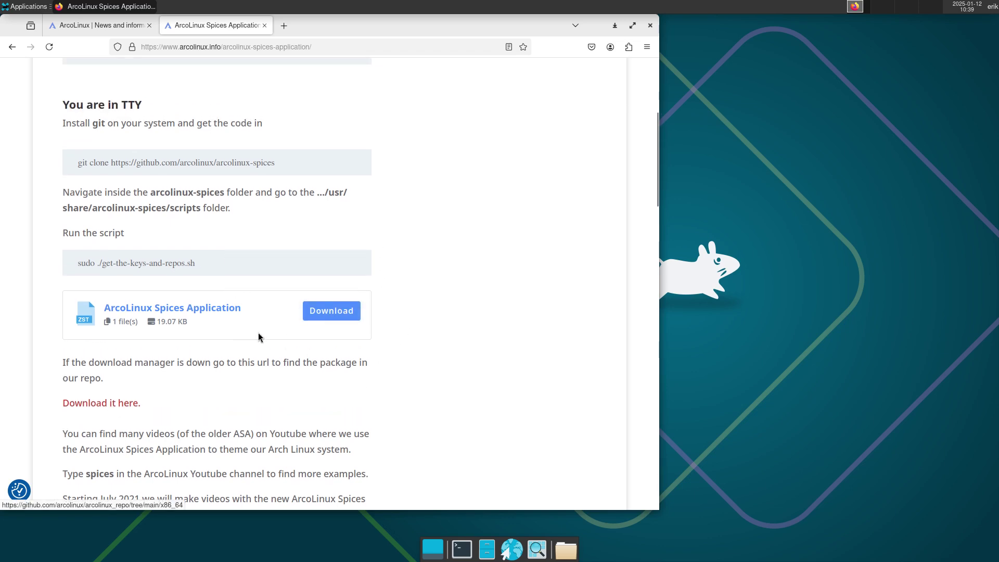
{"action": "scroll", "coordinate": [258, 321], "scroll_direction": "up", "scroll_amount": 2}
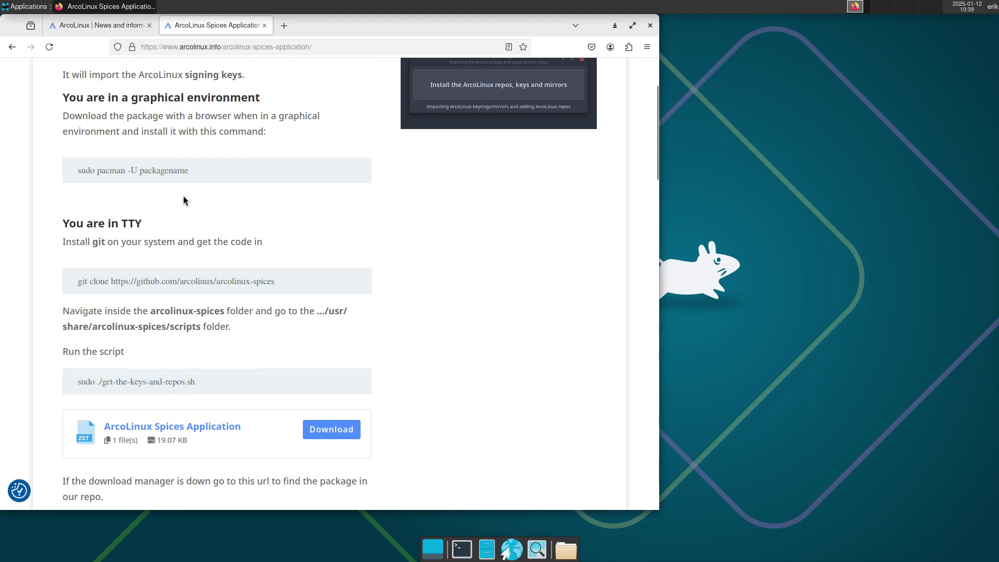
{"action": "scroll", "coordinate": [258, 359], "scroll_direction": "down", "scroll_amount": 1}
{"action": "scroll", "coordinate": [312, 312], "scroll_direction": "down", "scroll_amount": 2}
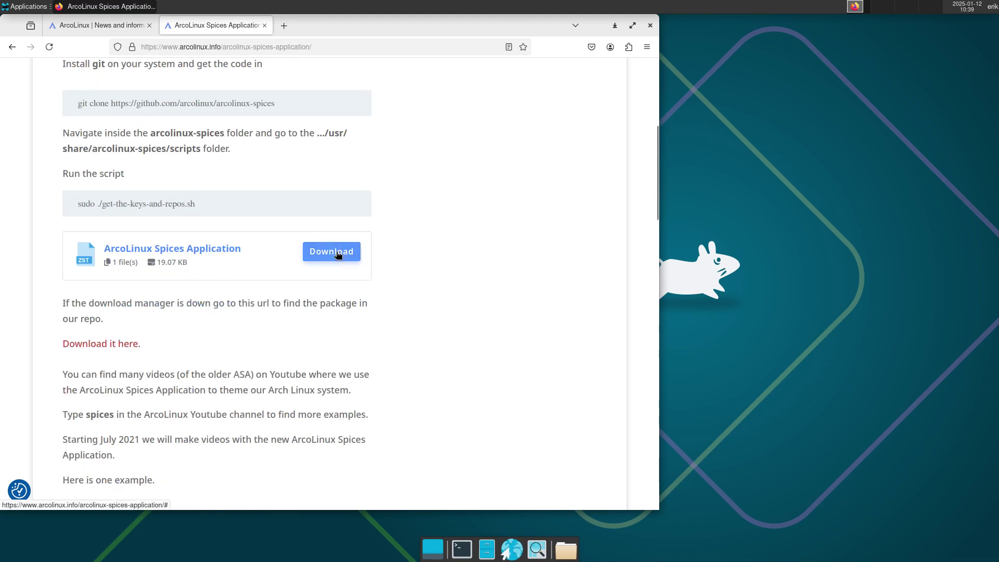
{"action": "left_click", "coordinate": [337, 254]}
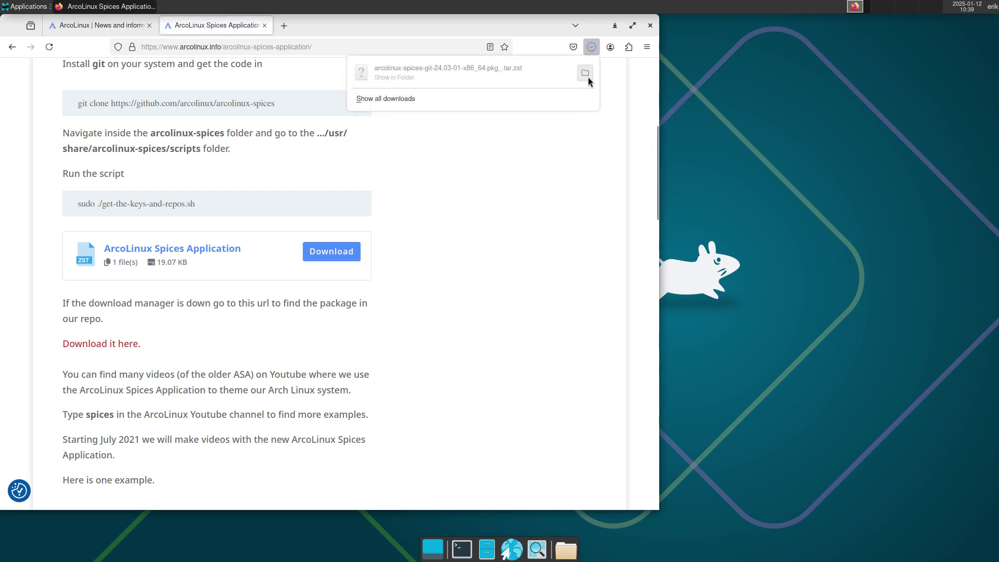
{"action": "left_click", "coordinate": [586, 72]}
Open a terminal in the Downloads folder, placing it beside Thunar
{"action": "right_click", "coordinate": [534, 251]}
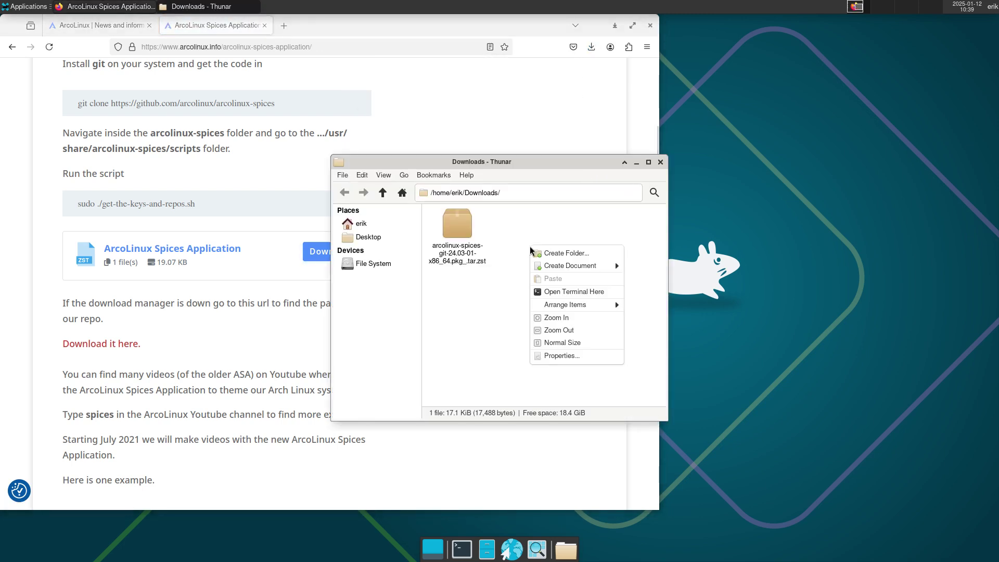
{"action": "left_click", "coordinate": [558, 291]}
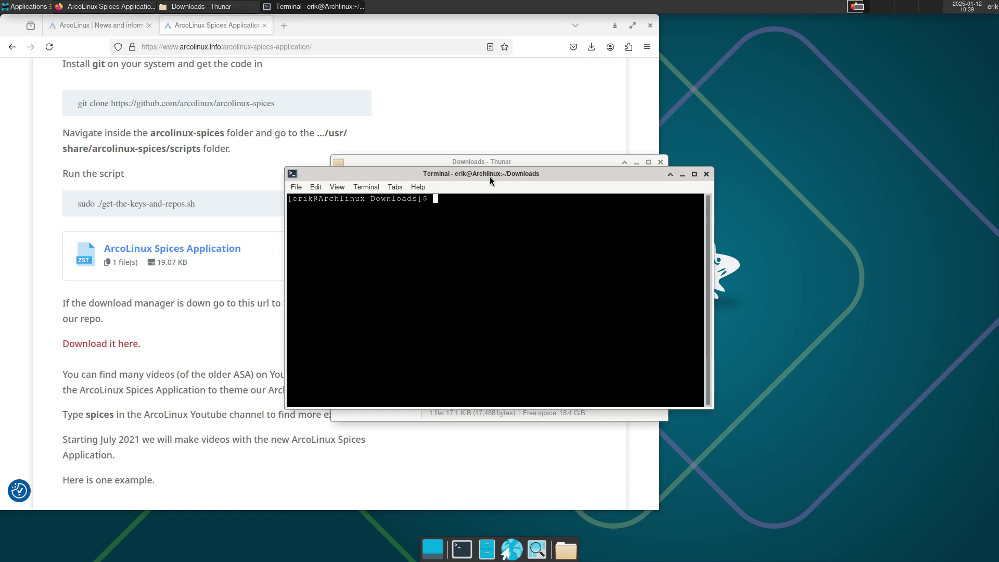
{"action": "left_click_drag", "start_coordinate": [489, 173], "coordinate": [684, 263]}
{"action": "left_click_drag", "start_coordinate": [481, 161], "coordinate": [229, 103]}
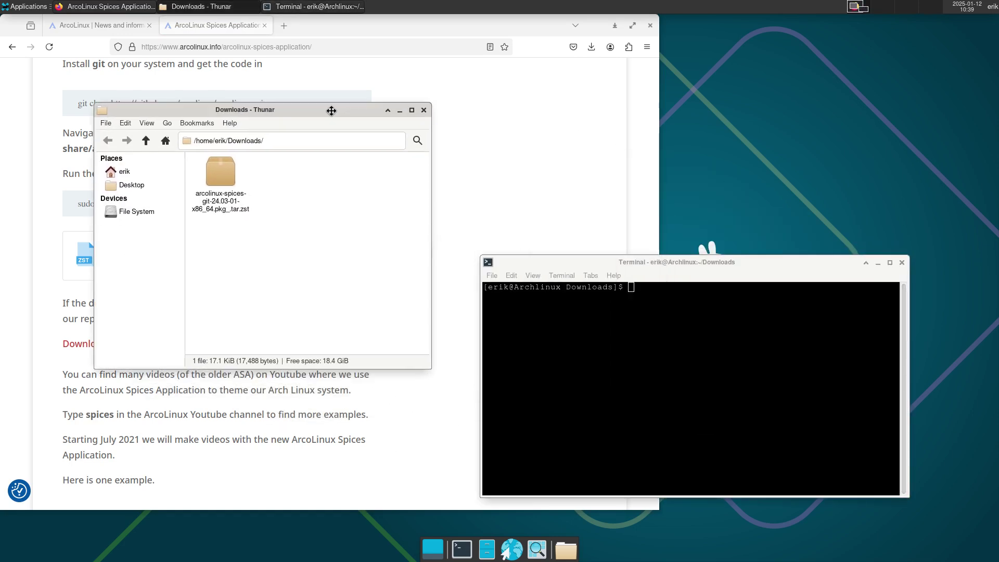
{"action": "left_click", "coordinate": [619, 301]}
{"action": "type", "text": "sudo pac"}
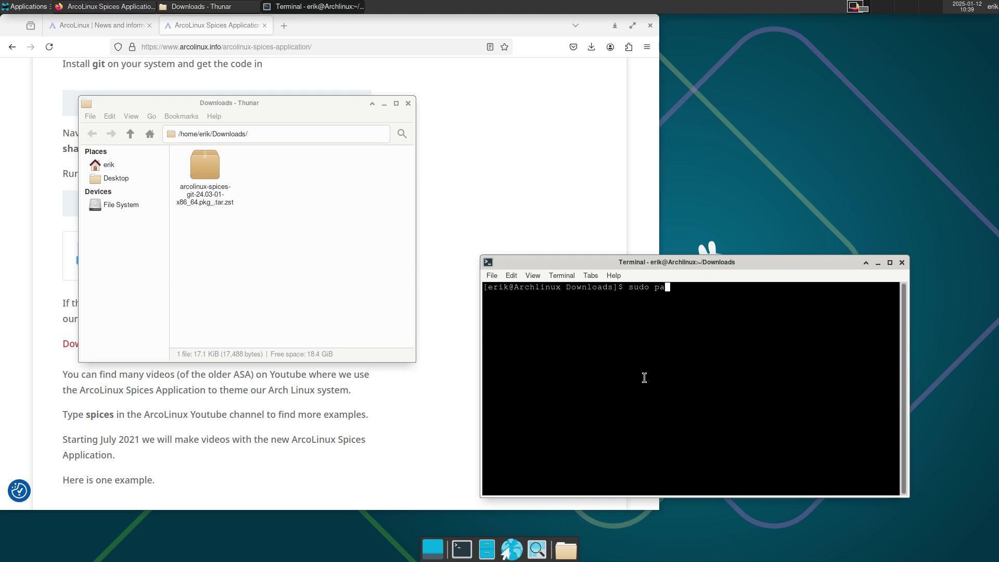
{"action": "type", "text": "man -U"}
Enlarge the terminal text and install the arcolinux-spices package with sudo pacman -U
{"action": "key", "text": "ctrl+plus"}
{"action": "key", "text": "ctrl+plus"}
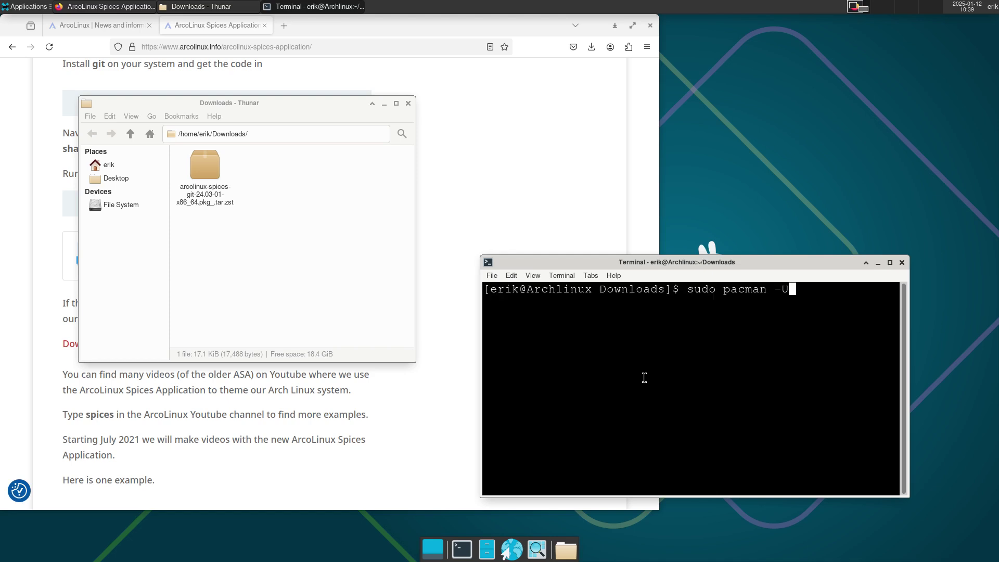
{"action": "type", "text": "arco"}
{"action": "key", "text": "Tab"}
{"action": "key", "text": "Return"}
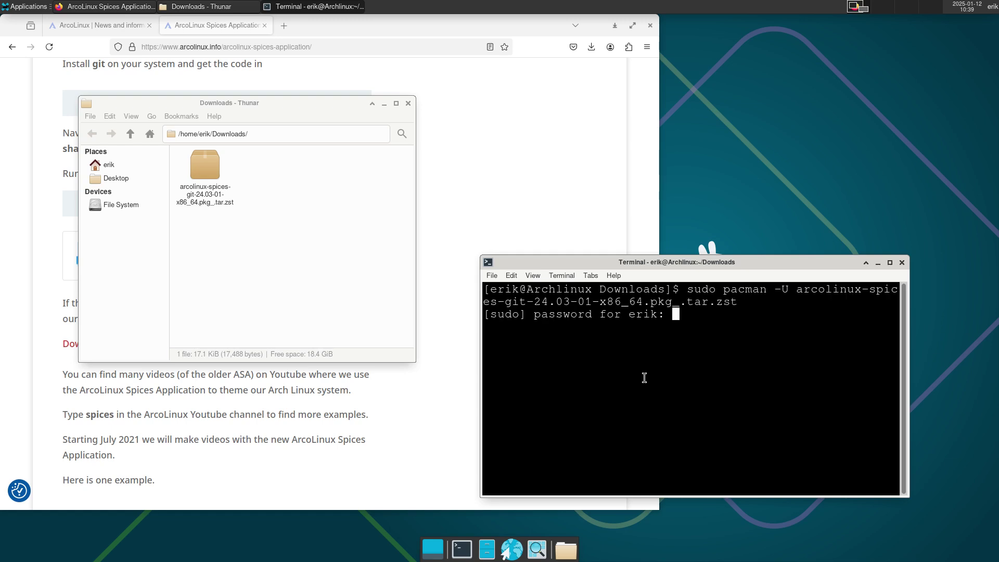
{"action": "type", "text": "<password>"}
{"action": "key", "text": "Return"}
{"action": "key", "text": "Return"}
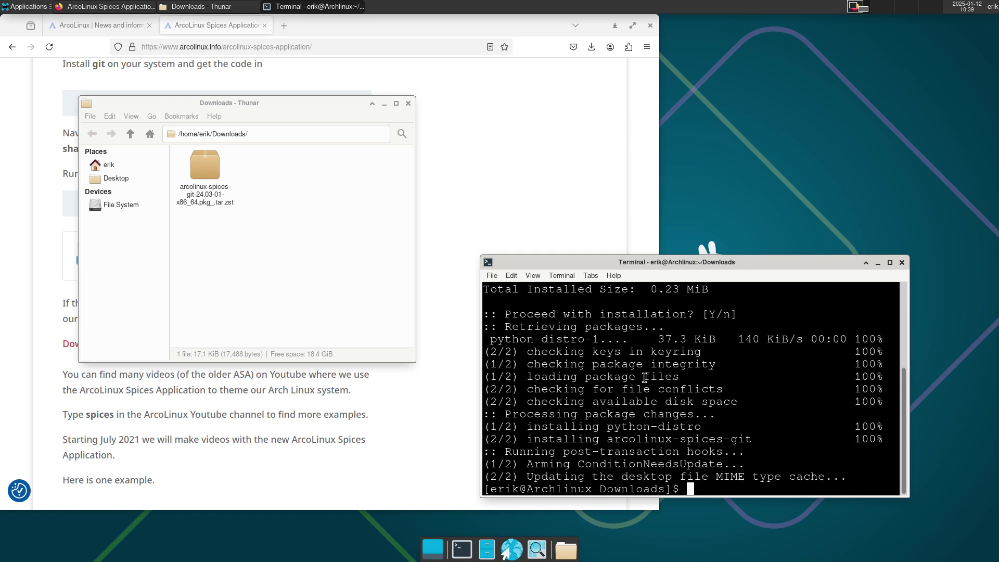
Close the terminal and permanently delete the downloaded Spices package
{"action": "left_click", "coordinate": [901, 263]}
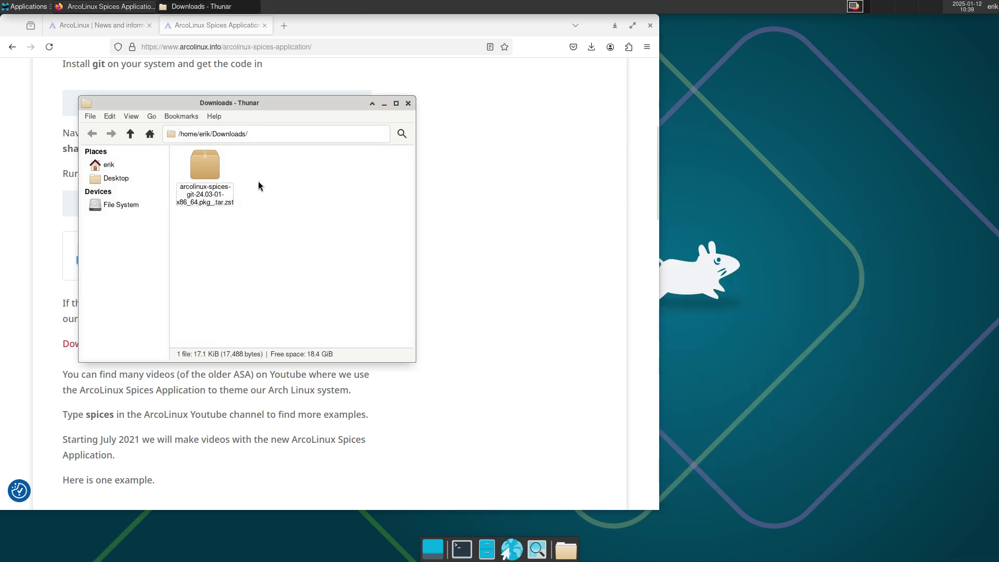
{"action": "left_click", "coordinate": [205, 175]}
{"action": "key", "text": "shift+Delete"}
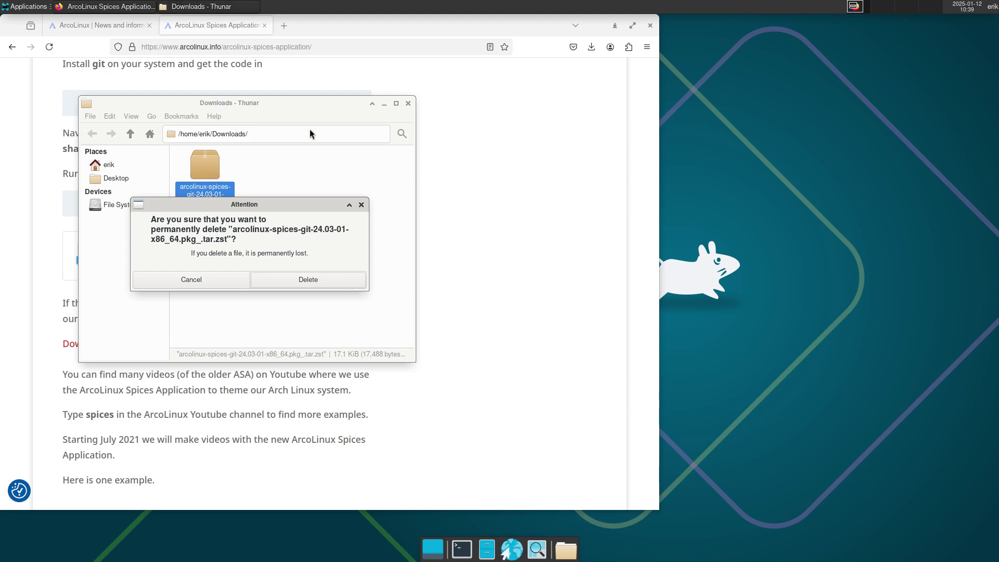
{"action": "left_click", "coordinate": [336, 280]}
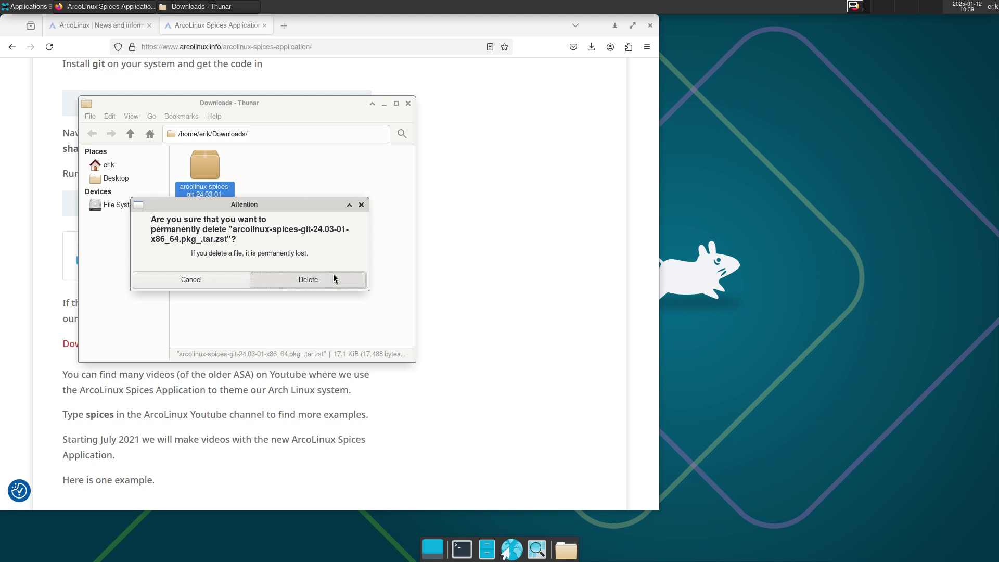
Close the Thunar and Firefox windows
{"action": "left_click", "coordinate": [411, 105]}
{"action": "left_click", "coordinate": [575, 25]}
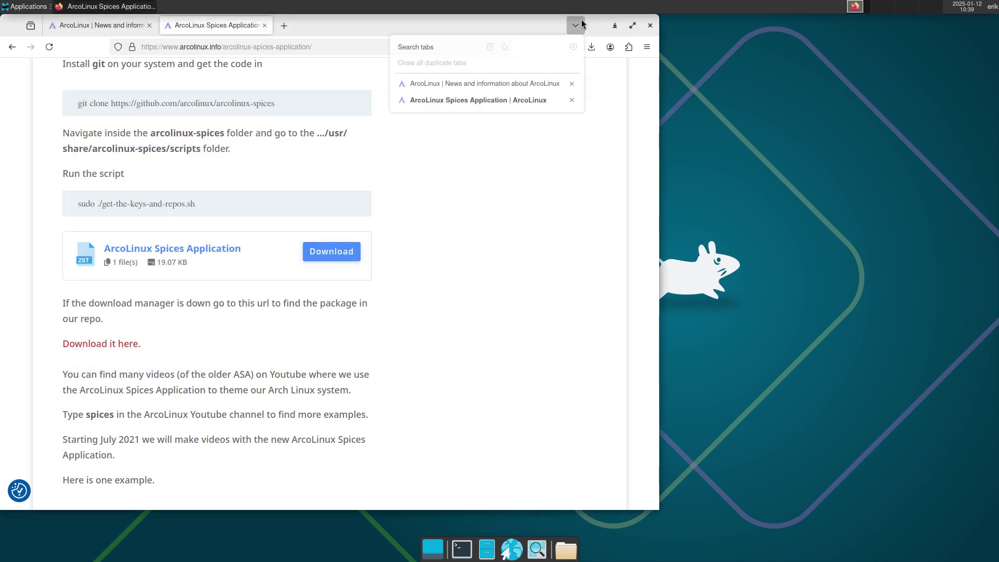
{"action": "left_click", "coordinate": [649, 25]}
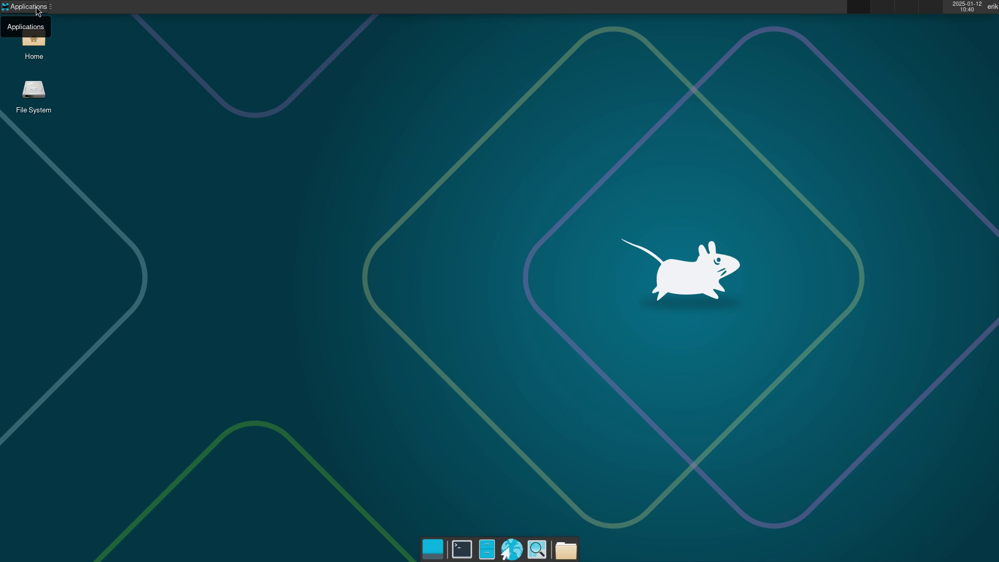
From Accessories > ArcoLinux Spices, install the repos, keys and mirrors, authenticating with the password
{"action": "left_click", "coordinate": [38, 10]}
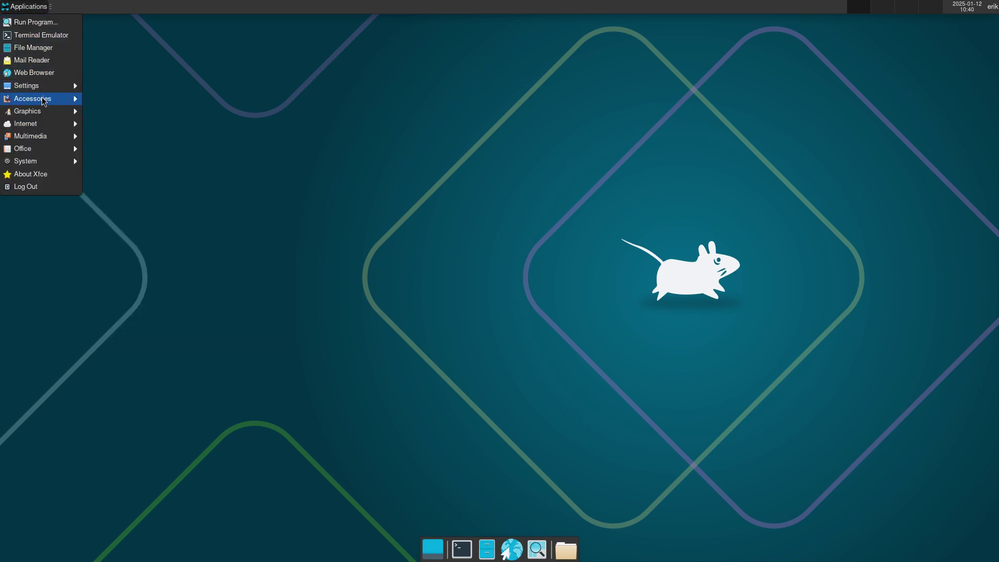
{"action": "mouse_move", "coordinate": [33, 98]}
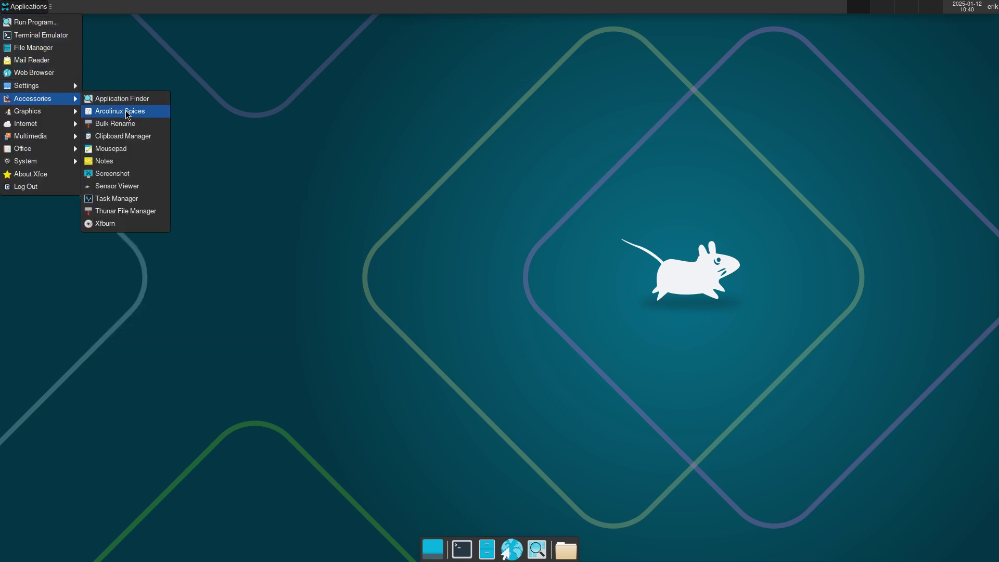
{"action": "left_click", "coordinate": [127, 114]}
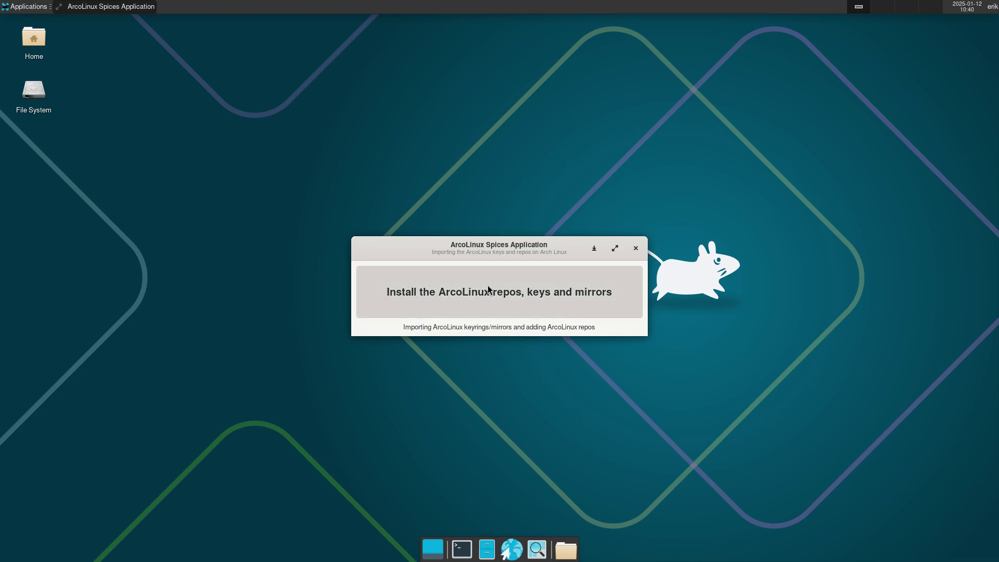
{"action": "left_click", "coordinate": [488, 291]}
{"action": "type", "text": "****"}
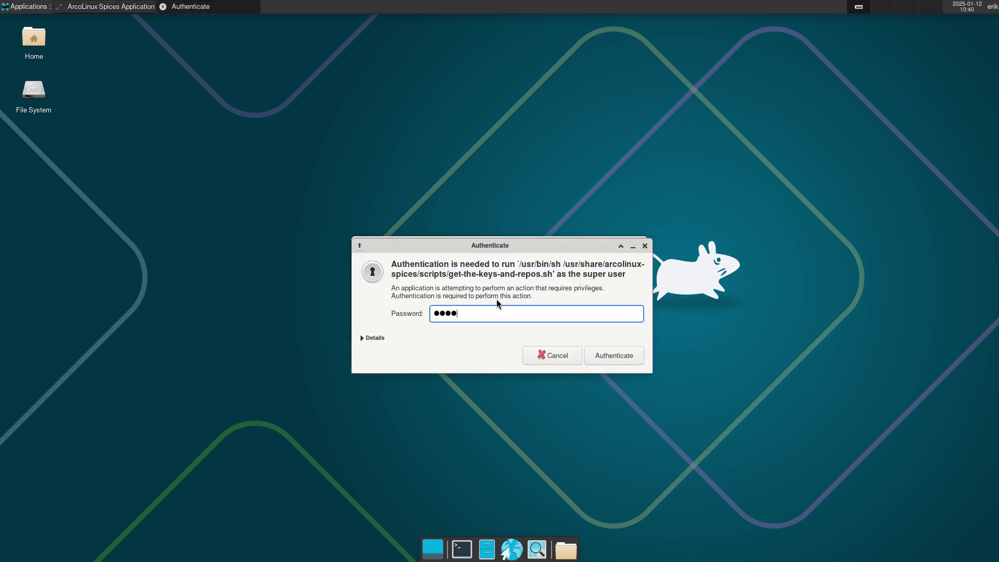
{"action": "key", "text": "Return"}
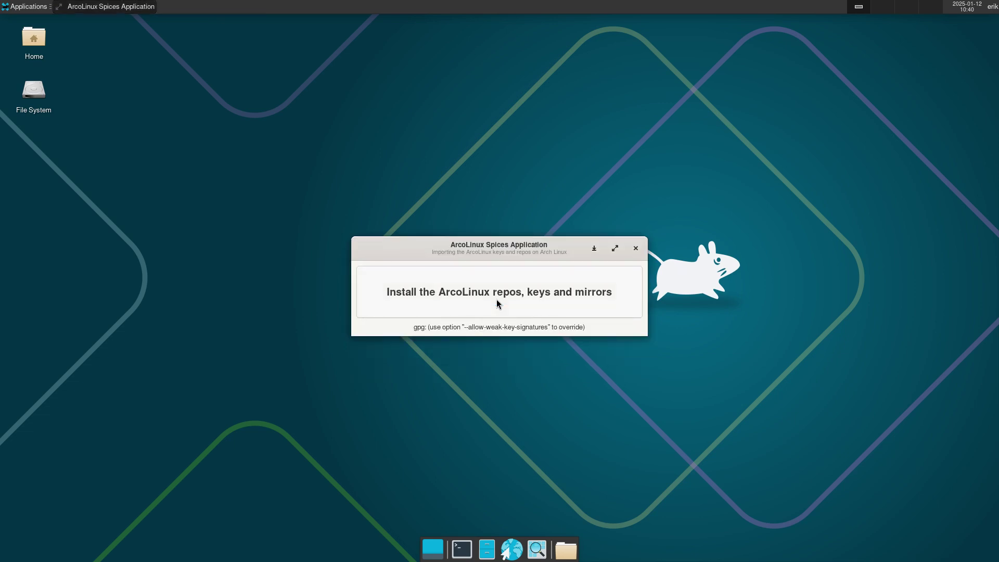
Close Spices, run sudo pacman -Syyu in a new terminal, then move and enlarge the window
{"action": "left_click", "coordinate": [639, 250]}
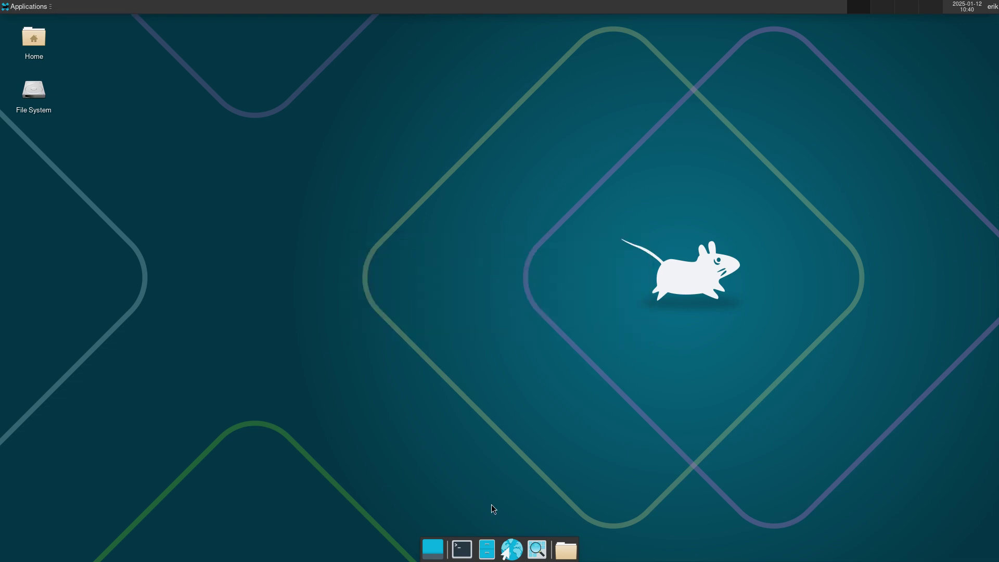
{"action": "left_click", "coordinate": [462, 549]}
{"action": "type", "text": "sudo pacman -Syyu"}
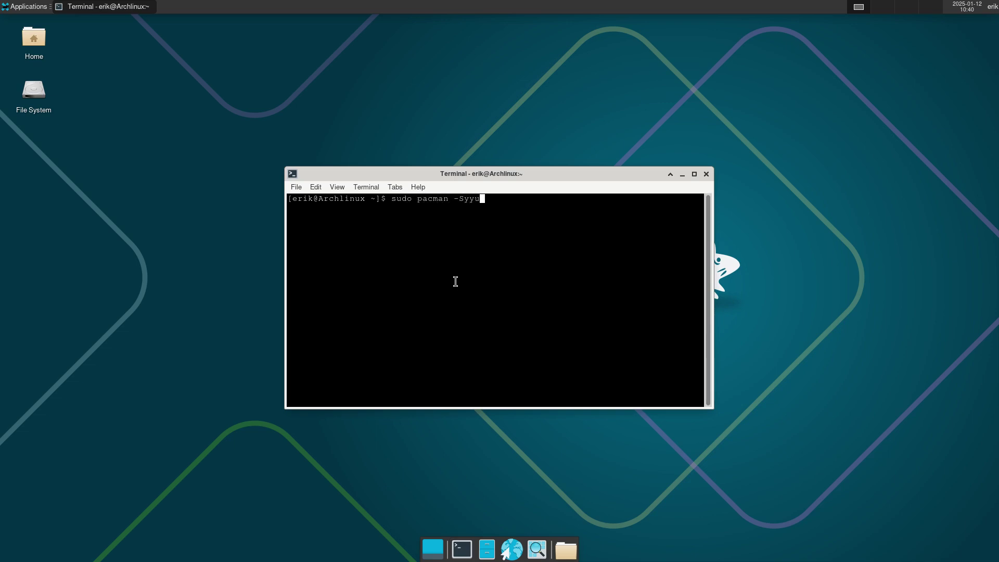
{"action": "key", "text": "Return"}
{"action": "key", "text": "Return"}
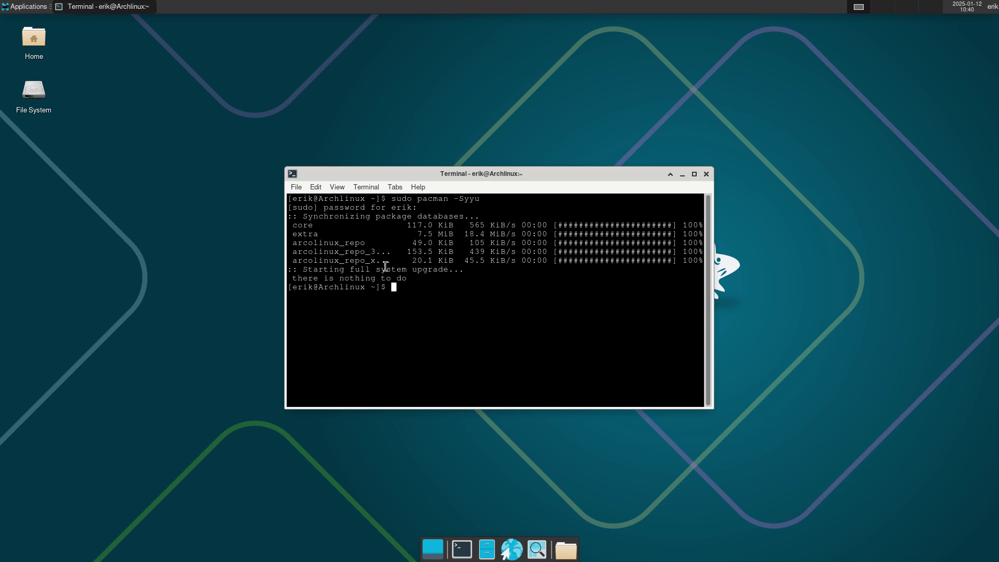
{"action": "left_click_drag", "start_coordinate": [390, 261], "coordinate": [295, 242]}
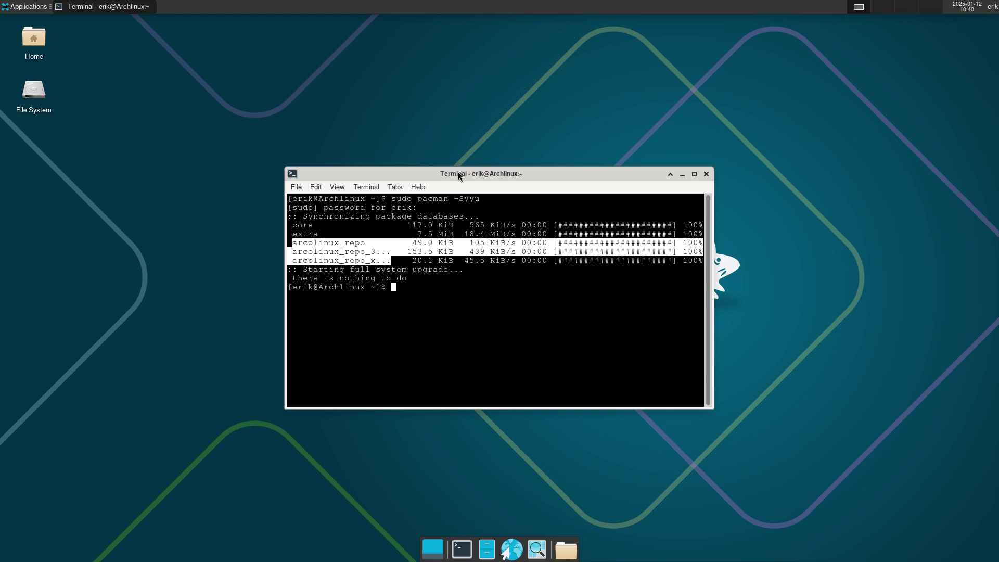
{"action": "left_click_drag", "start_coordinate": [459, 174], "coordinate": [348, 123]}
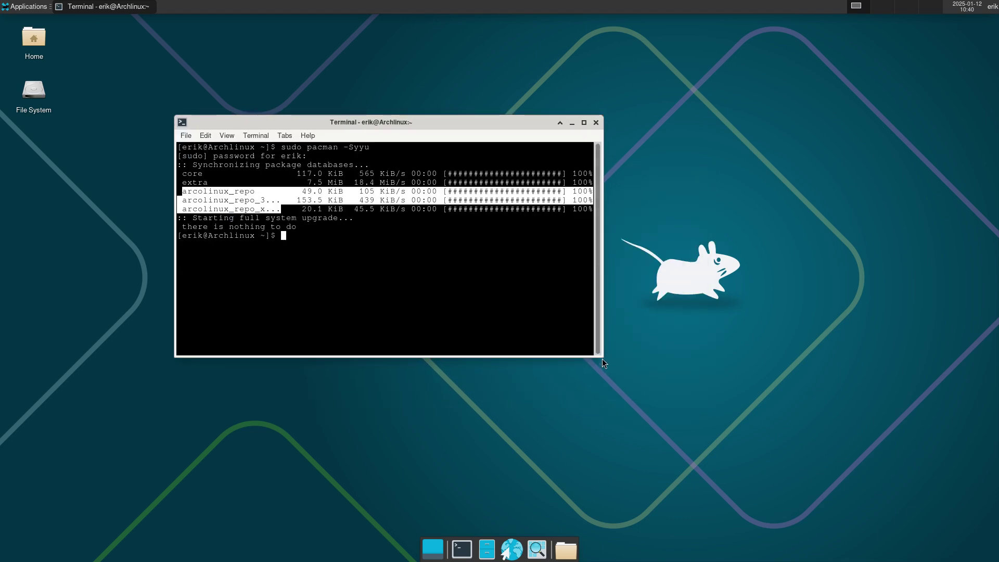
{"action": "left_click_drag", "start_coordinate": [601, 361], "coordinate": [724, 414]}
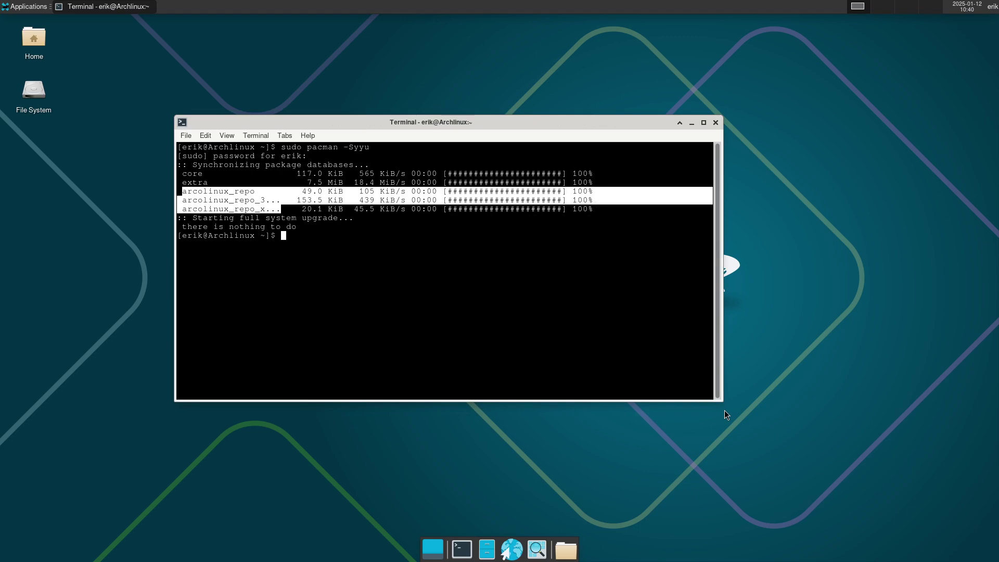
{"action": "type", "text": "udo pacman -S"}
{"action": "type", "text": " yay-g"}
{"action": "type", "text": "it paru"}
{"action": "type", "text": "-git "}
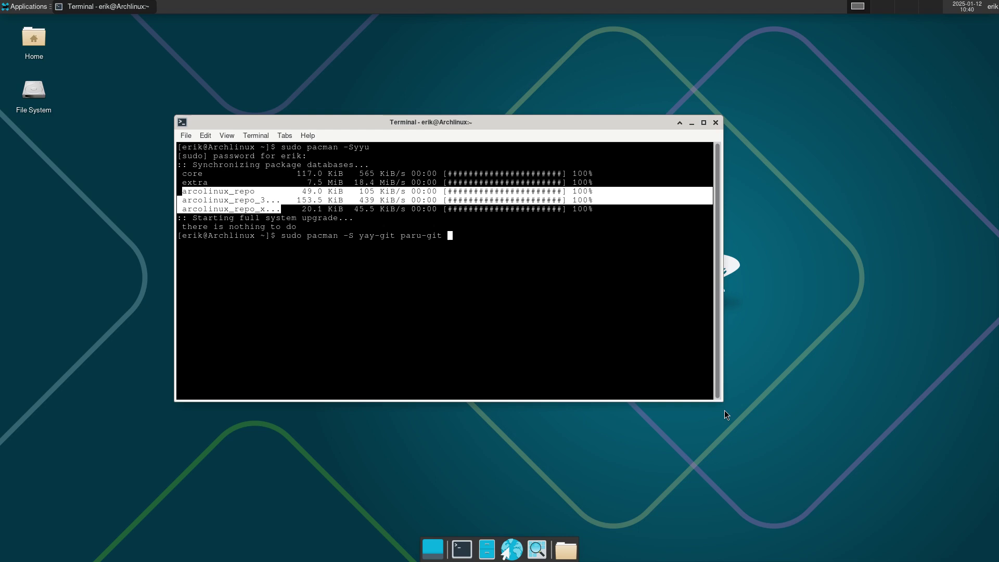
{"action": "type", "text": "archlinux-"}
{"action": "type", "text": "tweak-tool-"}
{"action": "type", "text": "git a"}
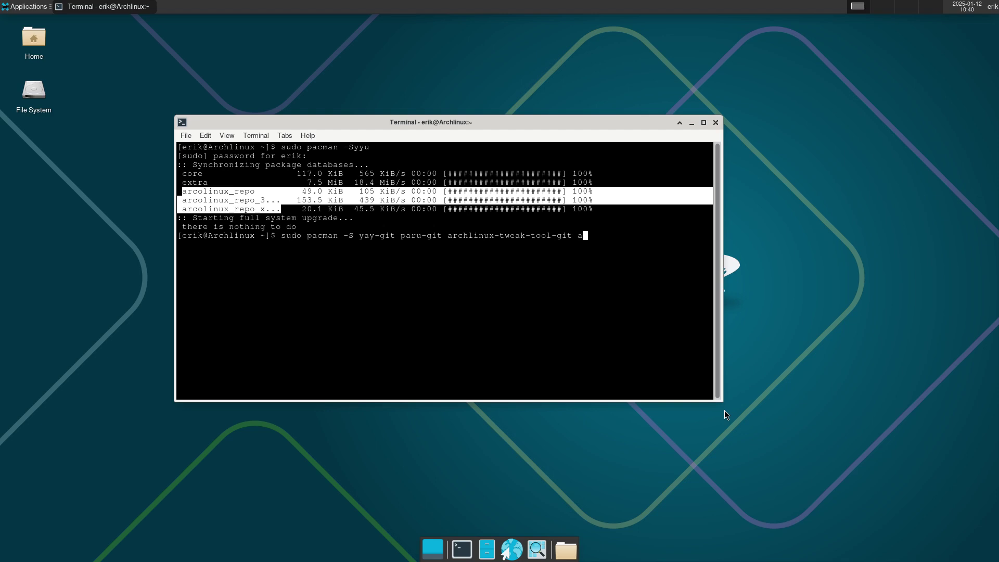
{"action": "type", "text": "rchlinux-kernel-manager"}
Install yay-git, paru-git, archlinux-tweak-tool-git and archlinux-kernel-manager, then launch att with authentication
{"action": "key", "text": "Return"}
{"action": "key", "text": "Return"}
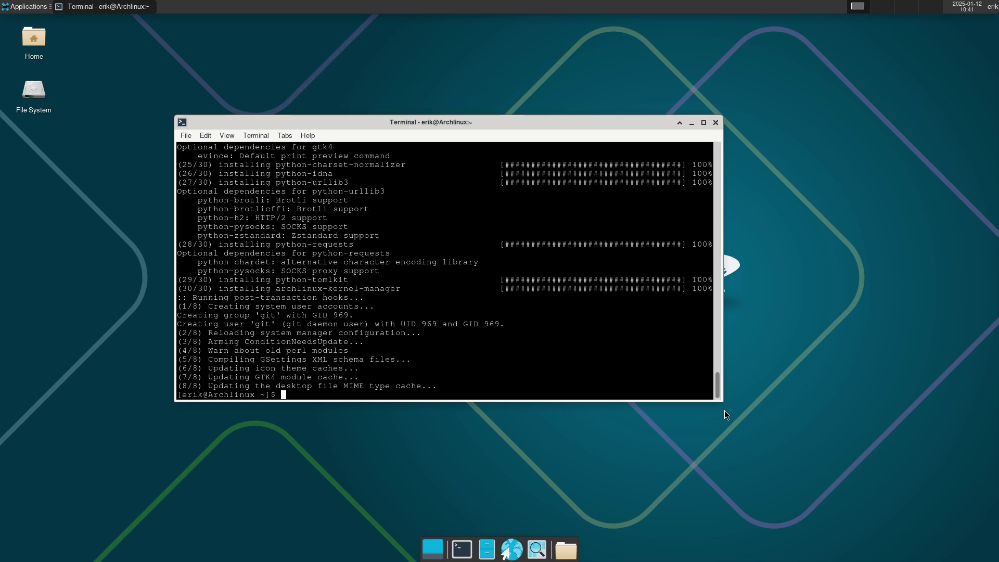
{"action": "type", "text": "tt"}
{"action": "key", "text": "Return"}
{"action": "type", "text": "••••"}
{"action": "key", "text": "Return"}
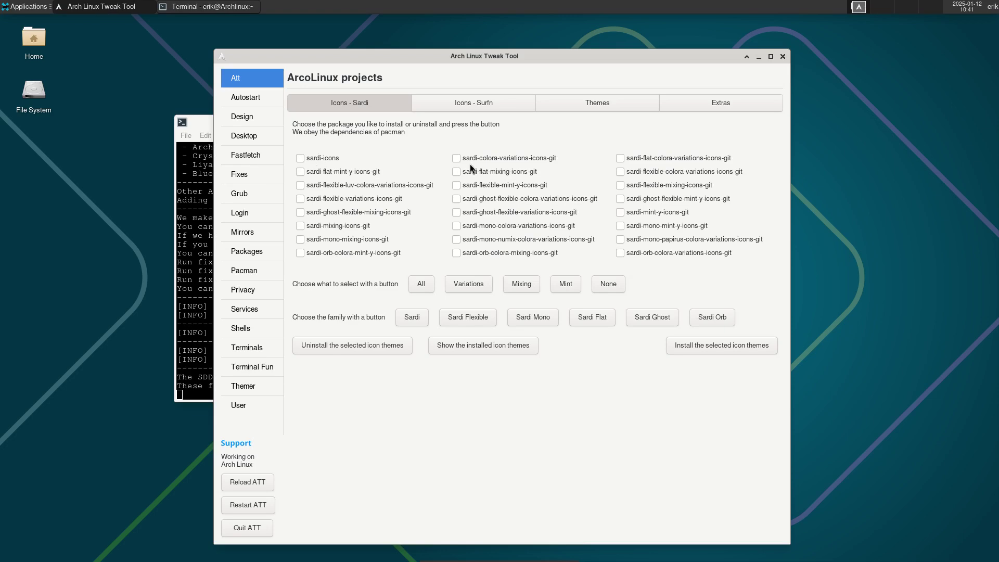
Browse the Surfn, Themes and Extras tabs, then Design's icon, cursor, font and theme packages
{"action": "left_click", "coordinate": [474, 102]}
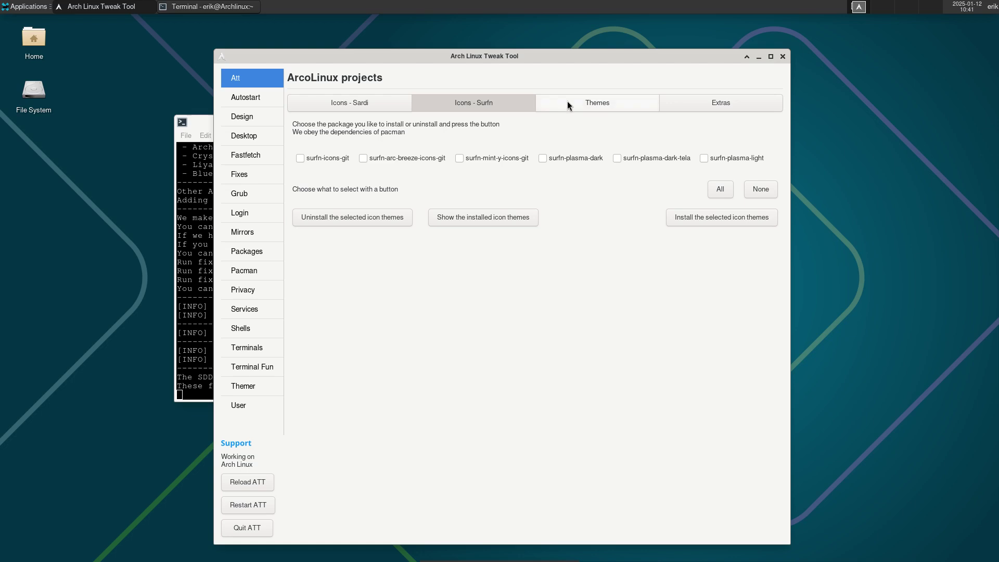
{"action": "left_click", "coordinate": [621, 107]}
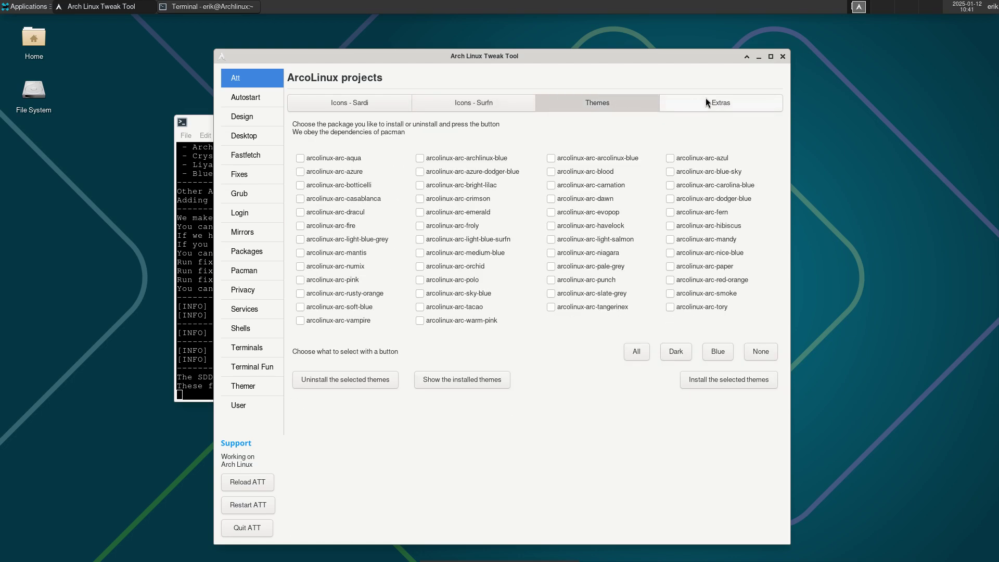
{"action": "left_click", "coordinate": [717, 100]}
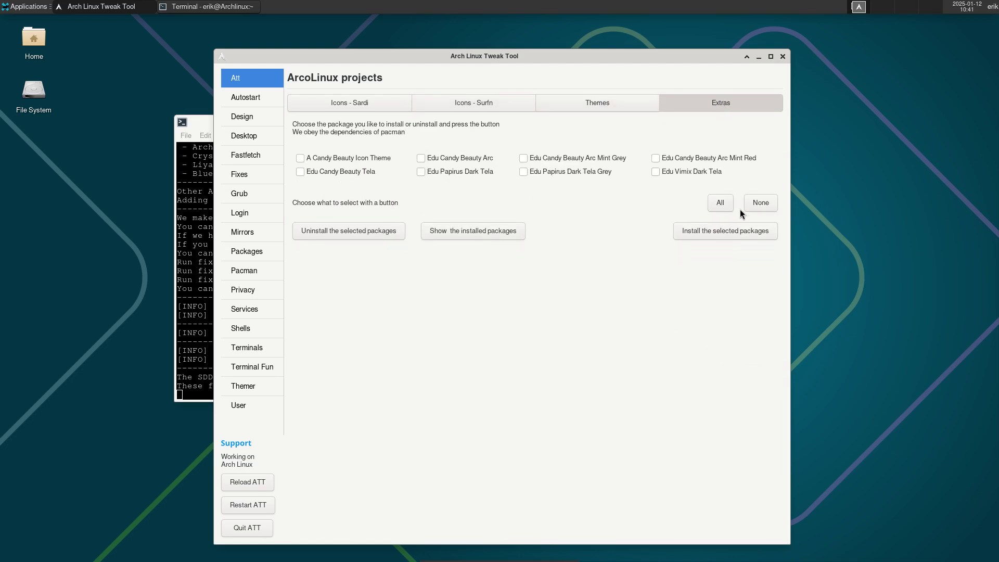
{"action": "left_click", "coordinate": [246, 97]}
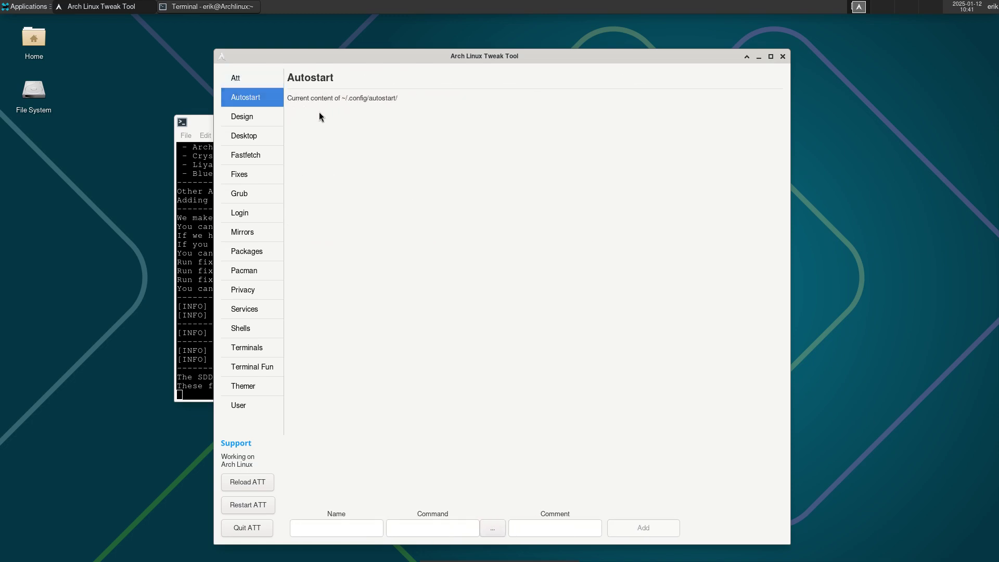
{"action": "left_click", "coordinate": [249, 116]}
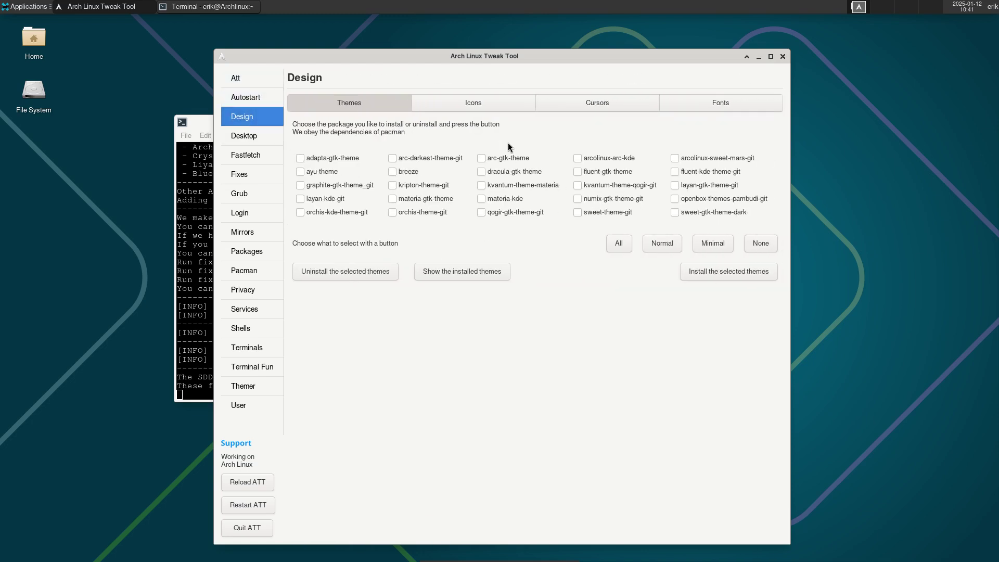
{"action": "left_click", "coordinate": [473, 102]}
{"action": "left_click", "coordinate": [598, 103]}
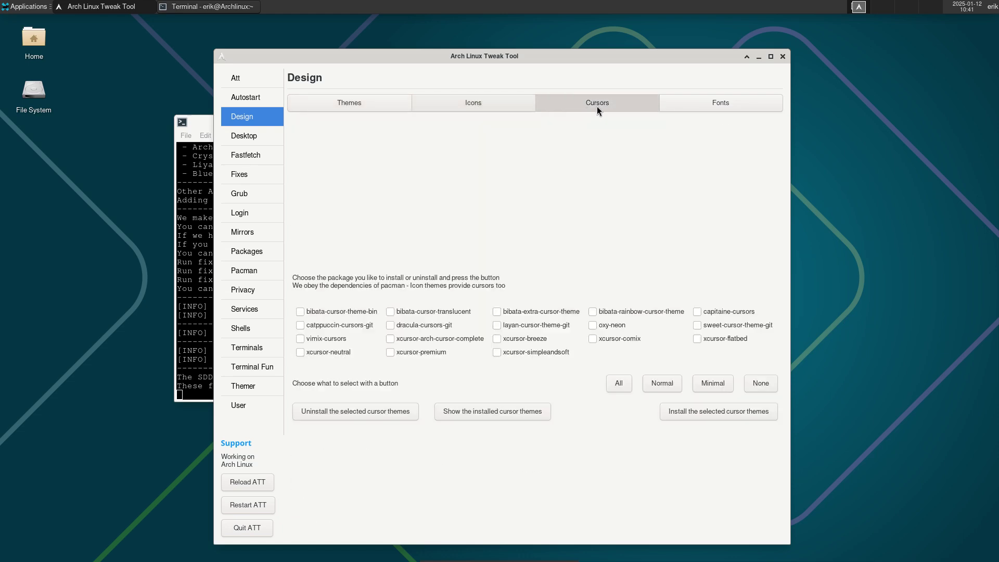
{"action": "left_click", "coordinate": [676, 107]}
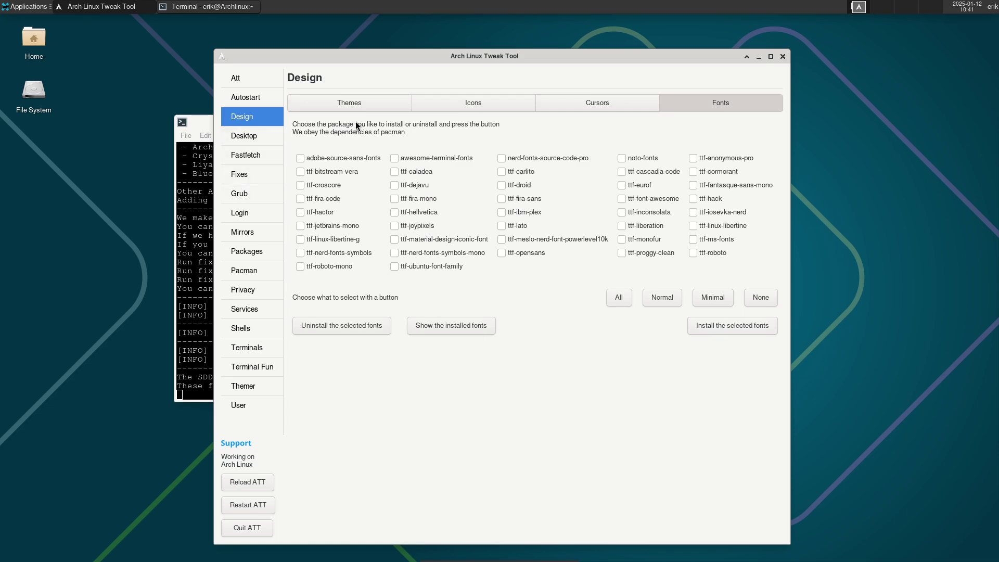
{"action": "left_click", "coordinate": [361, 100]}
{"action": "left_click", "coordinate": [459, 102]}
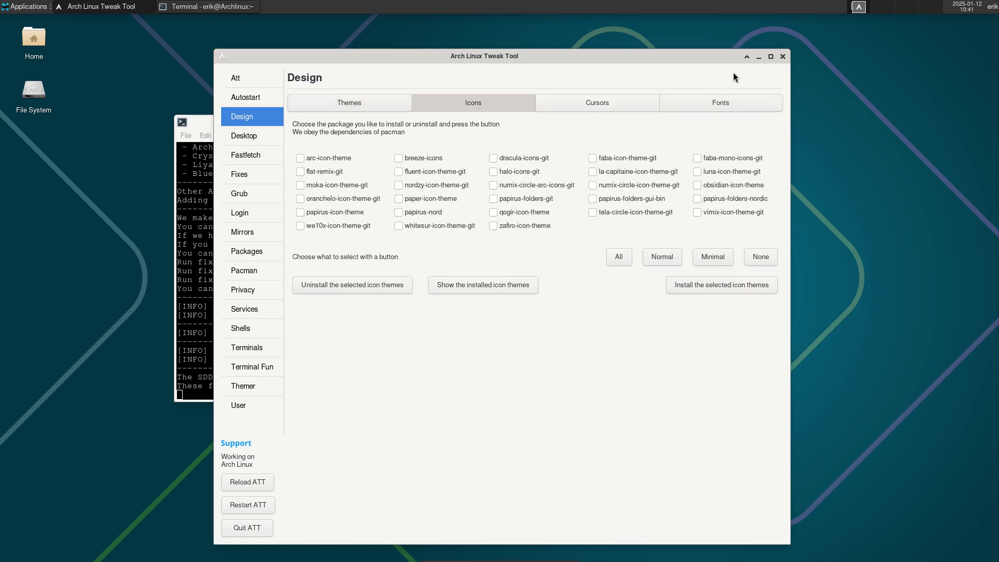
Close the Tweak Tool, install sofirem-git with pacman, and launch Sofirem with the password
{"action": "left_click", "coordinate": [782, 56]}
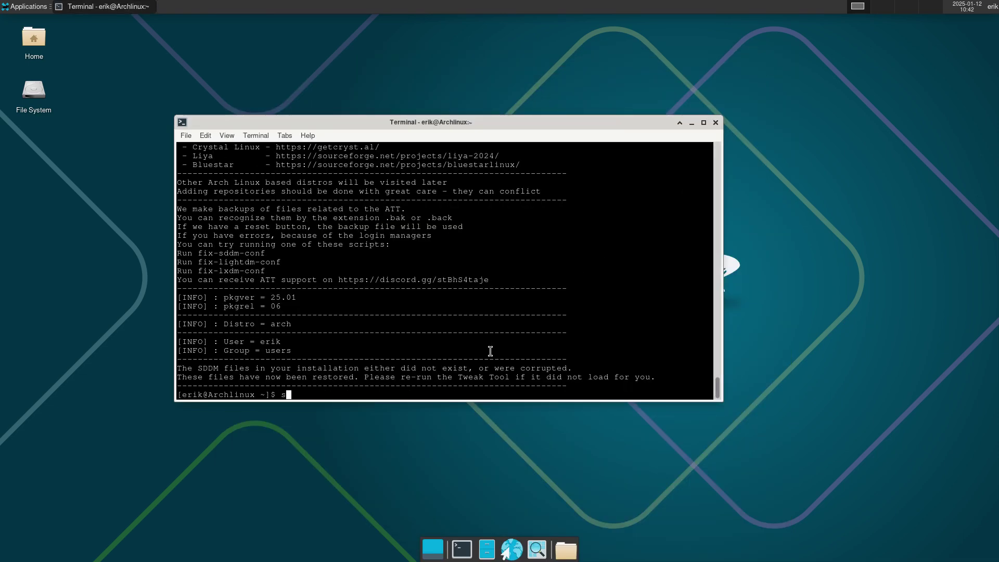
{"action": "type", "text": "udo pacman -S sofirem"}
{"action": "key", "text": "Return"}
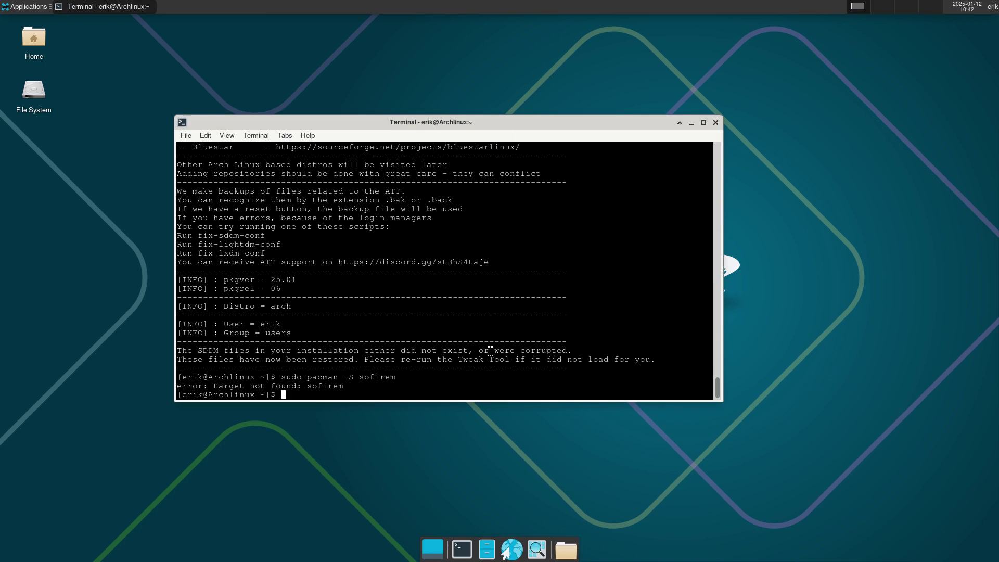
{"action": "key", "text": "Up"}
{"action": "type", "text": "-git"}
{"action": "key", "text": "Return"}
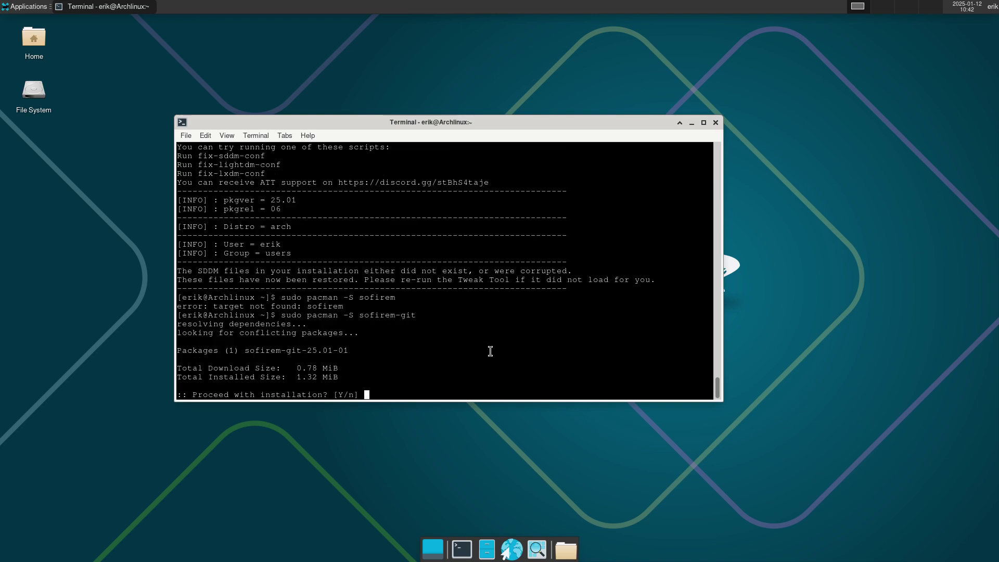
{"action": "key", "text": "Return"}
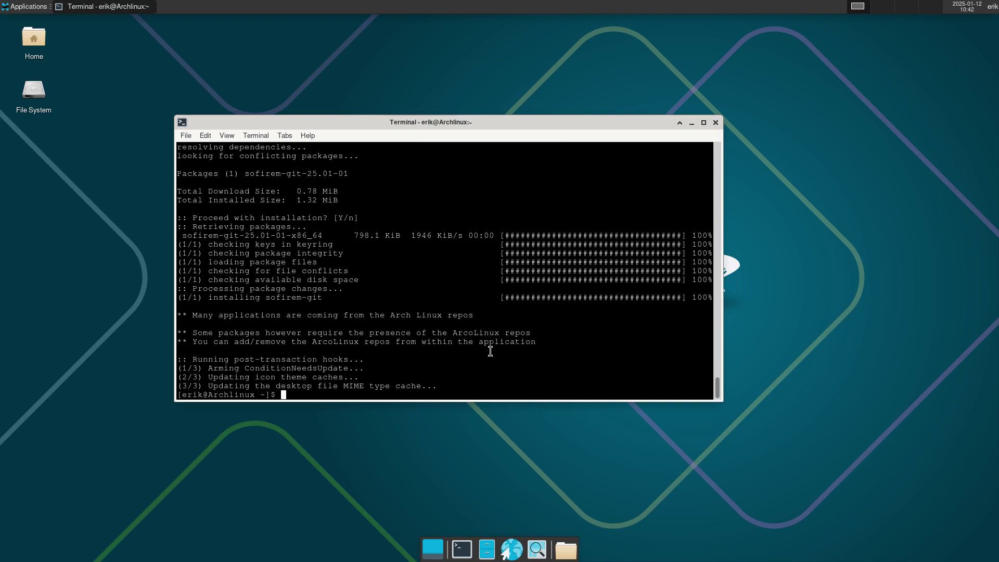
{"action": "type", "text": "sofi"}
{"action": "key", "text": "Return"}
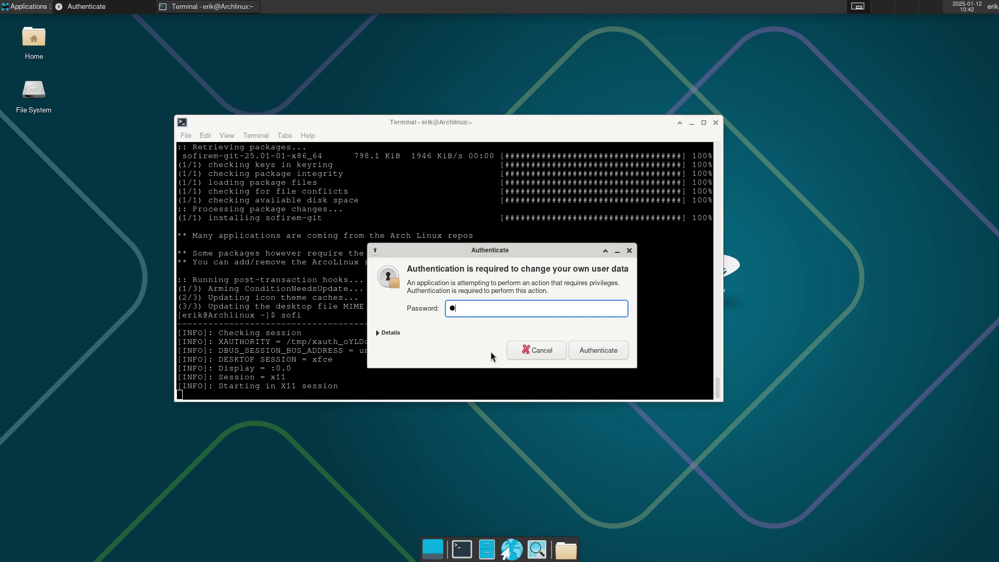
{"action": "key", "text": "Return"}
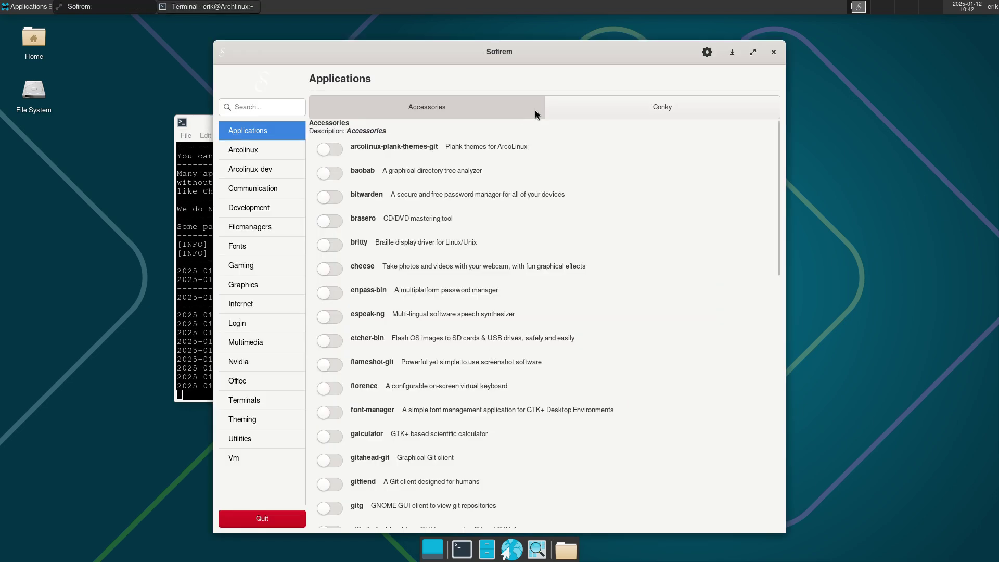
Browse Sofirem's Conky, Arcolinux, Arcolinux-dev, Development, Fonts, Graphics and Login package categories
{"action": "left_click", "coordinate": [585, 107]}
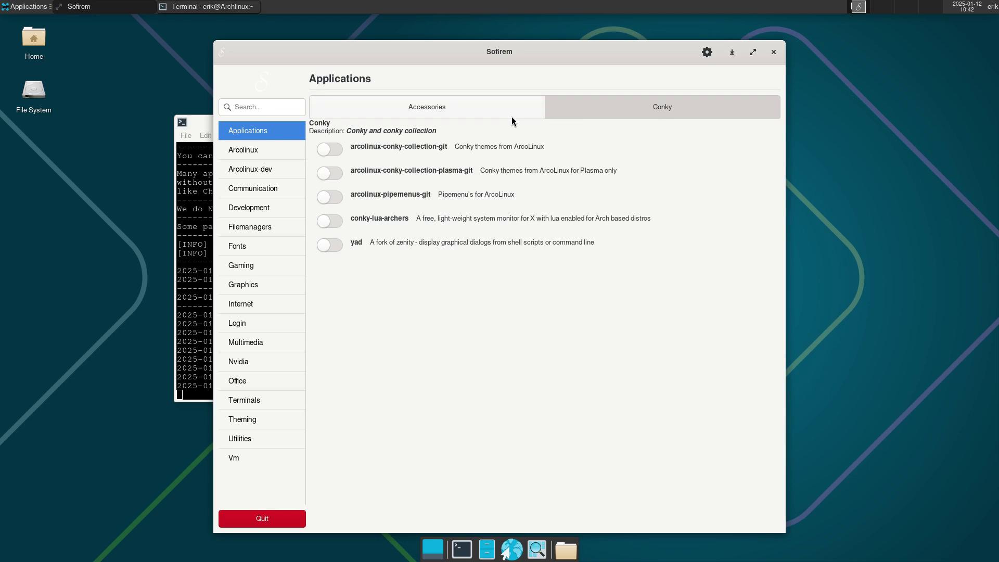
{"action": "left_click", "coordinate": [243, 149]}
{"action": "left_click", "coordinate": [250, 169]}
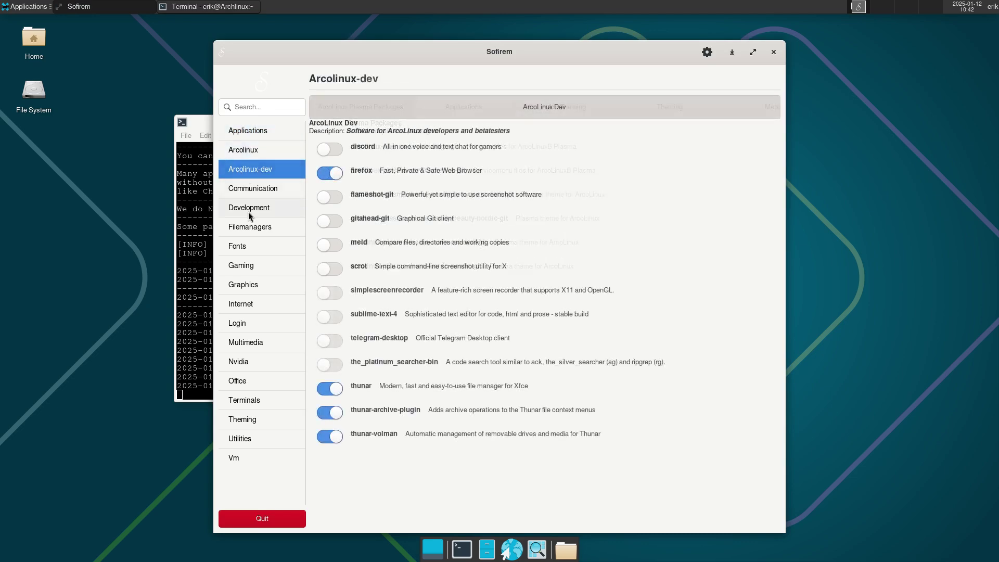
{"action": "left_click", "coordinate": [248, 208]}
{"action": "left_click", "coordinate": [238, 246]}
{"action": "left_click", "coordinate": [243, 284]}
{"action": "left_click", "coordinate": [260, 324]}
Browse the Office, Theming, Utilities and Vm categories, then quit Sofirem and close the terminal
{"action": "left_click", "coordinate": [238, 381]}
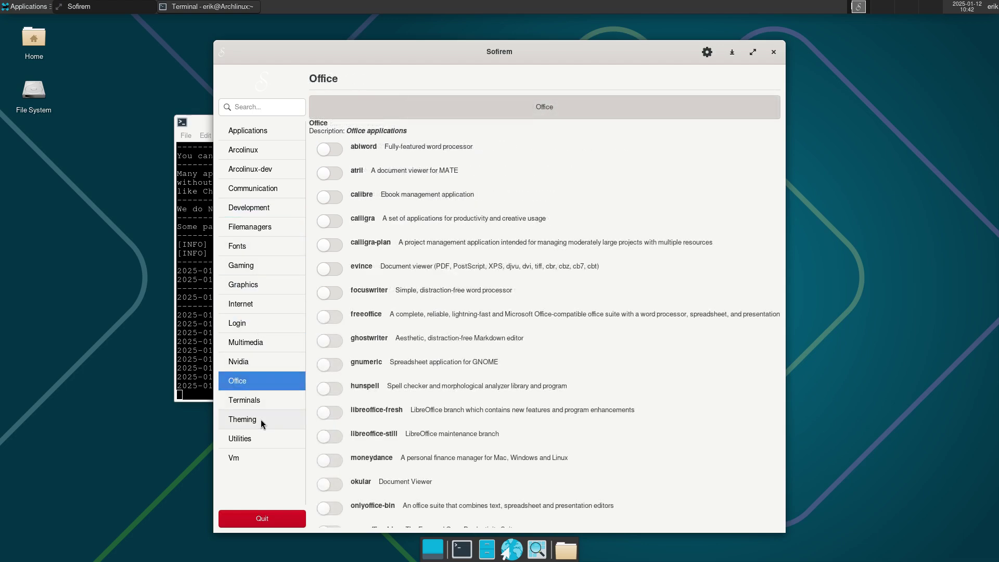
{"action": "left_click", "coordinate": [261, 419]}
{"action": "left_click", "coordinate": [262, 439]}
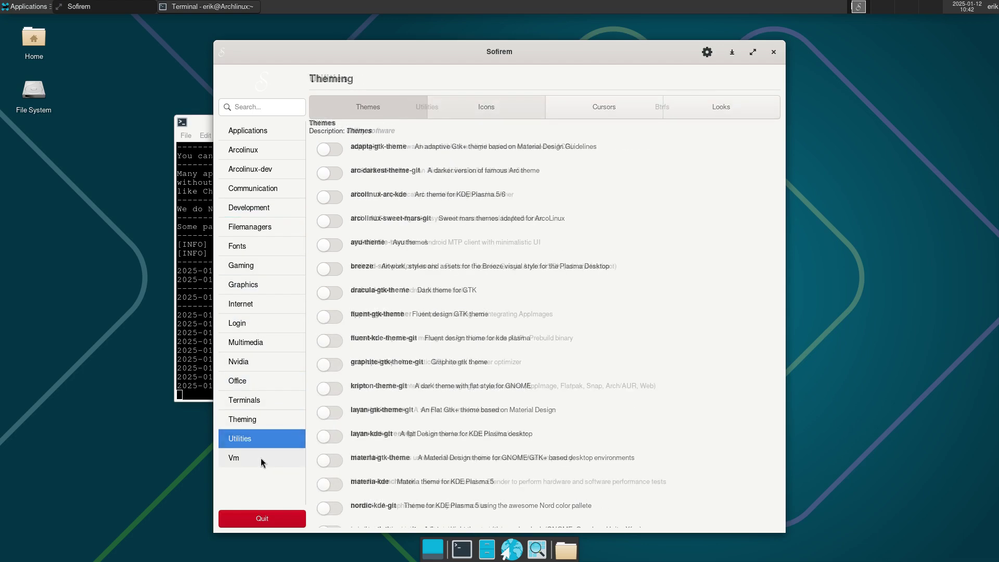
{"action": "left_click", "coordinate": [261, 458]}
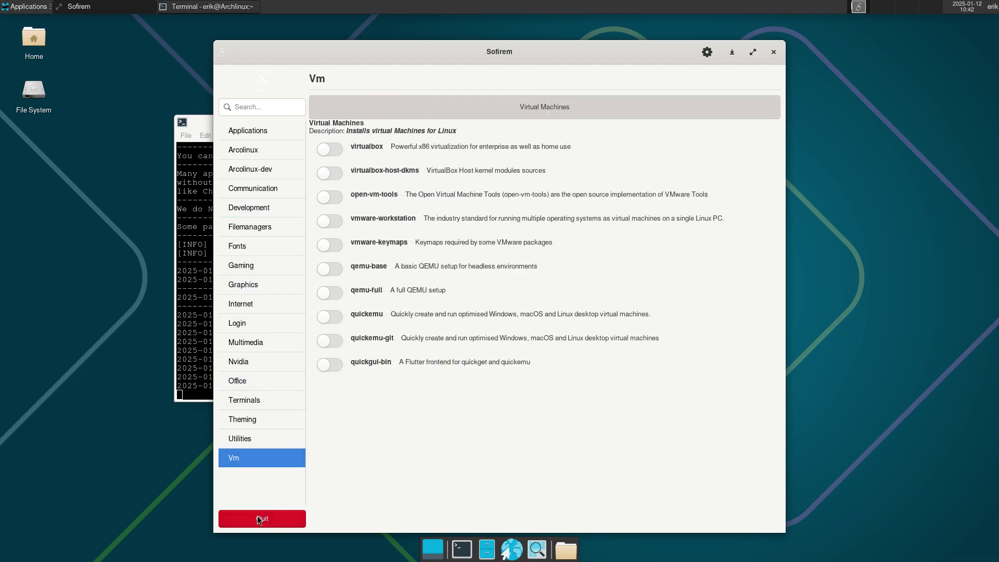
{"action": "left_click", "coordinate": [257, 516]}
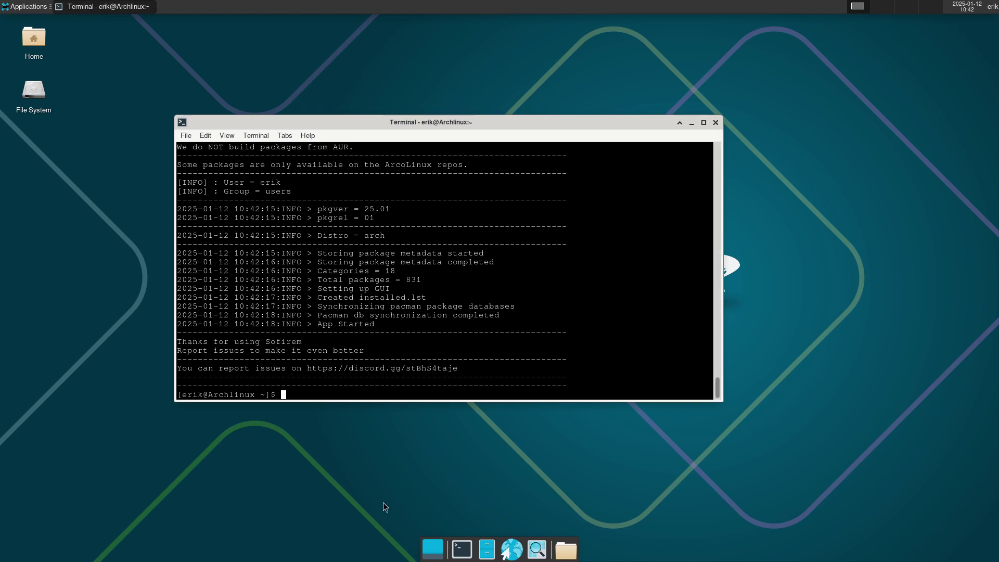
{"action": "left_click", "coordinate": [716, 122]}
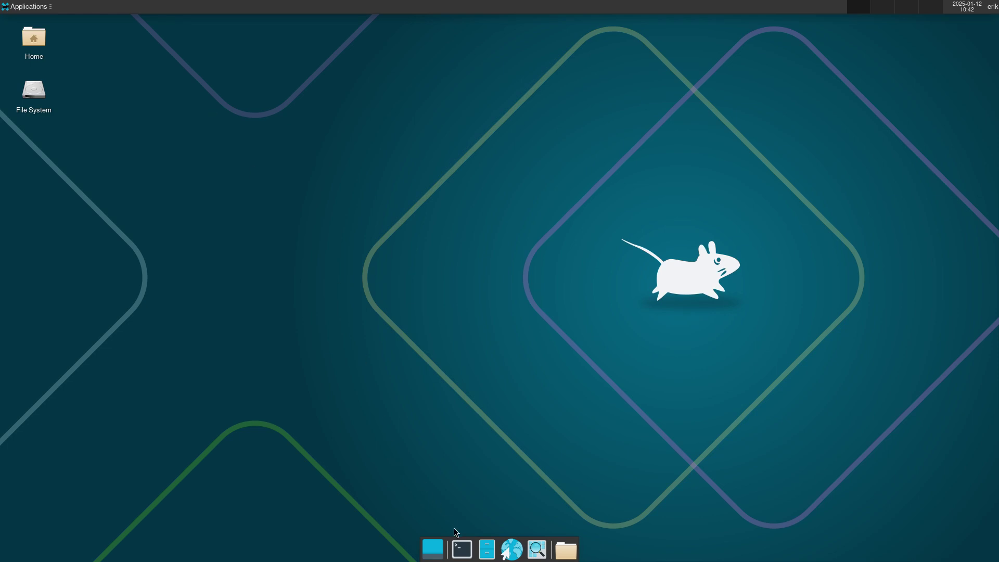
Launch Firefox from Applications, search 'seedhost arcolinux' and accept Google's cookie consent
{"action": "left_click", "coordinate": [28, 6]}
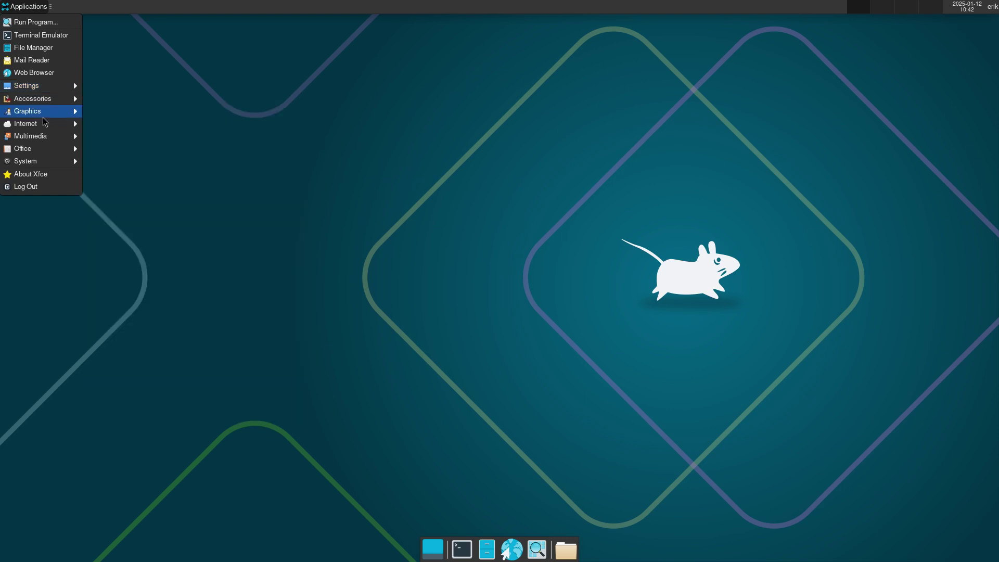
{"action": "mouse_move", "coordinate": [25, 124]}
{"action": "left_click", "coordinate": [105, 153]}
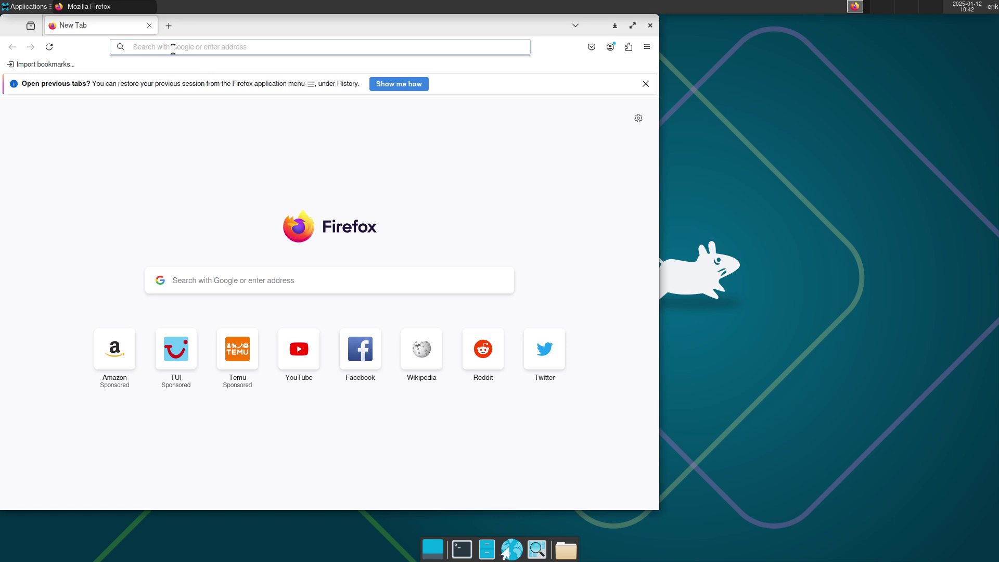
{"action": "type", "text": "seedhost"}
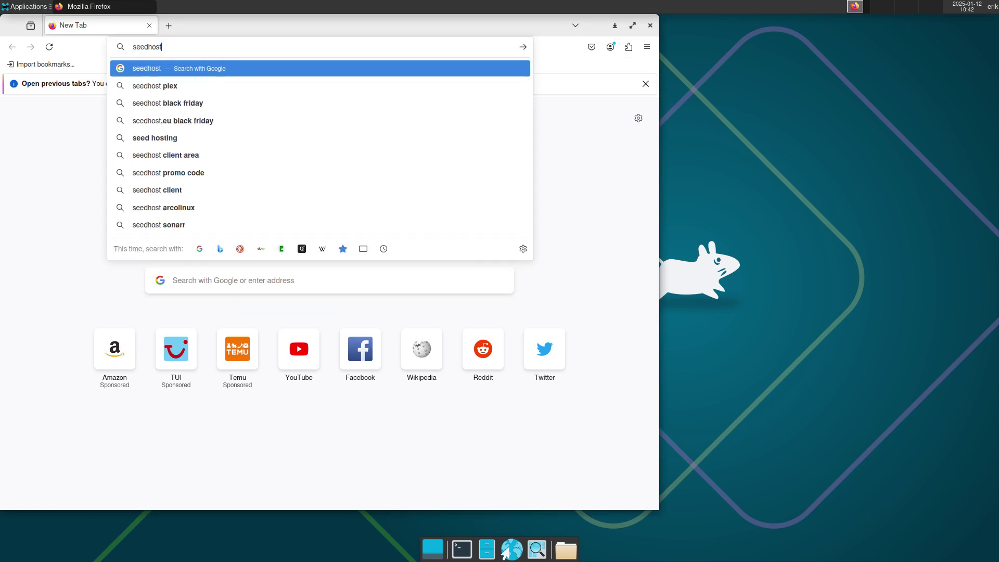
{"action": "type", "text": "arcolinux"}
{"action": "key", "text": "Return"}
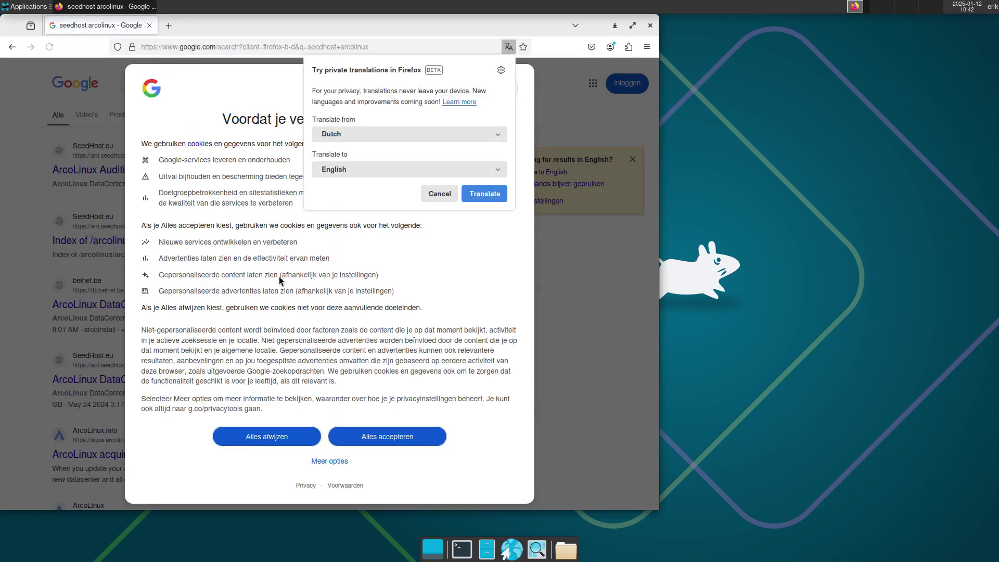
{"action": "left_click", "coordinate": [387, 436]}
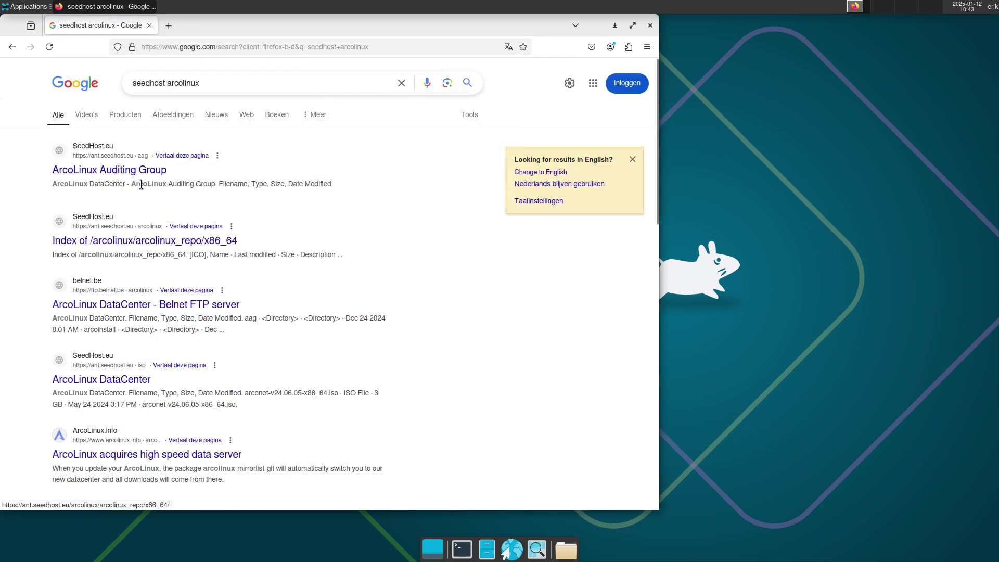
Open the arcolinux_repo result and trim the URL back to the parent /arcolinux/ directory
{"action": "left_click", "coordinate": [122, 242]}
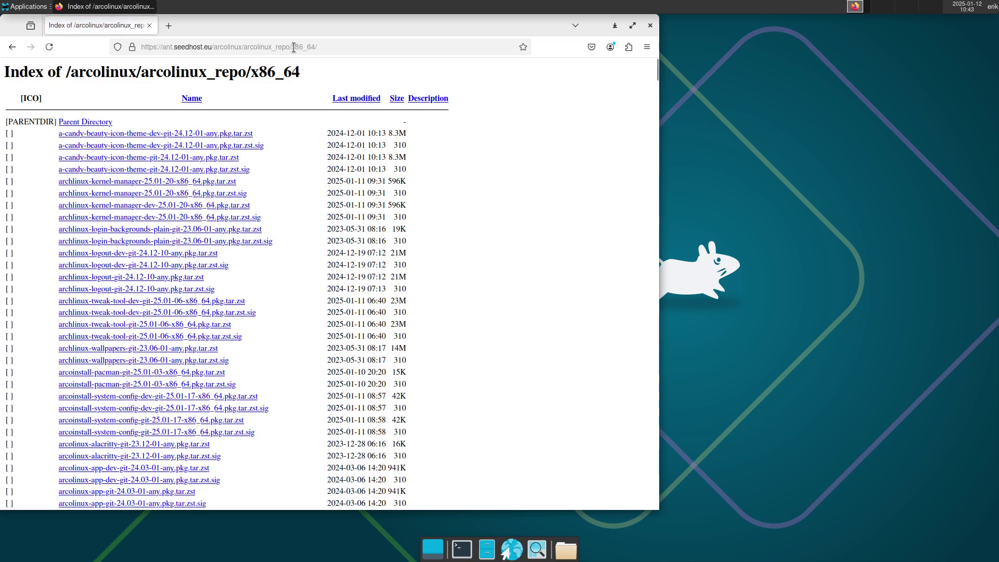
{"action": "left_click", "coordinate": [294, 46]}
{"action": "left_click_drag", "start_coordinate": [244, 47], "coordinate": [404, 48]}
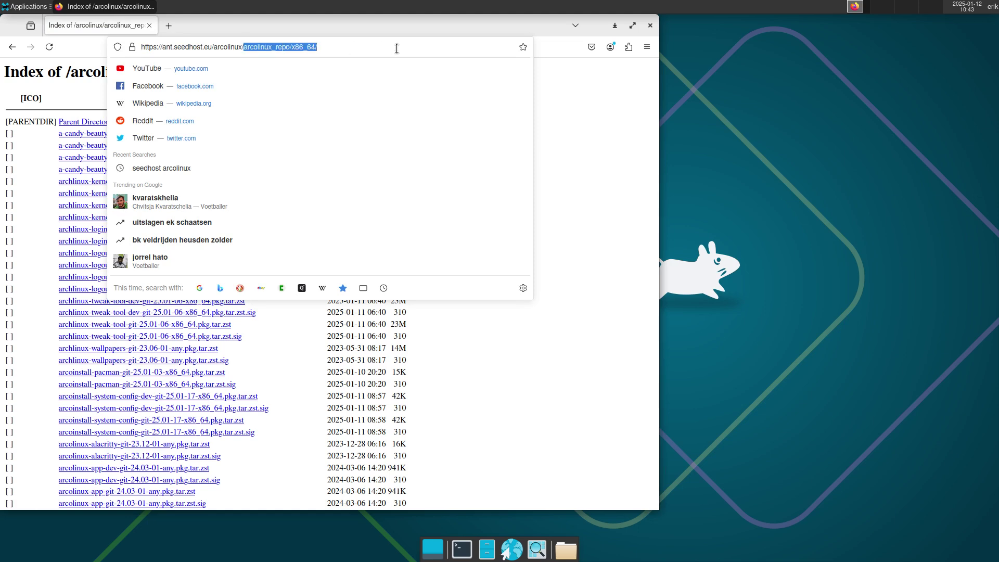
{"action": "key", "text": "BackSpace"}
{"action": "key", "text": "Return"}
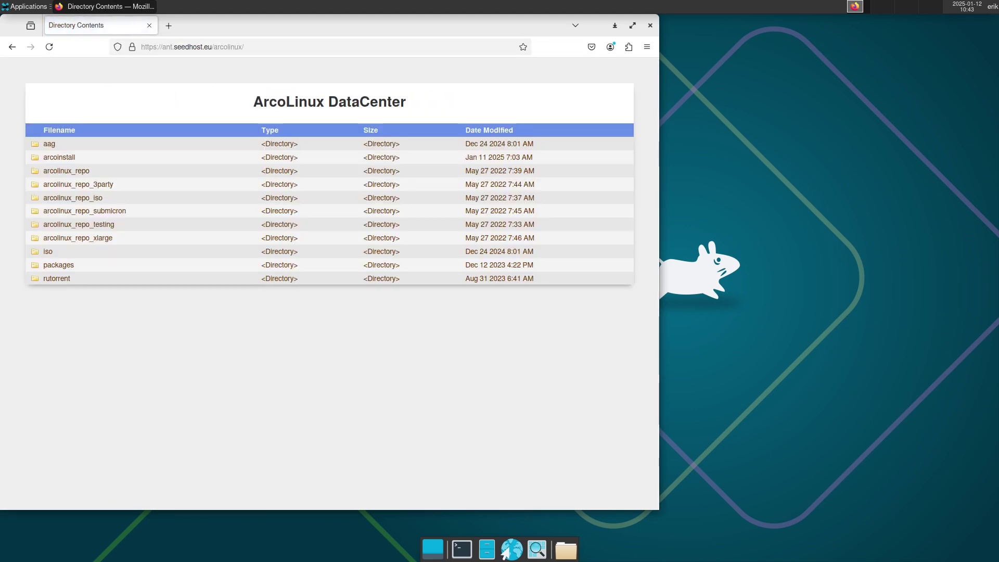
Download submicron1-1920x1080 from arcolinux_repo_submicron/x86_64 and show it in its folder
{"action": "left_click", "coordinate": [128, 211]}
{"action": "left_click", "coordinate": [72, 133]}
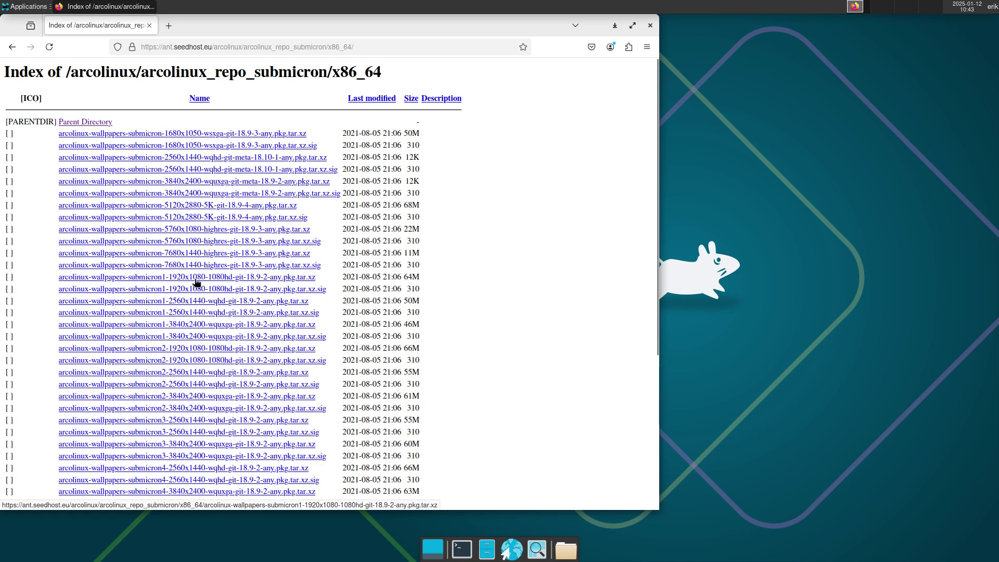
{"action": "left_click", "coordinate": [196, 282]}
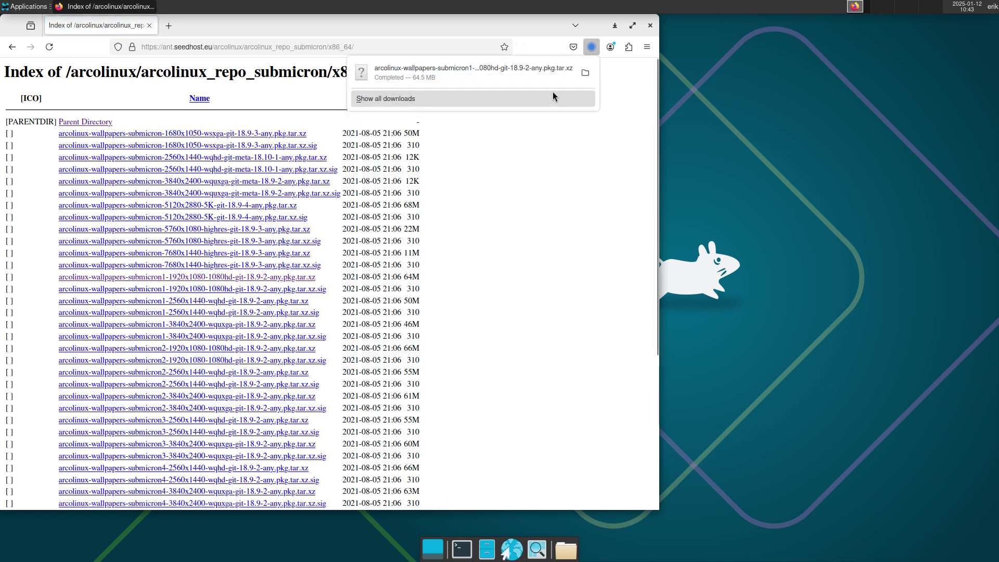
{"action": "left_click", "coordinate": [585, 73]}
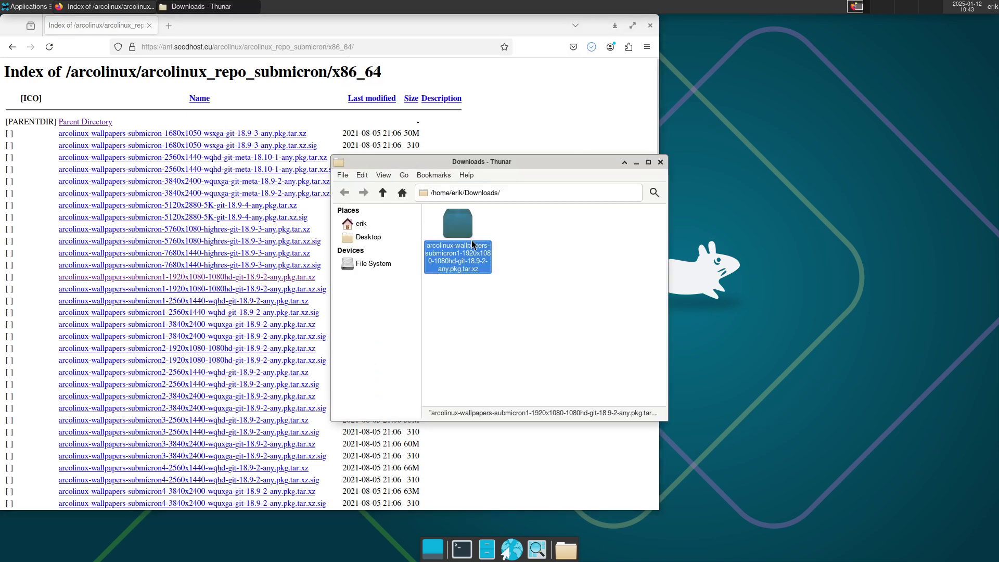
Try Extract Here on the wallpaper package, dismiss the failure, and open a terminal in Downloads
{"action": "right_click", "coordinate": [467, 231]}
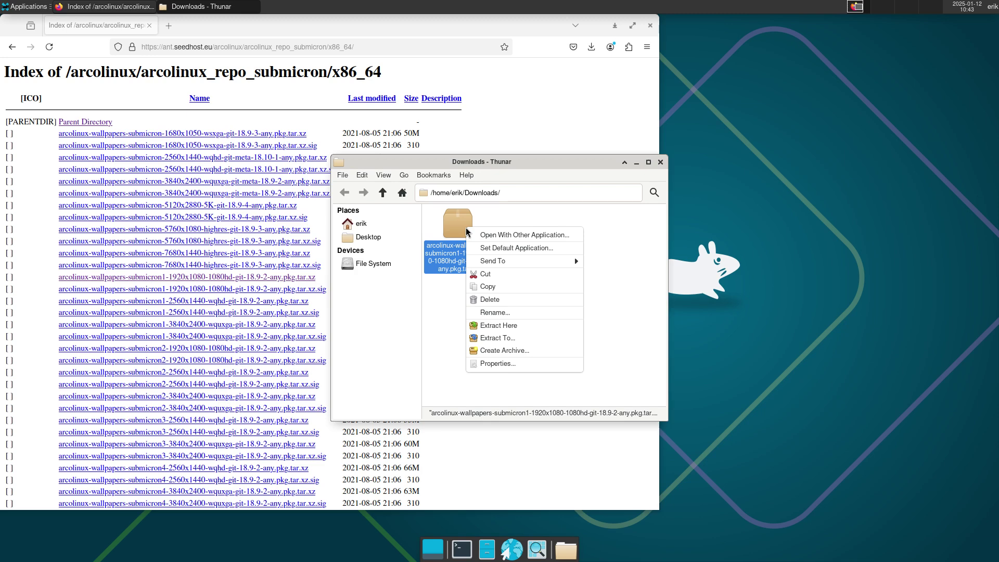
{"action": "left_click", "coordinate": [516, 332]}
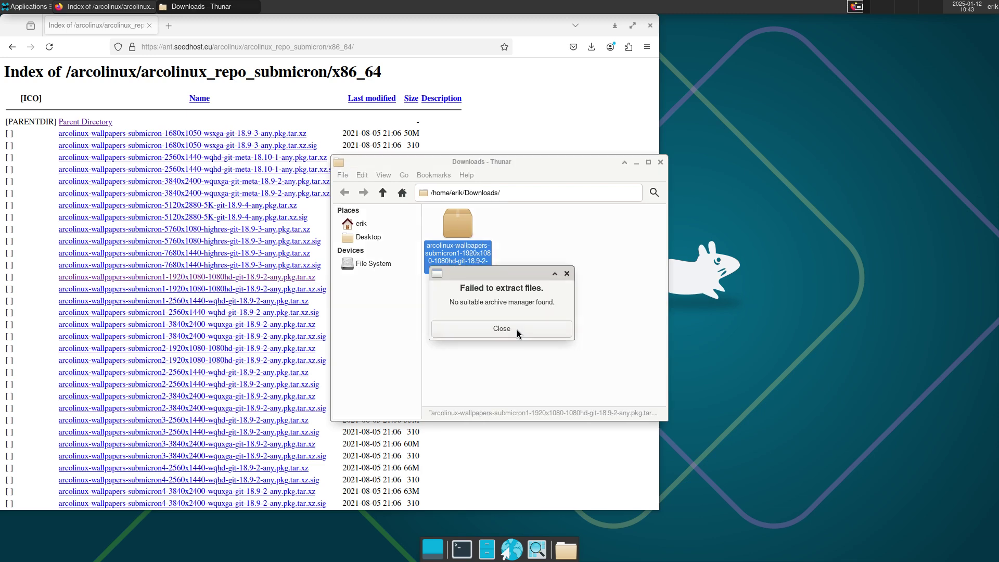
{"action": "left_click", "coordinate": [516, 329]}
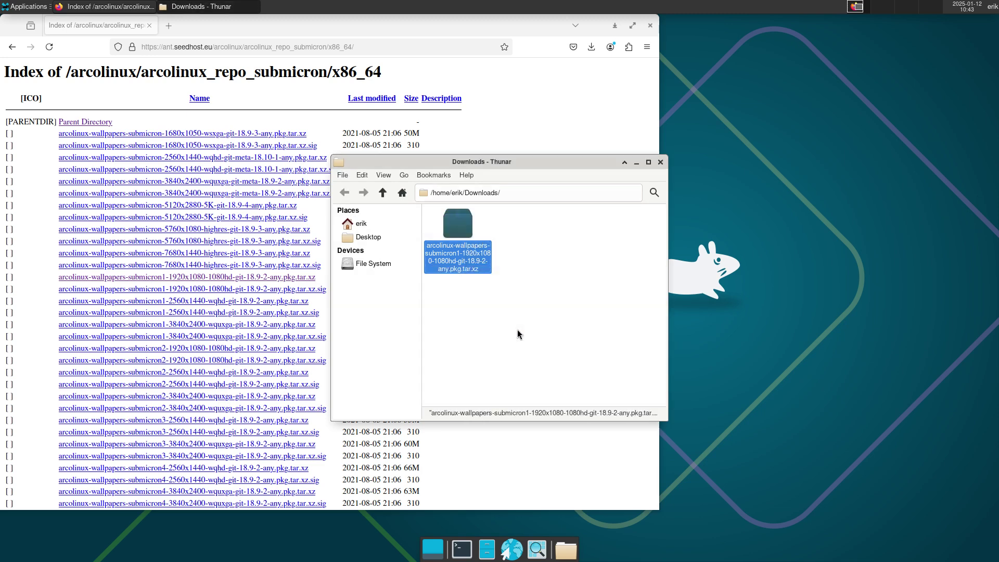
{"action": "right_click", "coordinate": [522, 232]}
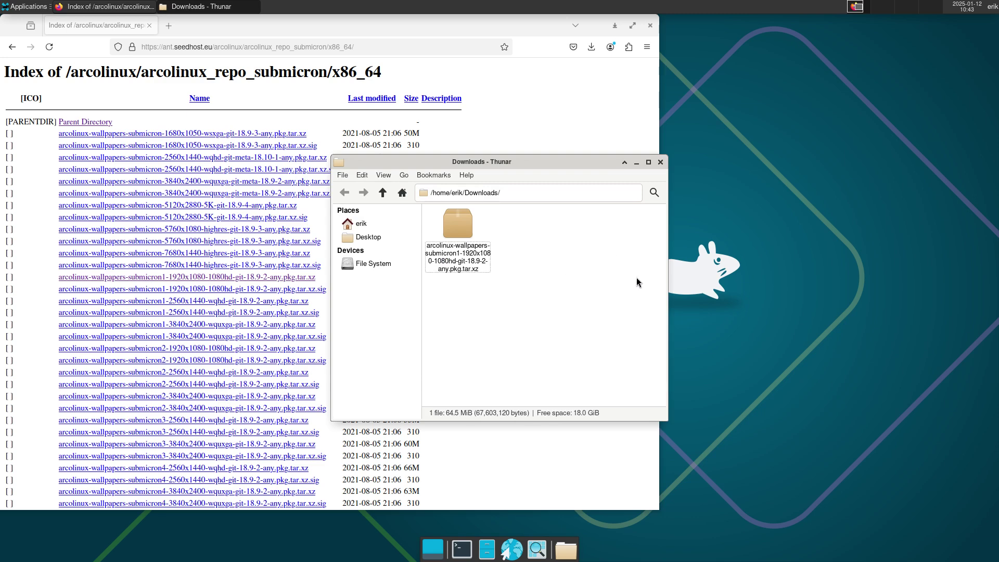
{"action": "left_click", "coordinate": [566, 280]}
Rearrange the terminal and file manager windows, then install file-roller with sudo pacman
{"action": "left_click_drag", "start_coordinate": [555, 173], "coordinate": [769, 246]}
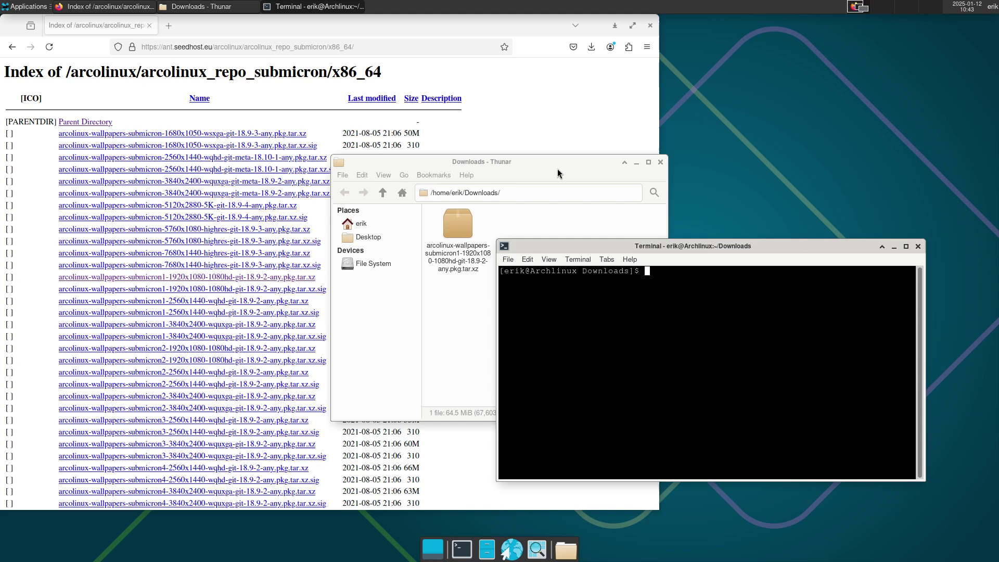
{"action": "left_click_drag", "start_coordinate": [558, 173], "coordinate": [339, 129]}
{"action": "left_click", "coordinate": [619, 377]}
{"action": "type", "text": "udo pacman -S file-ro"}
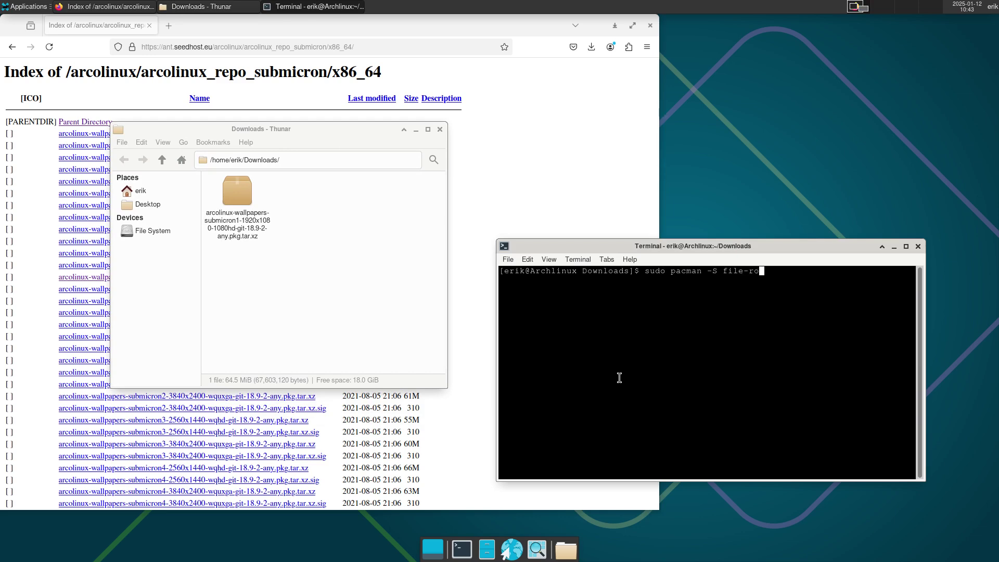
{"action": "type", "text": "ller"}
{"action": "key", "text": "Return"}
{"action": "key", "text": "Return"}
{"action": "key", "text": "Return"}
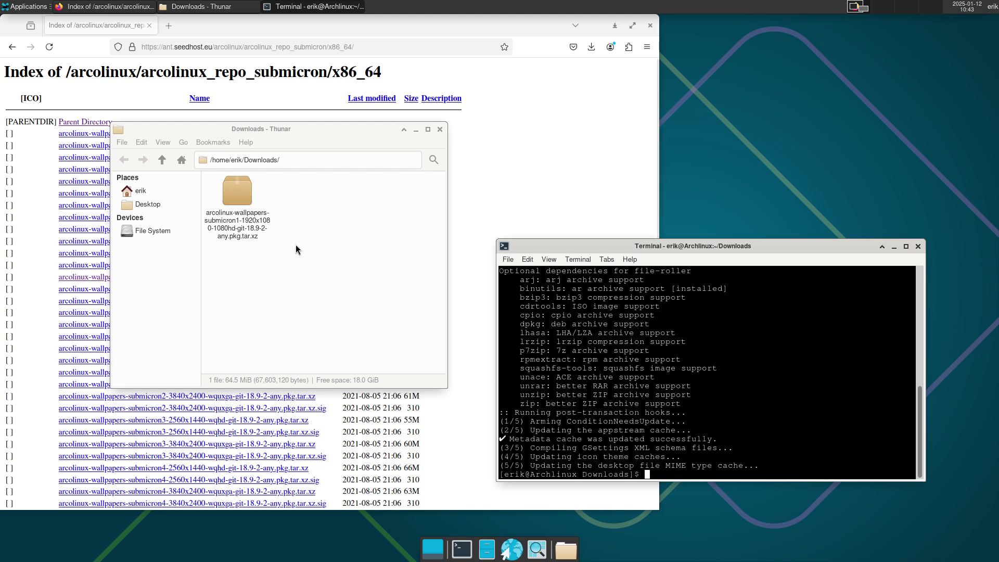
Extract the wallpaper package in place and navigate into its usr/share/backgrounds folder
{"action": "right_click", "coordinate": [229, 208]}
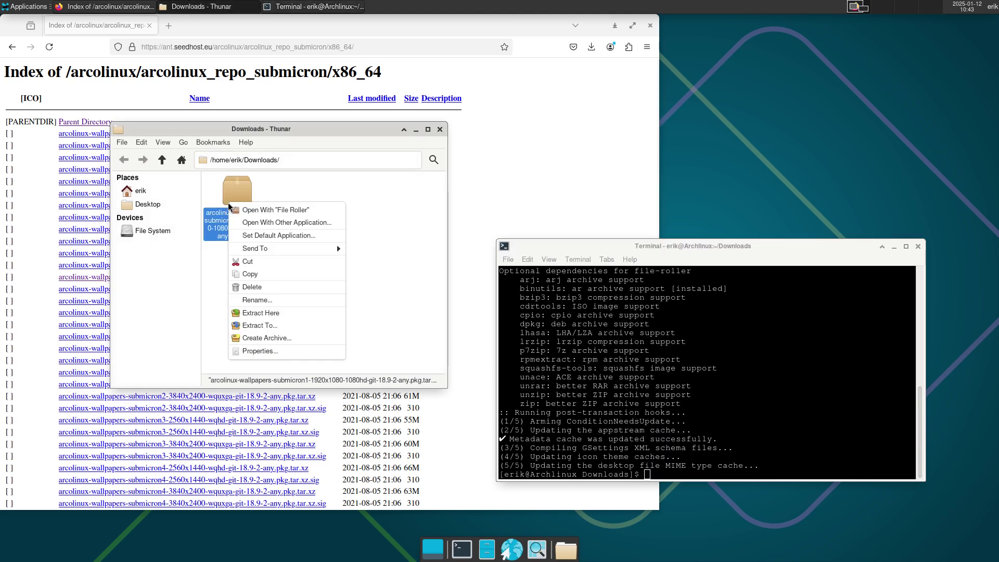
{"action": "left_click", "coordinate": [274, 313]}
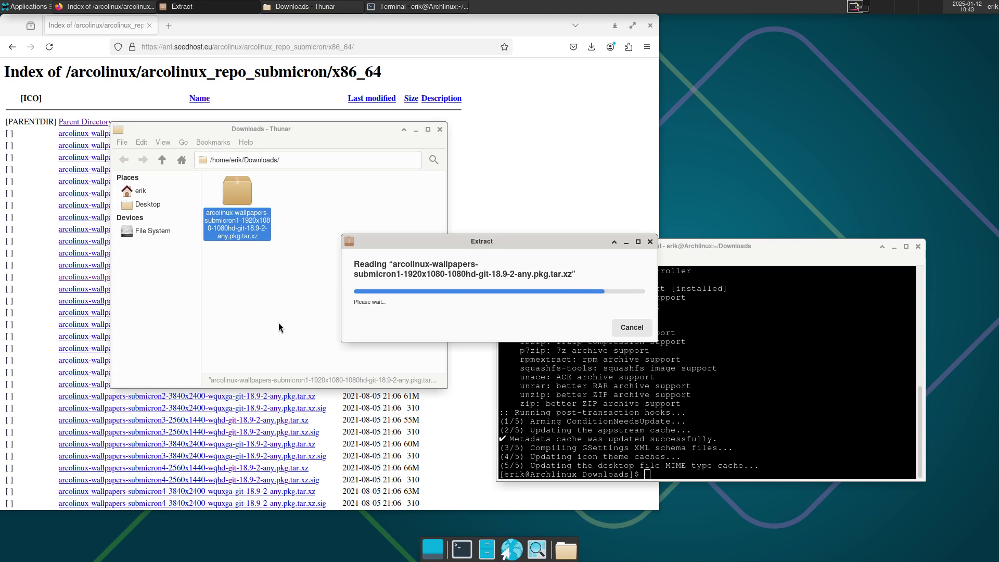
{"action": "double_click", "coordinate": [237, 192]}
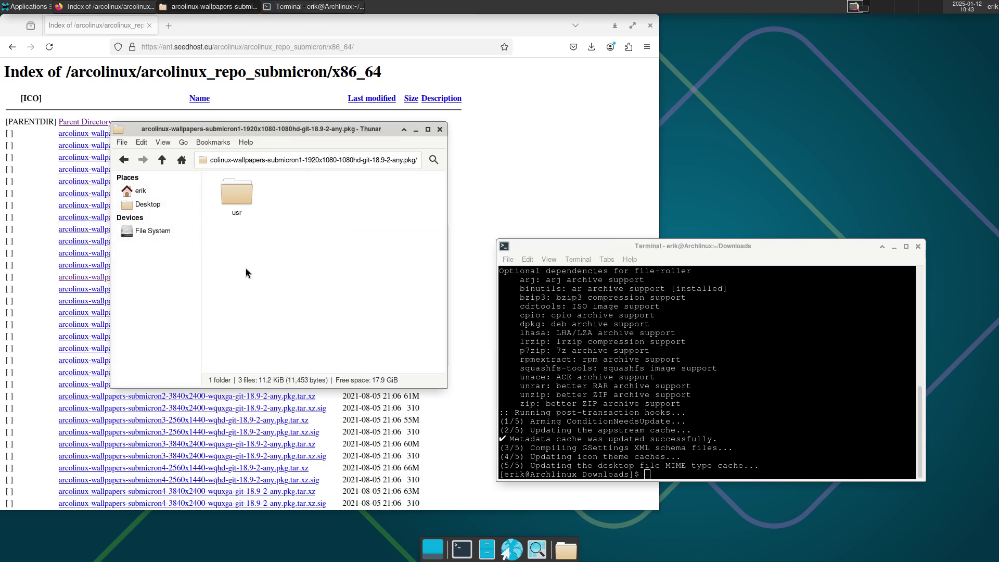
{"action": "left_click", "coordinate": [235, 204]}
{"action": "double_click", "coordinate": [236, 195]}
{"action": "left_click", "coordinate": [243, 196]}
{"action": "left_click", "coordinate": [307, 206]}
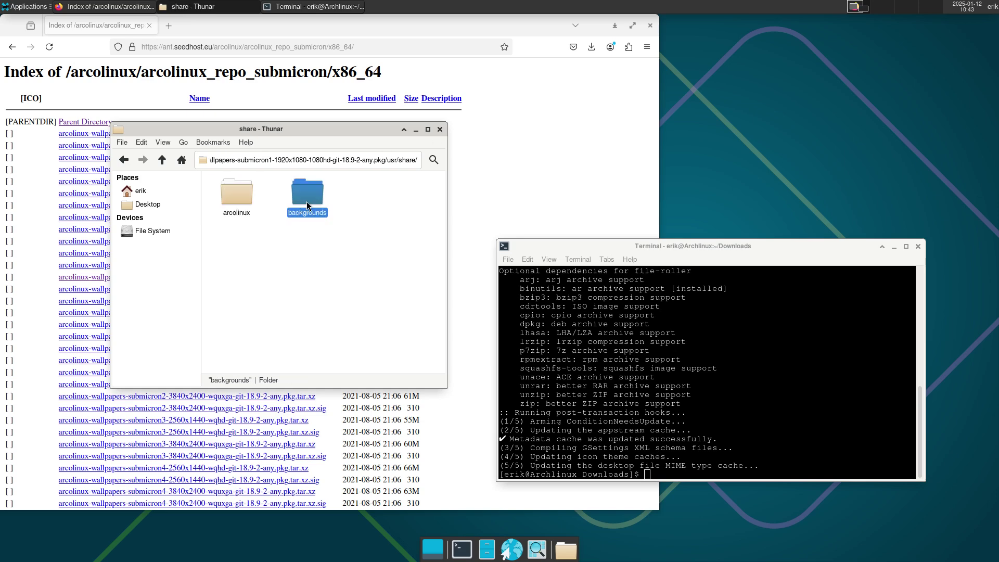
{"action": "double_click", "coordinate": [307, 205]}
Open the 1920x1080 Submicron folder and set Administered-Blood-Schema as the desktop wallpaper
{"action": "double_click", "coordinate": [238, 199]}
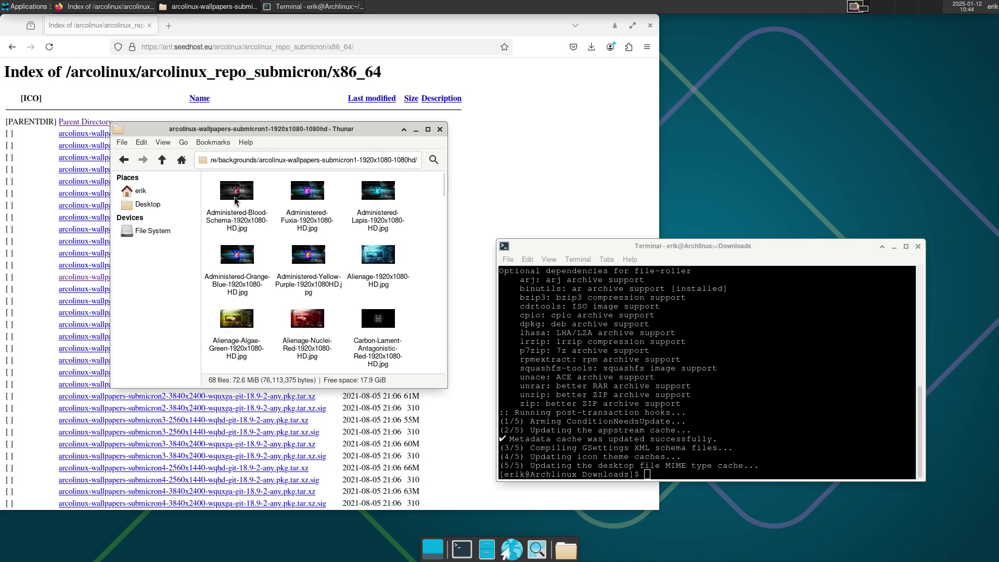
{"action": "right_click", "coordinate": [235, 199]}
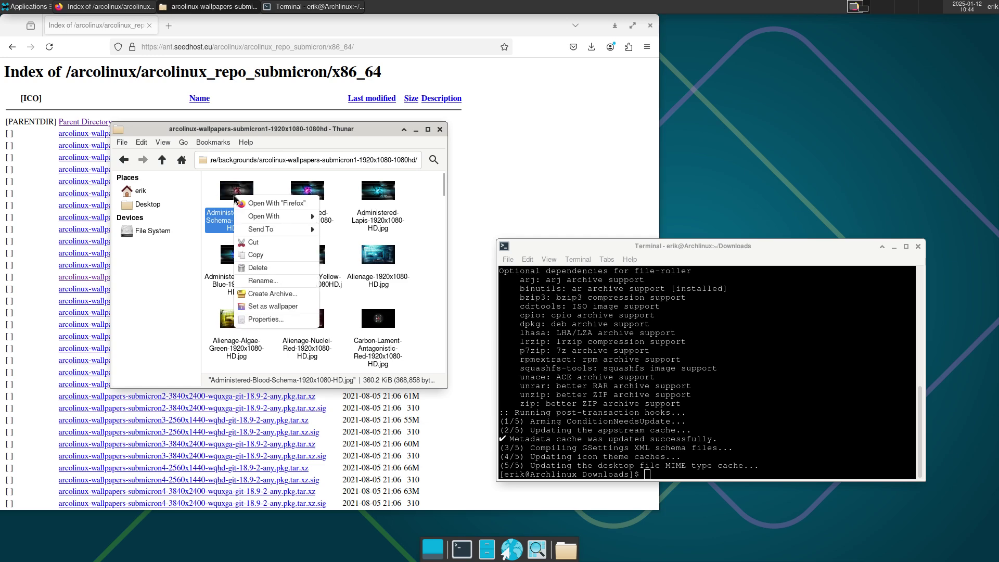
{"action": "left_click", "coordinate": [272, 306]}
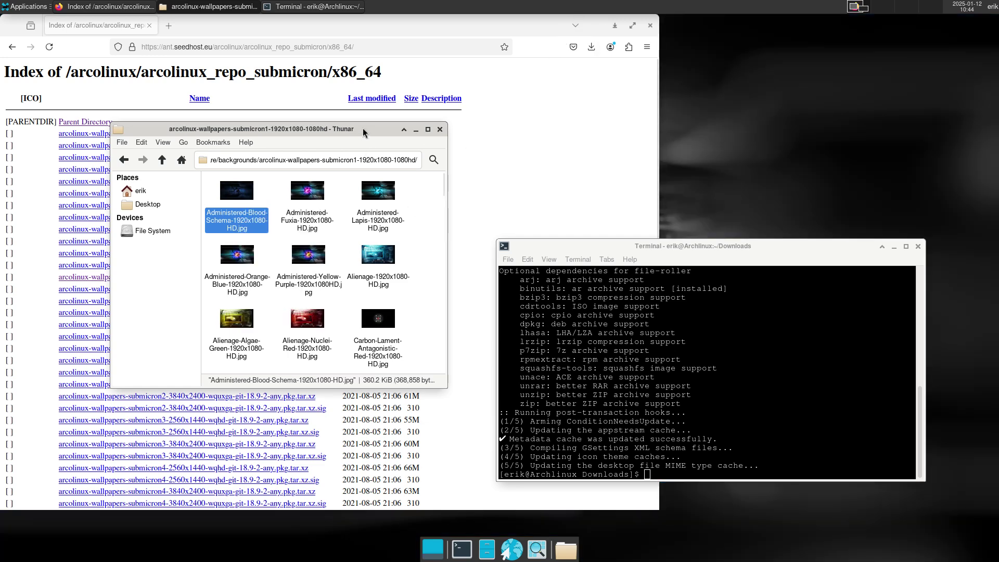
Close Firefox and the terminal, moving Thunar to the lower left
{"action": "left_click_drag", "start_coordinate": [364, 131], "coordinate": [946, 52]}
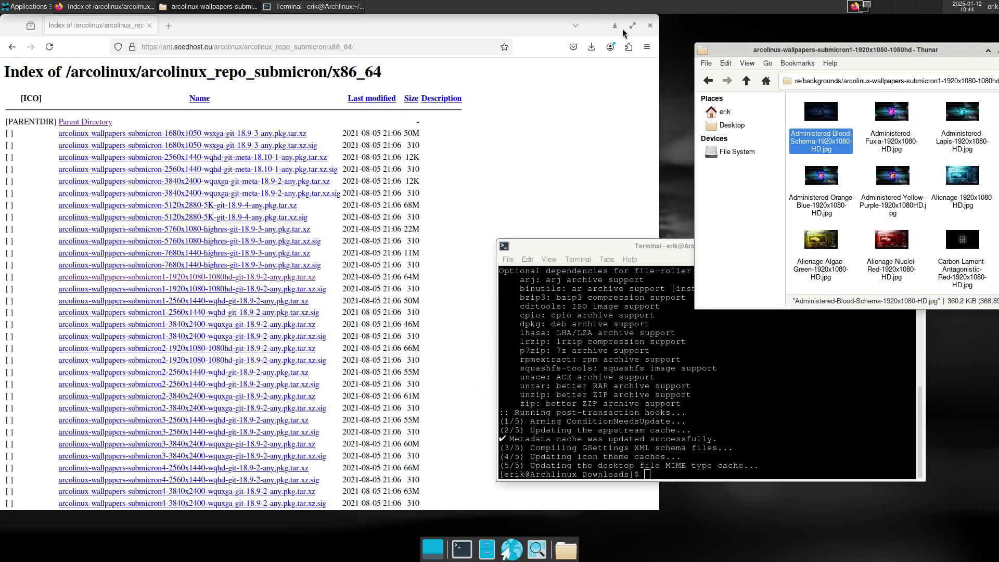
{"action": "left_click", "coordinate": [650, 25]}
{"action": "mouse_move", "coordinate": [671, 246]}
{"action": "left_mouse_down"}
{"action": "mouse_move", "coordinate": [349, 195]}
{"action": "mouse_move", "coordinate": [239, 207]}
{"action": "left_mouse_up"}
{"action": "left_click", "coordinate": [515, 204]}
{"action": "mouse_move", "coordinate": [901, 51]}
{"action": "left_mouse_down"}
{"action": "mouse_move", "coordinate": [209, 250]}
{"action": "mouse_move", "coordinate": [208, 196]}
{"action": "left_mouse_up"}
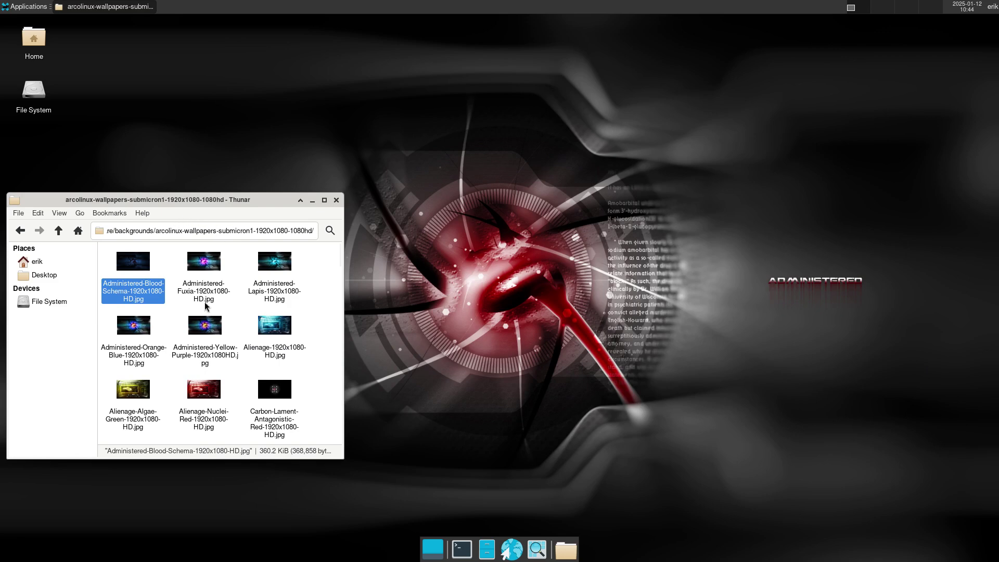
Set Administered-Fuxia, Administered-Yellow-Purple, then Alienage-Nuclei-Red as the wallpaper
{"action": "left_click", "coordinate": [205, 273]}
{"action": "right_click", "coordinate": [215, 269]}
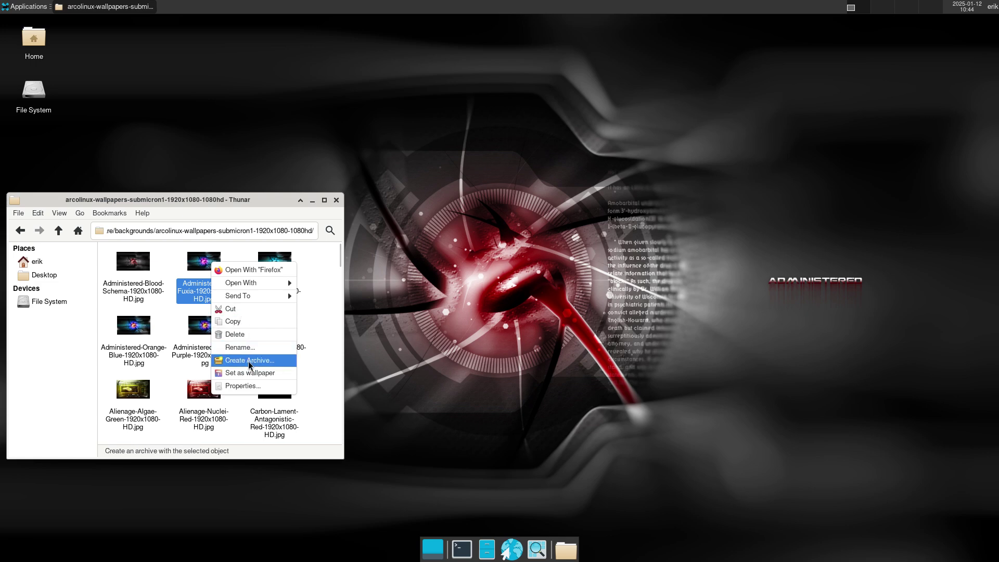
{"action": "left_click", "coordinate": [250, 374]}
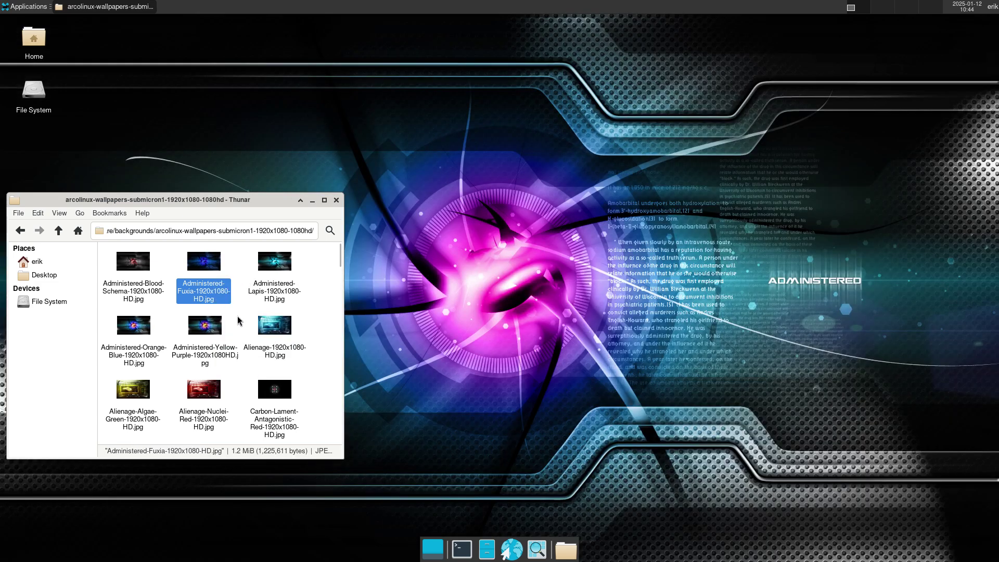
{"action": "right_click", "coordinate": [205, 328]}
{"action": "left_click", "coordinate": [242, 446]}
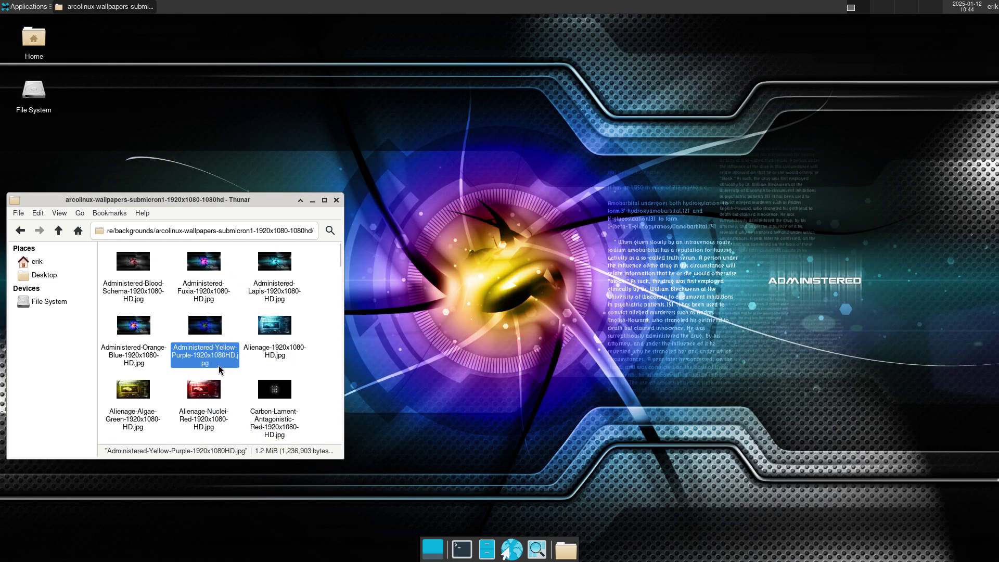
{"action": "right_click", "coordinate": [203, 390]}
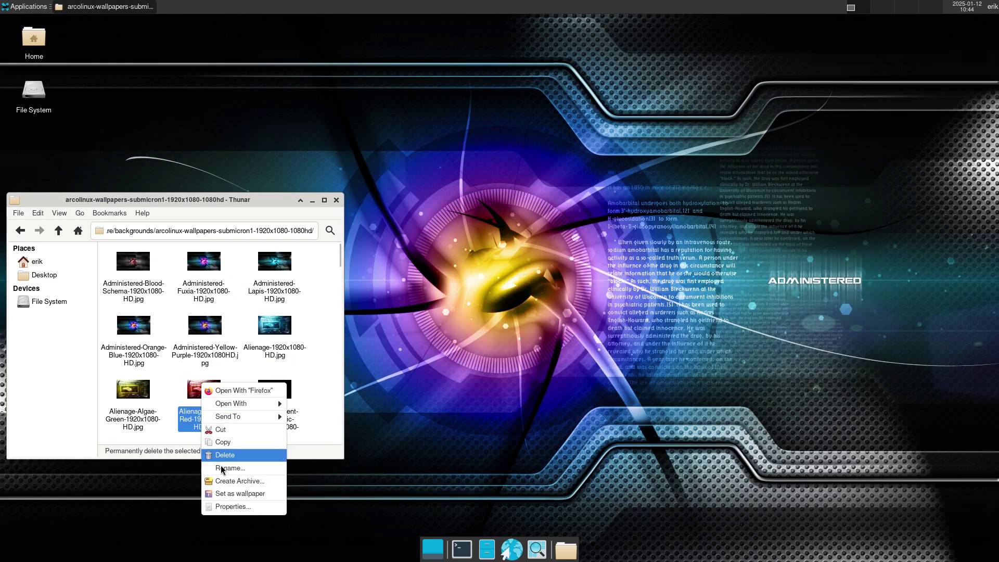
{"action": "left_click", "coordinate": [239, 491]}
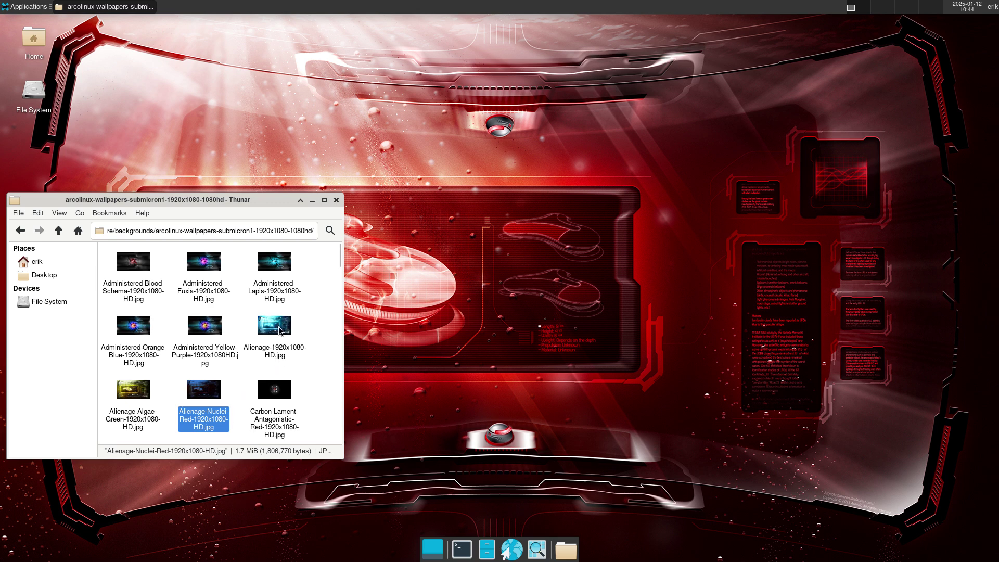
{"action": "scroll", "coordinate": [273, 377], "scroll_direction": "down", "scroll_amount": 2}
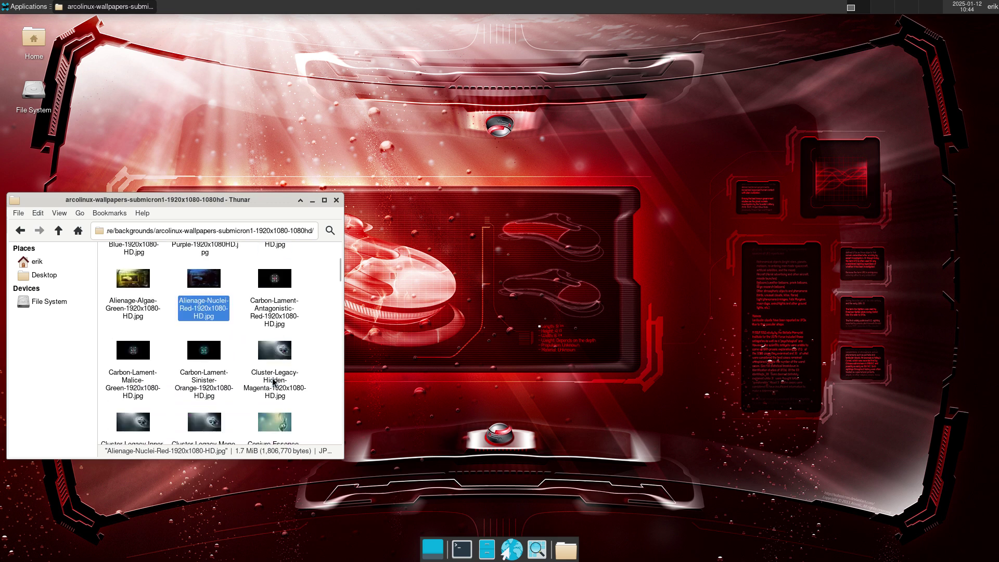
Set Carbon-Lament-Antagonistic-Red, Cluster-Legacy-Hidden-Magenta, then Conjure-Essence-Green as the wallpaper
{"action": "right_click", "coordinate": [273, 283]}
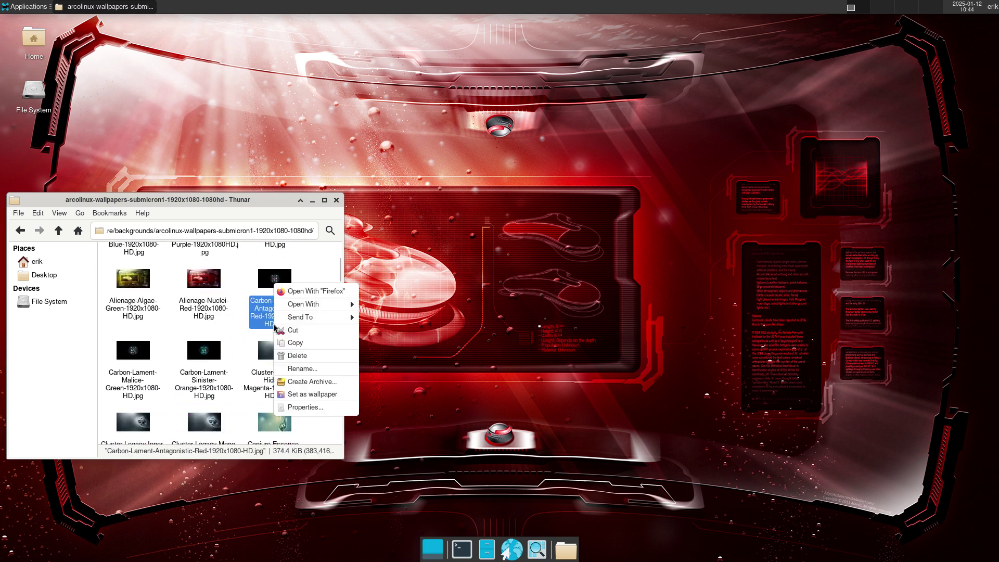
{"action": "left_click", "coordinate": [317, 395]}
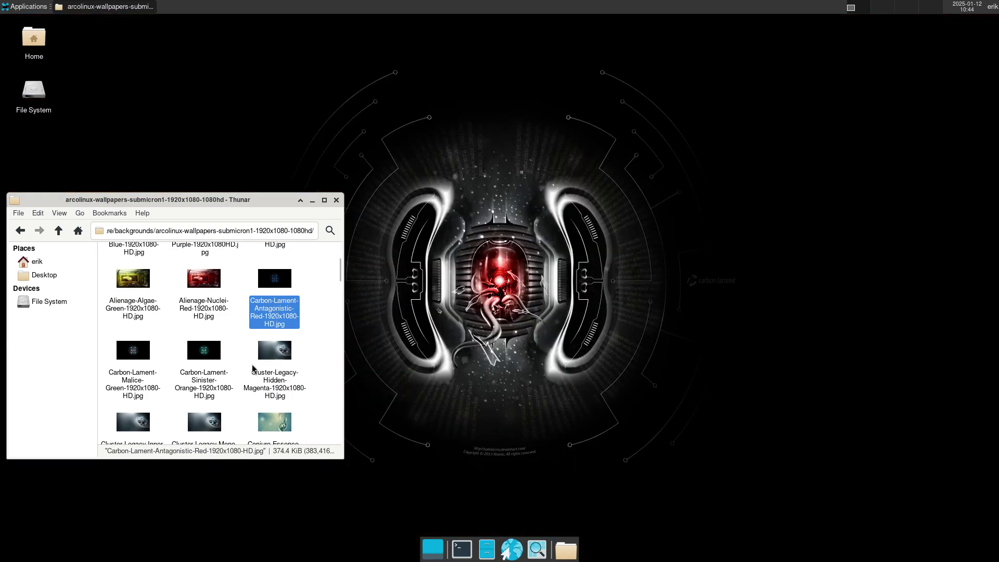
{"action": "left_click_drag", "start_coordinate": [274, 352], "coordinate": [263, 374]}
{"action": "left_click", "coordinate": [285, 416]}
{"action": "right_click", "coordinate": [275, 353]}
{"action": "left_click", "coordinate": [318, 460]}
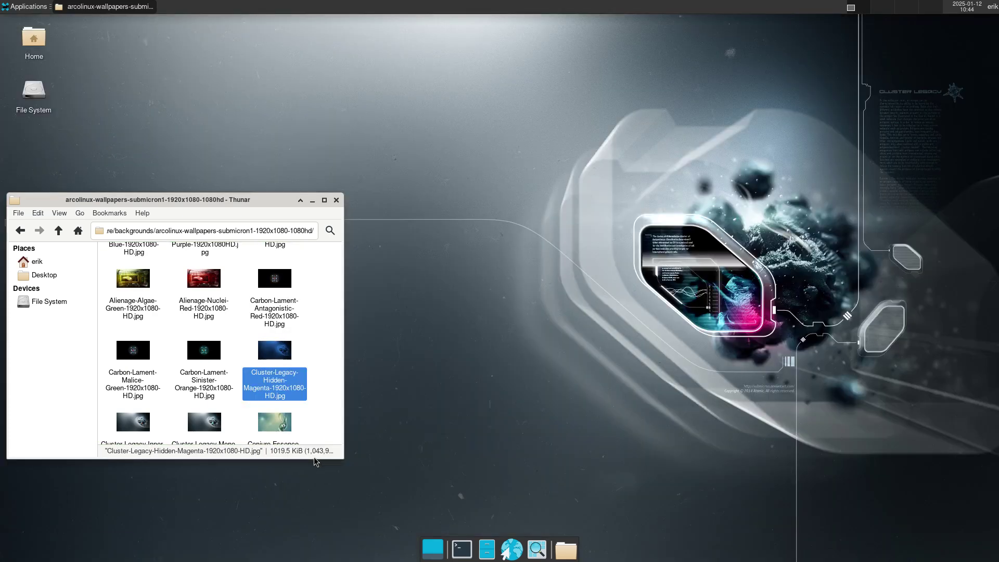
{"action": "scroll", "coordinate": [297, 429], "scroll_direction": "down", "scroll_amount": 1}
{"action": "left_click", "coordinate": [274, 401]}
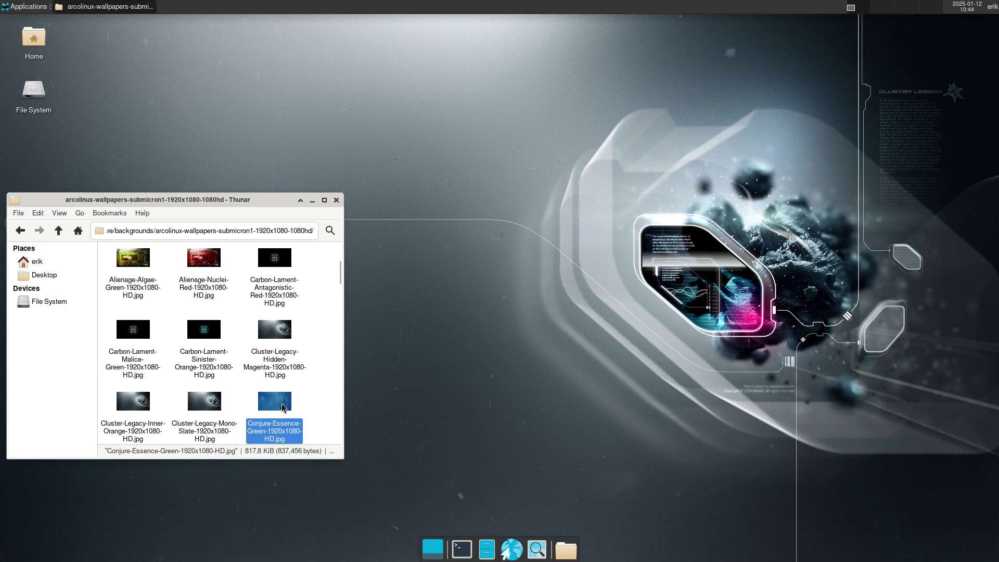
{"action": "right_click", "coordinate": [283, 406]}
{"action": "left_click", "coordinate": [328, 522]}
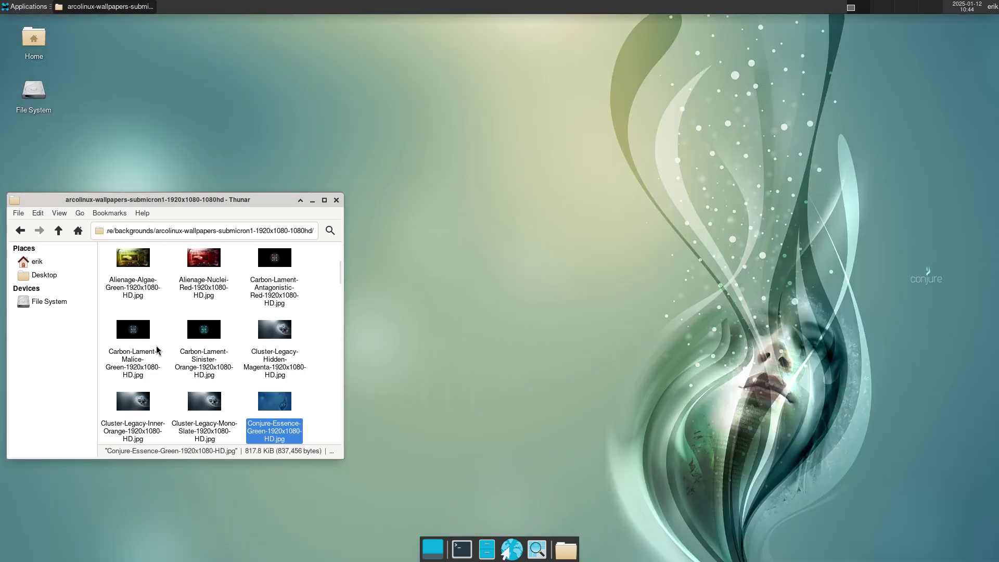
{"action": "scroll", "coordinate": [149, 351], "scroll_direction": "down", "scroll_amount": 1}
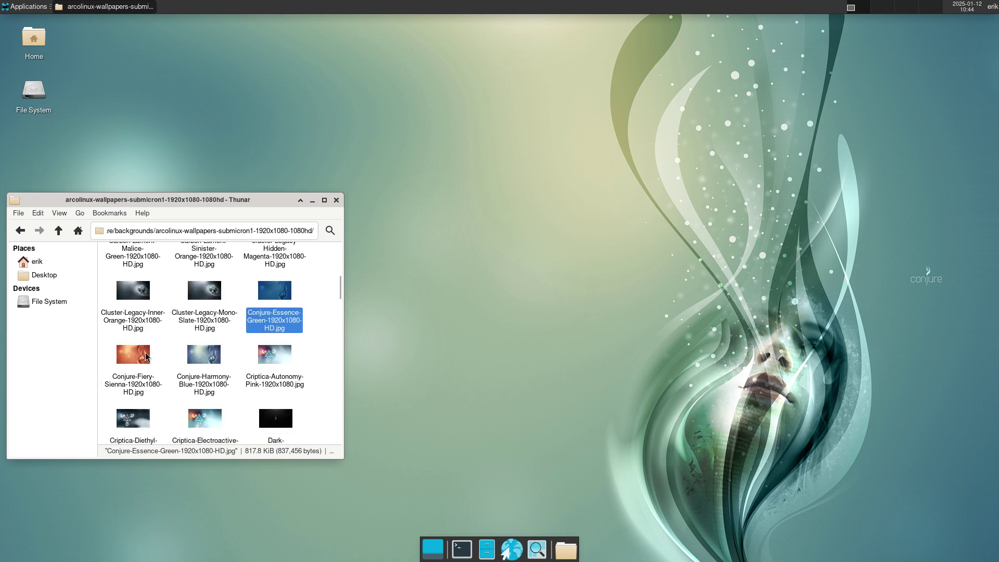
Set Conjure-Fiery-Sienna, then Criptica-Electroactive-Orange as wallpaper, and close Thunar
{"action": "right_click", "coordinate": [145, 355]}
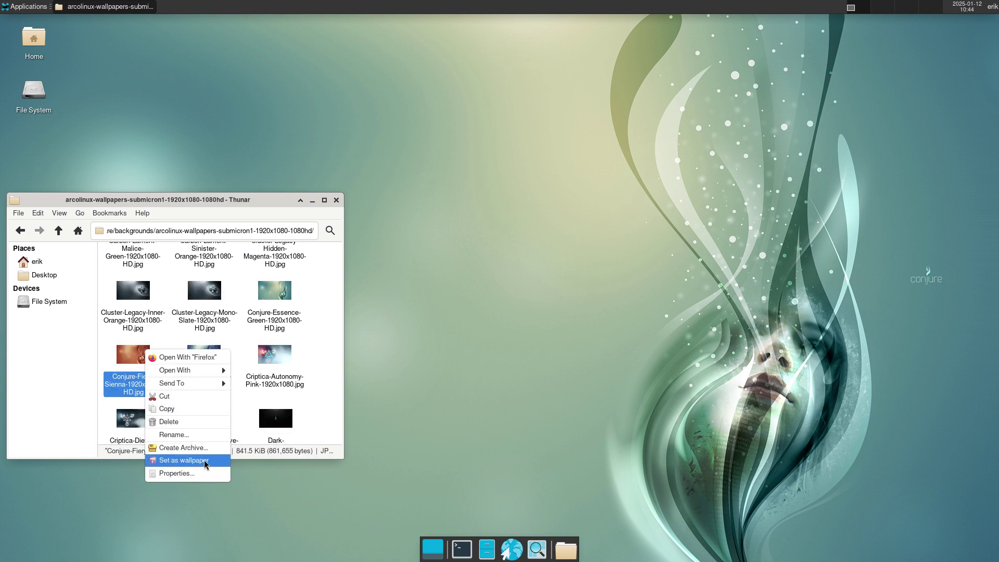
{"action": "left_click", "coordinate": [199, 460]}
{"action": "scroll", "coordinate": [313, 340], "scroll_direction": "down", "scroll_amount": 1}
{"action": "right_click", "coordinate": [205, 343]}
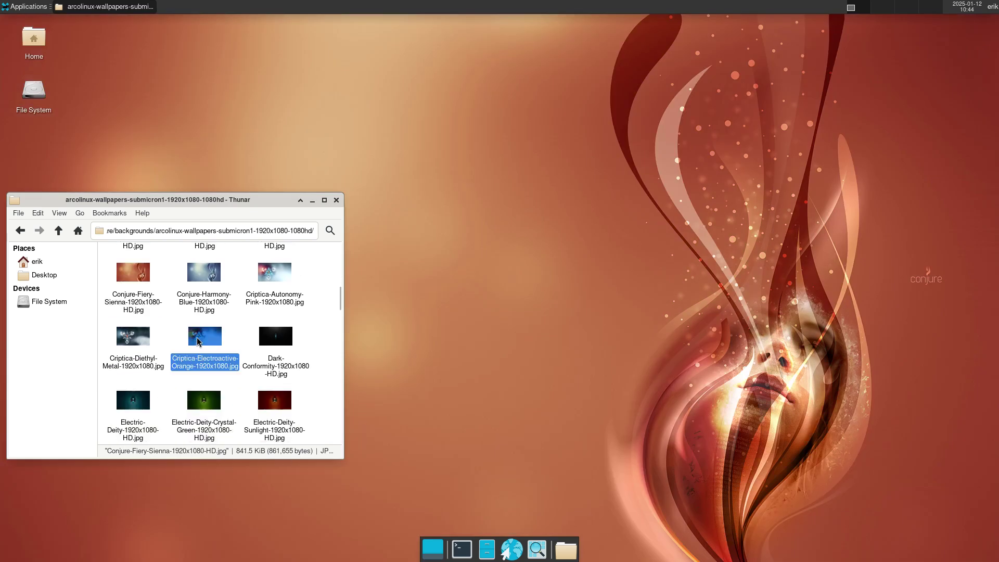
{"action": "left_click", "coordinate": [240, 450]}
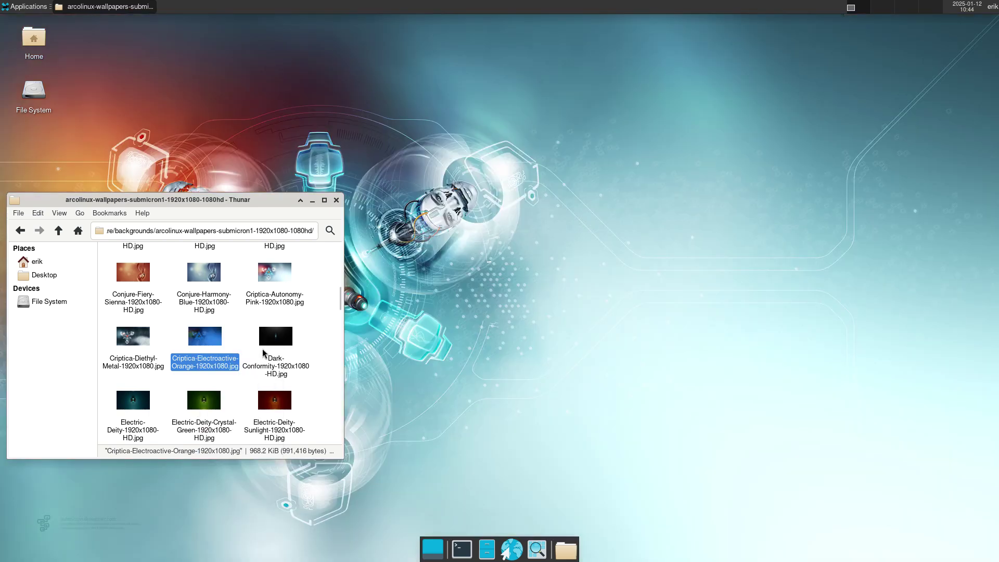
{"action": "mouse_move", "coordinate": [260, 200]}
{"action": "left_mouse_down"}
{"action": "mouse_move", "coordinate": [785, 108]}
{"action": "mouse_move", "coordinate": [866, 64]}
{"action": "left_mouse_up"}
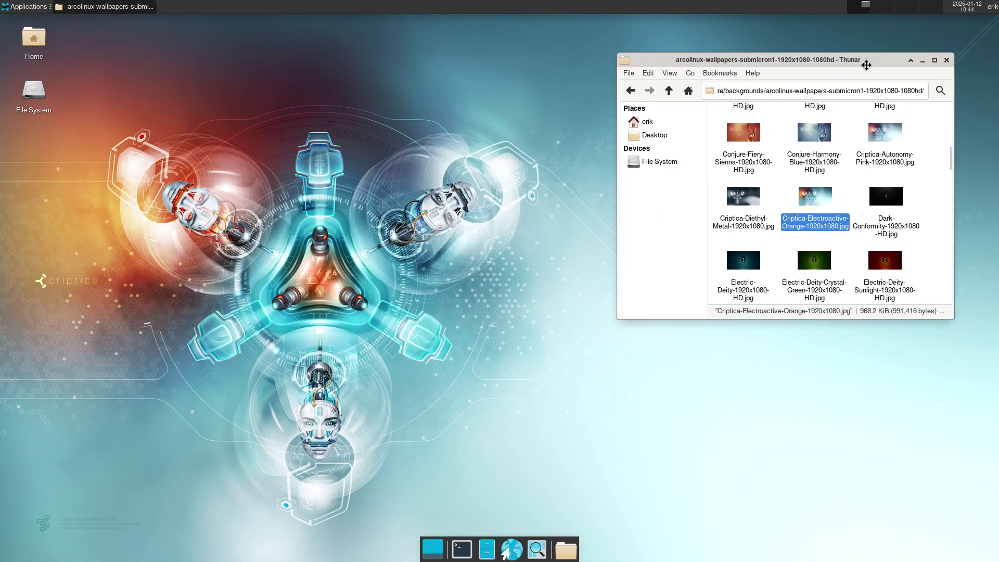
{"action": "left_click", "coordinate": [946, 60]}
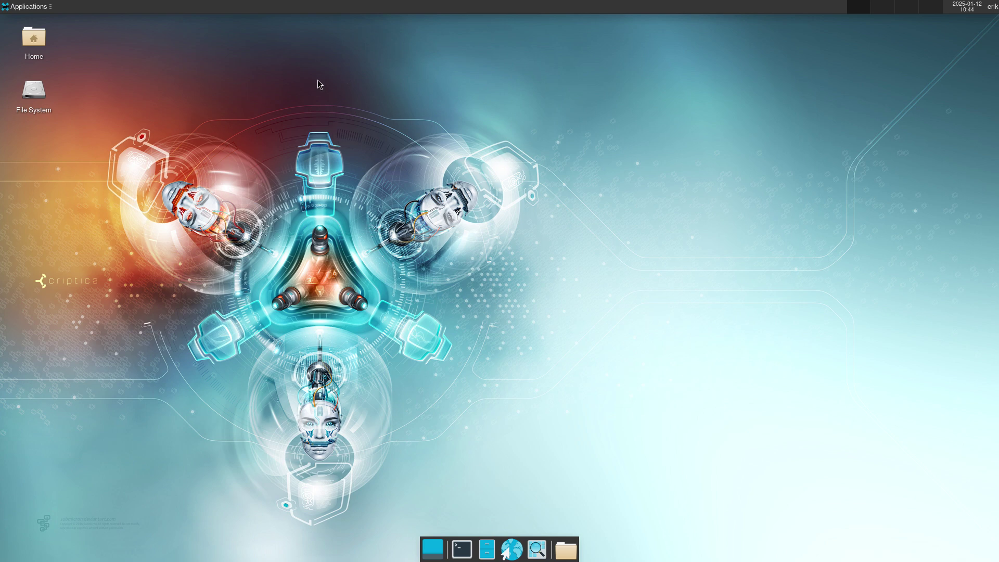
In a new terminal, run sudo pacman -S surfn-icons-git with password and confirmation
{"action": "left_click", "coordinate": [462, 548]}
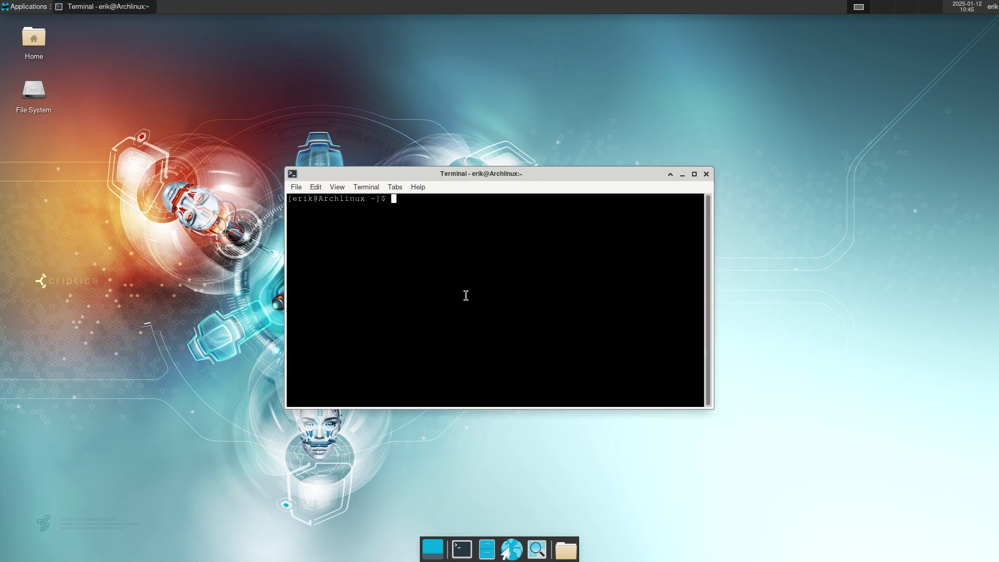
{"action": "type", "text": "sudo pacman"}
{"action": "key", "text": "Tab"}
{"action": "key", "text": "Tab"}
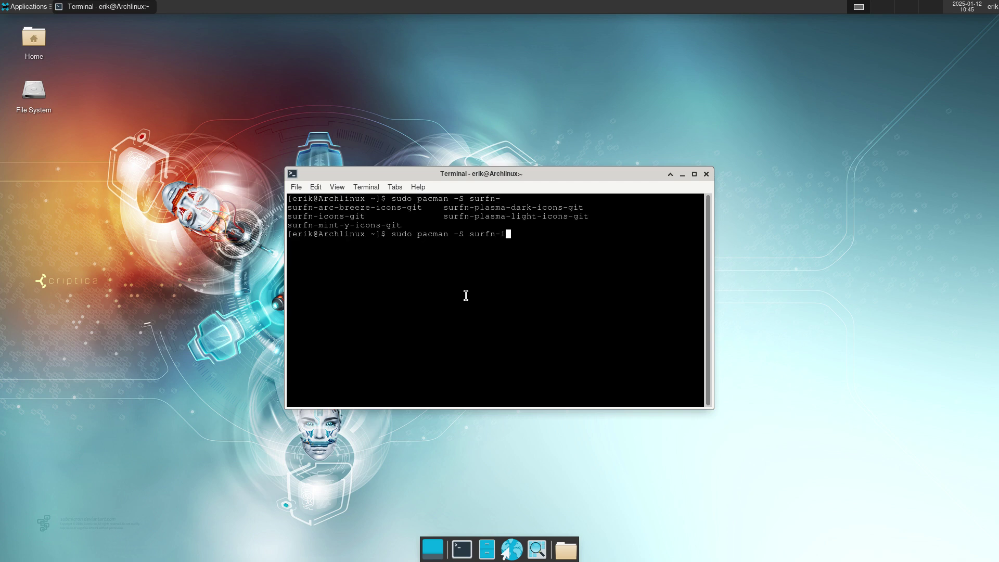
{"action": "key", "text": "Tab"}
{"action": "key", "text": "Return"}
{"action": "type", "text": "<password>"}
{"action": "key", "text": "Return"}
{"action": "key", "text": "Return"}
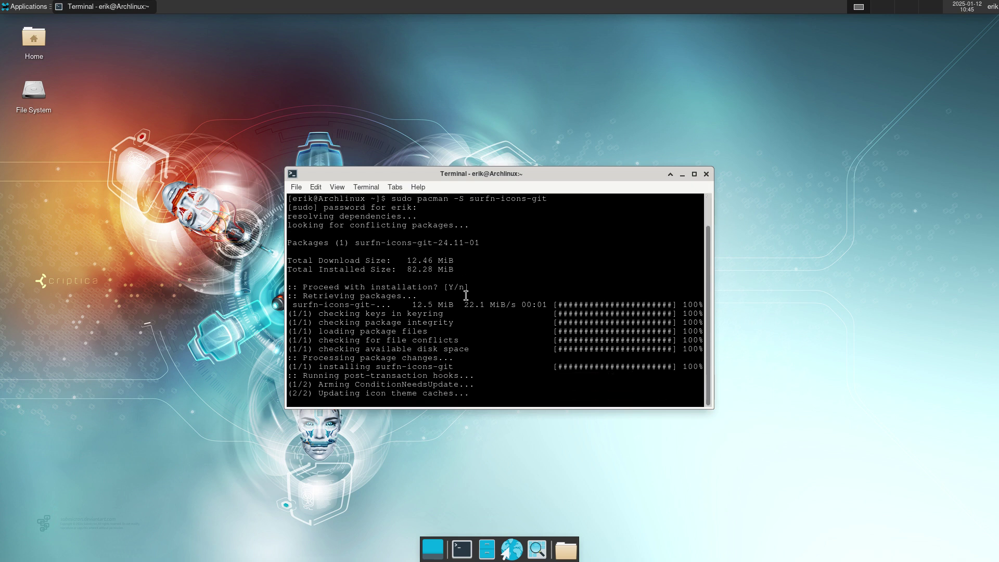
{"action": "type", "text": "aru"}
{"action": "key", "text": "BackSpace"}
{"action": "type", "text": "sudo pacman -"}
{"action": "type", "text": "S arcol"}
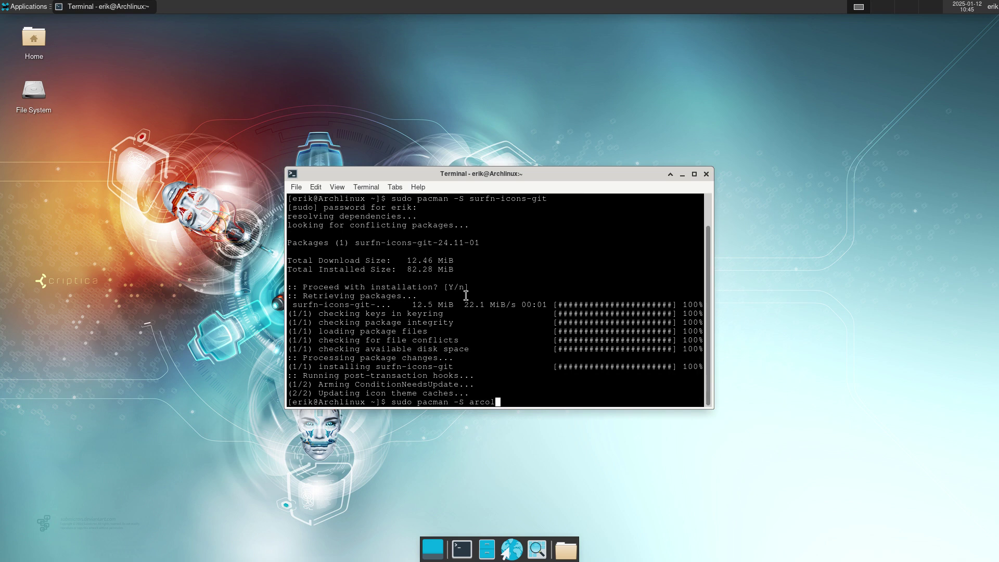
{"action": "type", "text": "inux-arc"}
Enlarge the terminal and tab-complete to list the available arcolinux-arc packages
{"action": "key", "text": "Tab"}
{"action": "key", "text": "Tab"}
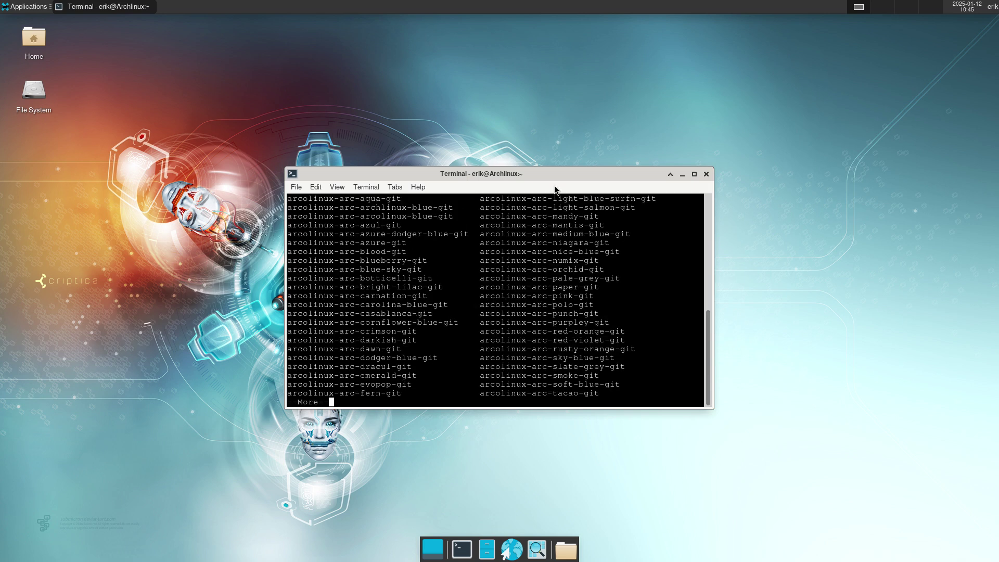
{"action": "left_click_drag", "start_coordinate": [510, 105], "coordinate": [480, 62]}
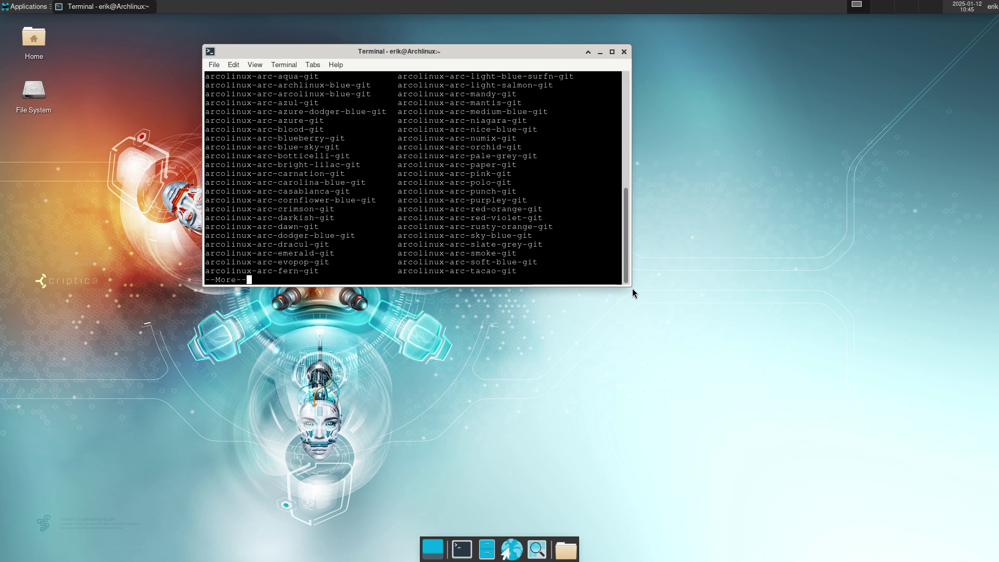
{"action": "left_click_drag", "start_coordinate": [627, 281], "coordinate": [773, 400]}
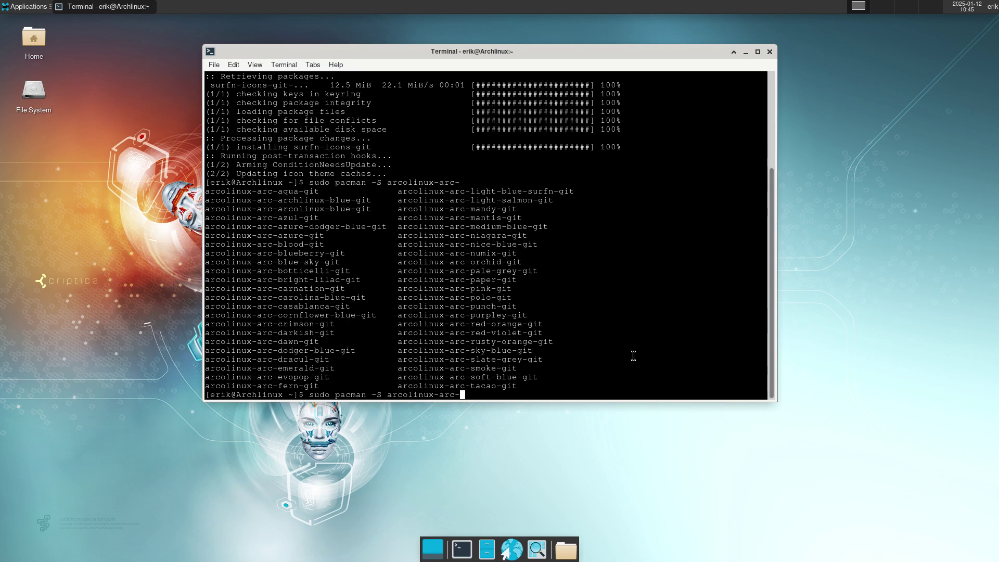
{"action": "key", "text": "Tab"}
{"action": "key", "text": "Tab"}
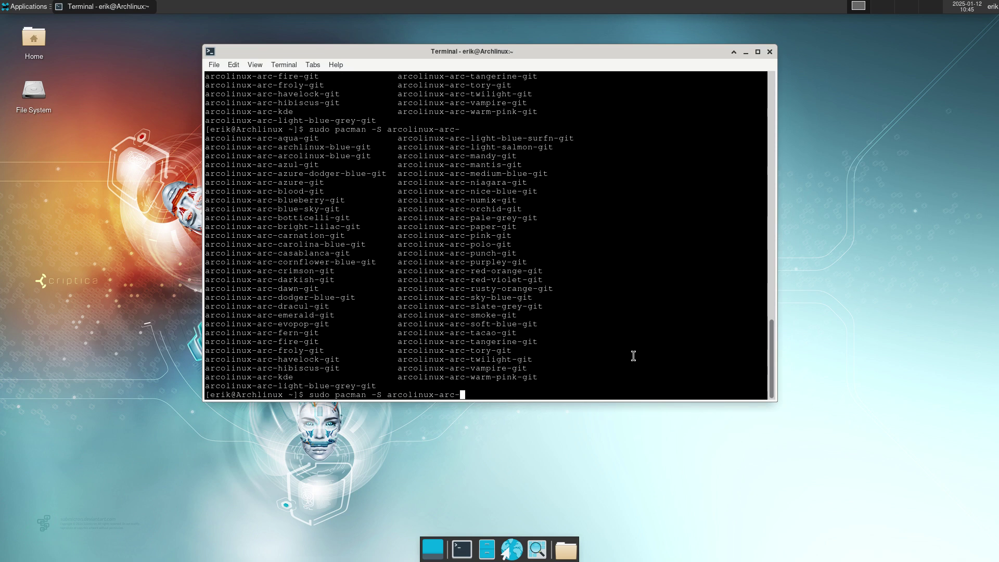
{"action": "left_click_drag", "start_coordinate": [529, 378], "coordinate": [187, 137]}
{"action": "left_click", "coordinate": [648, 254]}
{"action": "key", "text": "BackSpace"}
{"action": "key", "text": "BackSpace"}
{"action": "key", "text": "BackSpace"}
{"action": "key", "text": "BackSpace"}
{"action": "key", "text": "BackSpace"}
{"action": "key", "text": "BackSpace"}
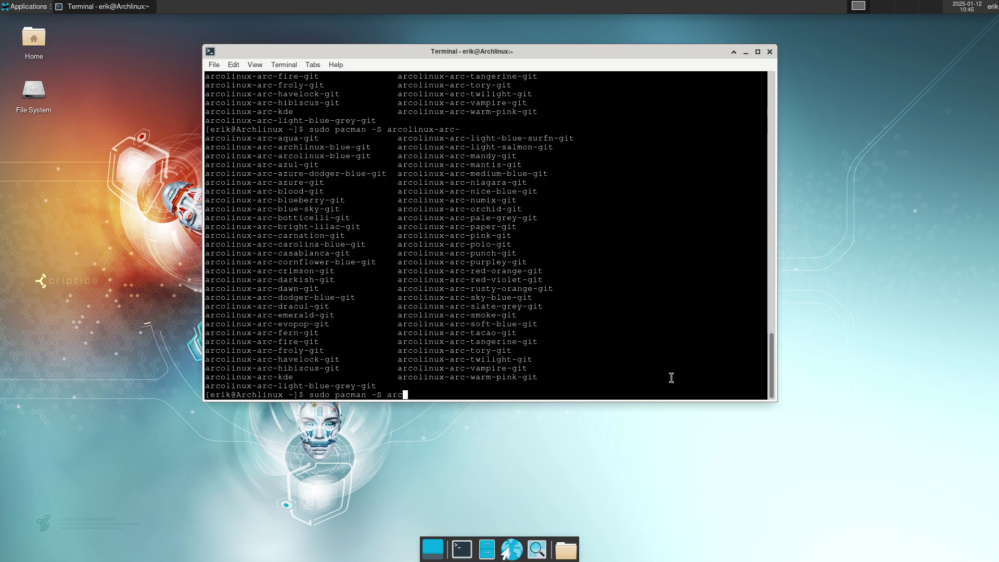
{"action": "type", "text": "-gtk-theme"}
Install arc-gtk-theme and noto-fonts with sudo pacman -S, confirming each
{"action": "key", "text": "Return"}
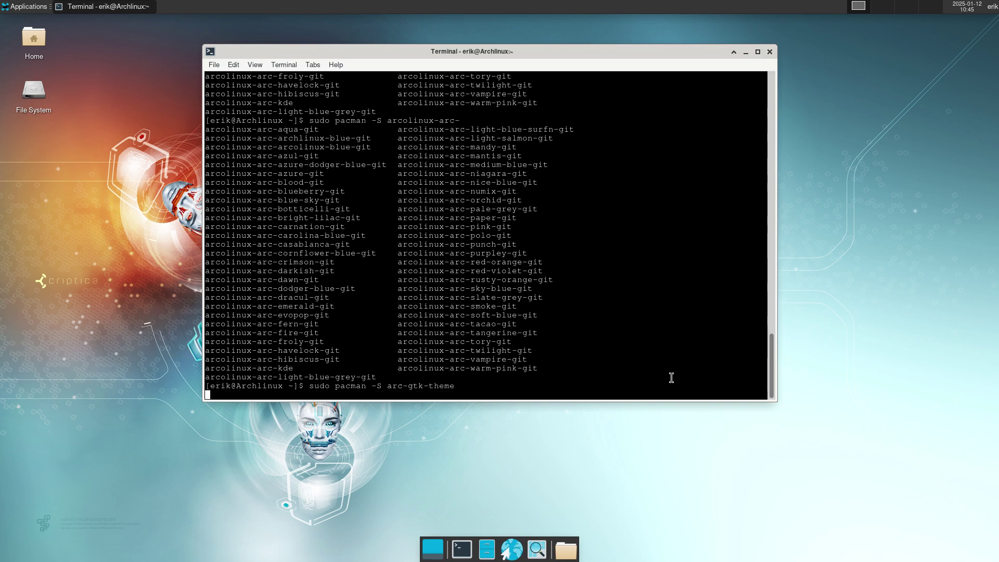
{"action": "key", "text": "Return"}
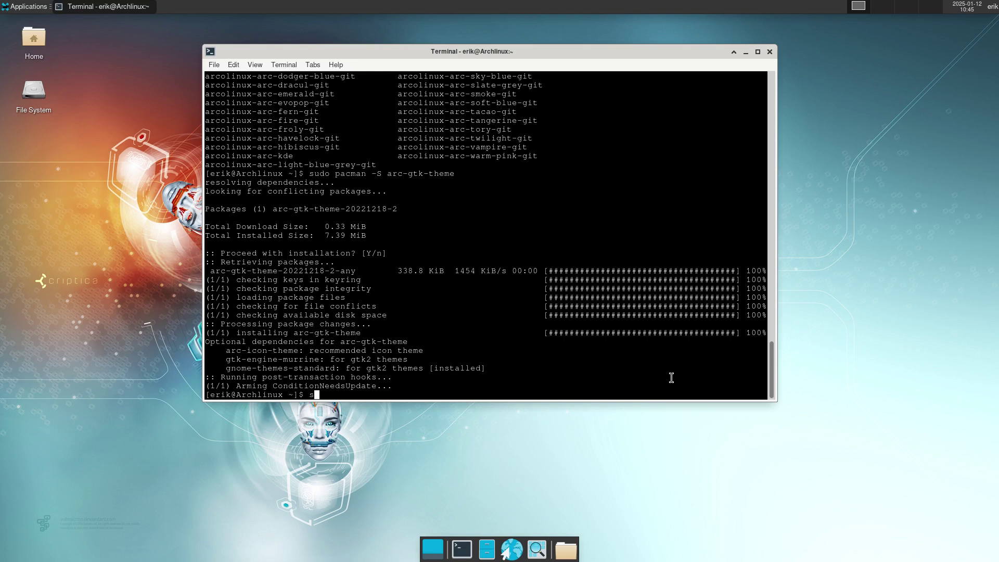
{"action": "type", "text": "udo pacman -S "}
{"action": "type", "text": "noto-fonts"}
{"action": "key", "text": "Return"}
{"action": "key", "text": "Return"}
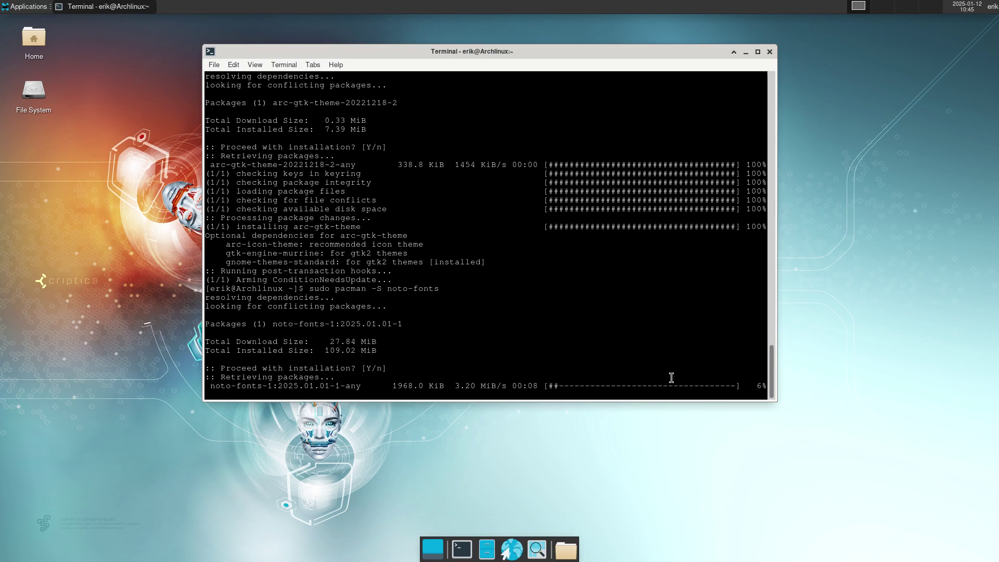
{"action": "type", "text": "exit"}
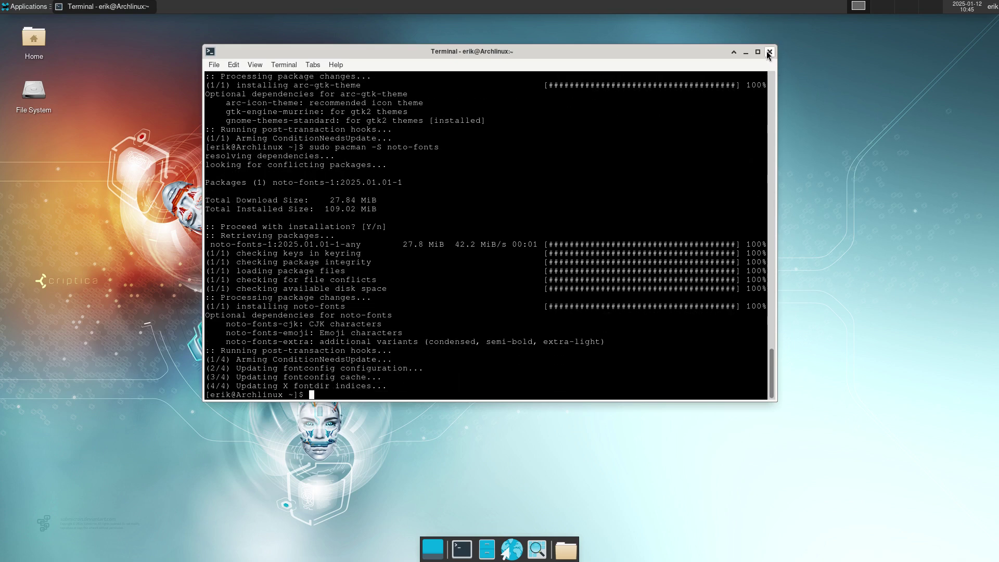
Close the terminal, then set Appearance to Arc-Dark style and Surfn Papirus Casablanca icons
{"action": "key", "text": "Return"}
{"action": "left_click", "coordinate": [28, 7]}
{"action": "mouse_move", "coordinate": [26, 86]}
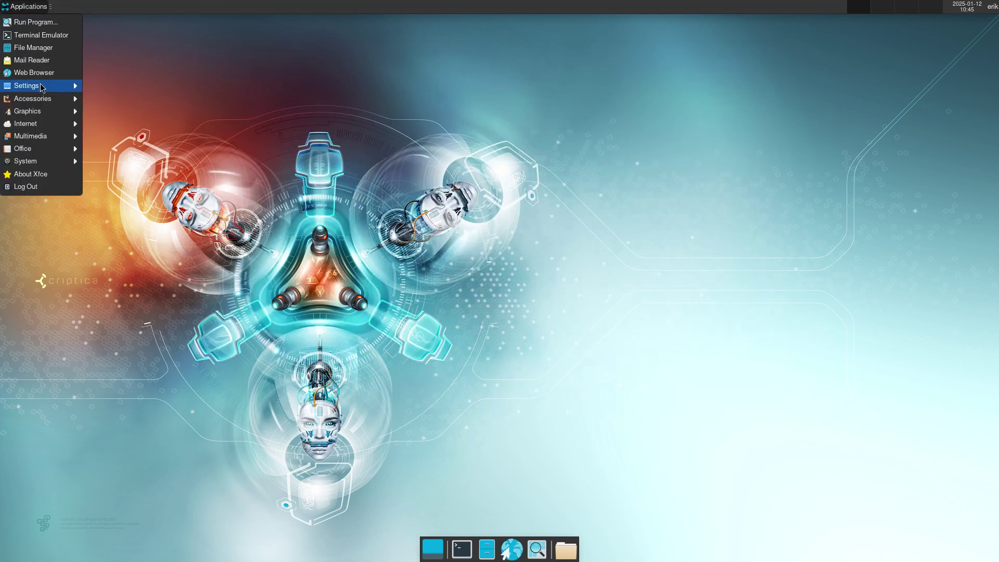
{"action": "left_click", "coordinate": [112, 92]}
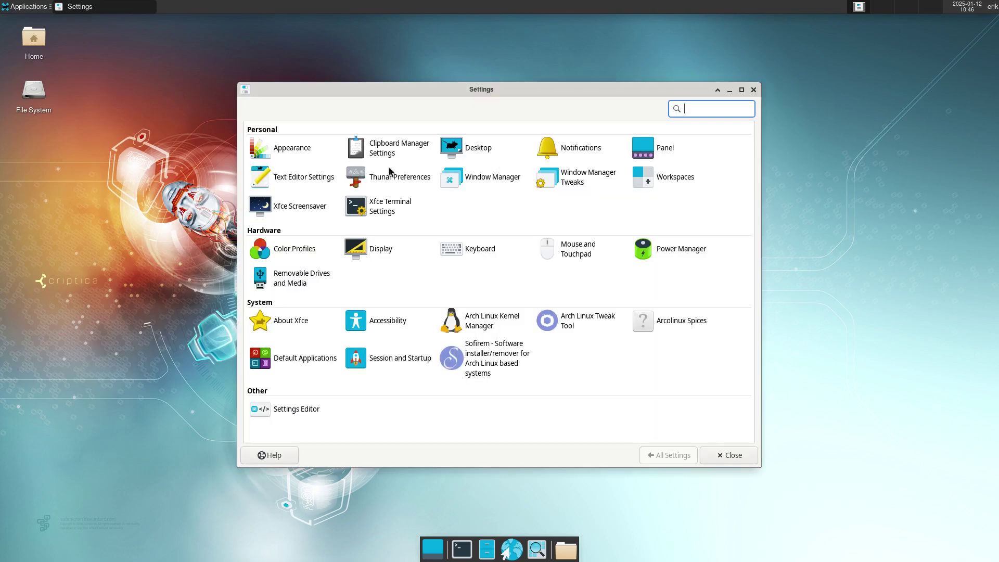
{"action": "left_click", "coordinate": [292, 147]}
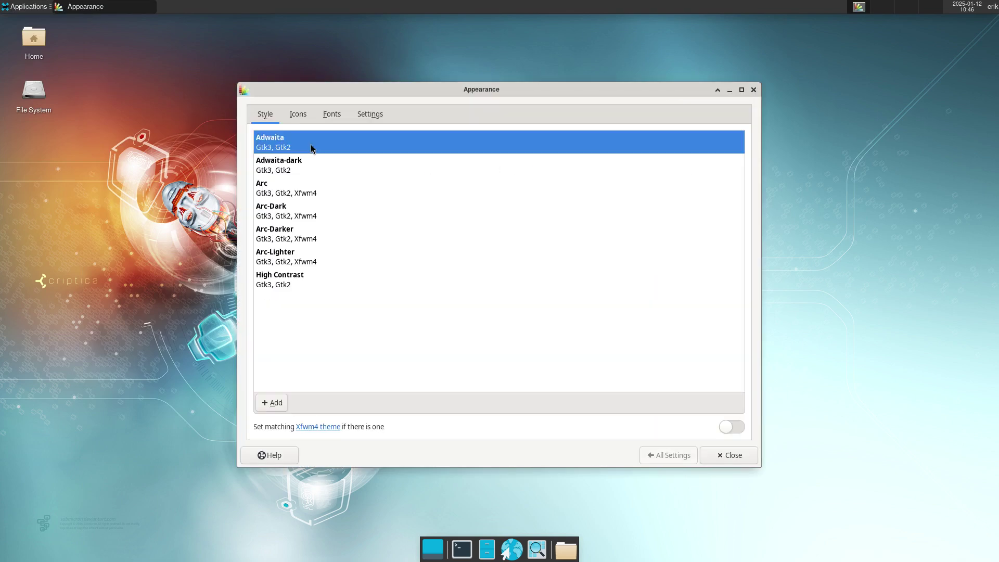
{"action": "left_click", "coordinate": [303, 214]}
{"action": "left_click", "coordinate": [287, 111]}
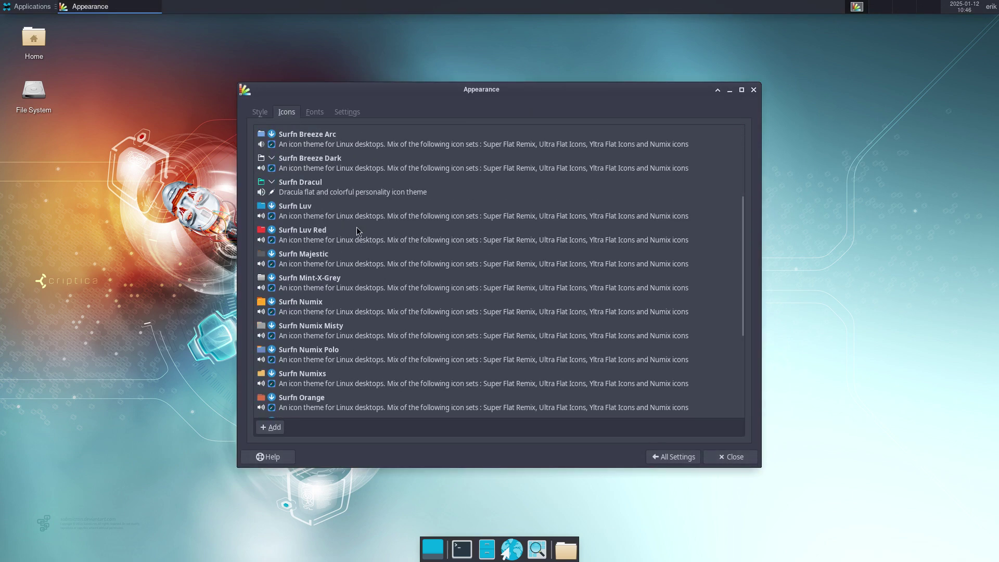
{"action": "scroll", "coordinate": [357, 232], "scroll_direction": "down", "scroll_amount": 5}
{"action": "left_click", "coordinate": [360, 286]}
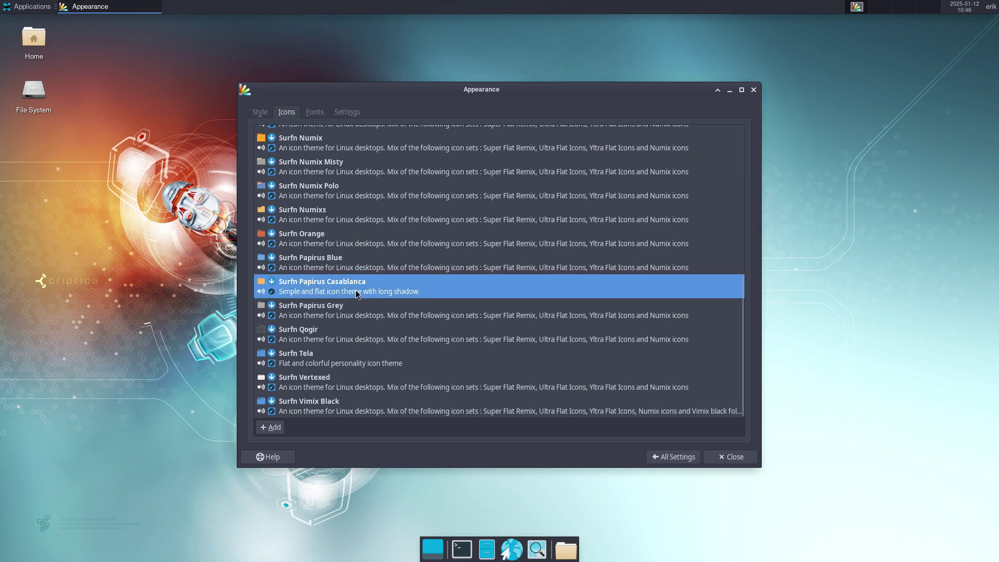
Open the Home folder from the desktop and move Thunar to the lower right
{"action": "double_click", "coordinate": [37, 39]}
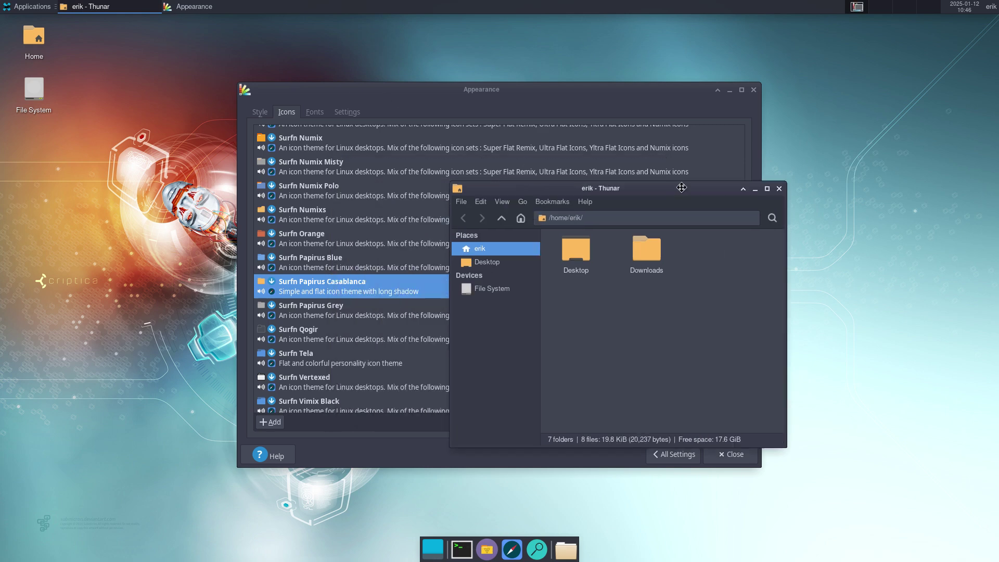
{"action": "left_click_drag", "start_coordinate": [533, 161], "coordinate": [839, 237]}
{"action": "left_click", "coordinate": [31, 6]}
{"action": "mouse_move", "coordinate": [26, 95]}
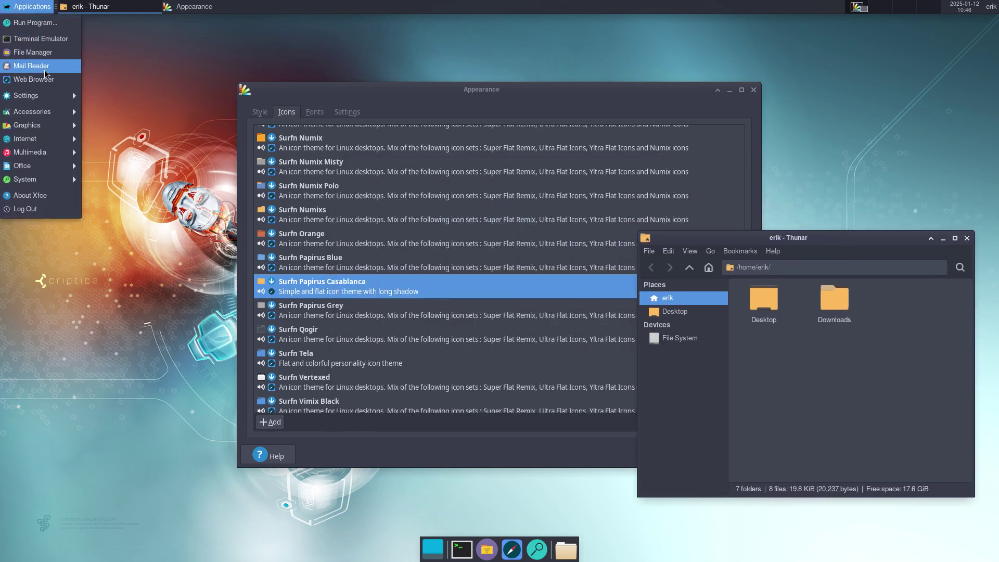
{"action": "left_click", "coordinate": [105, 95]}
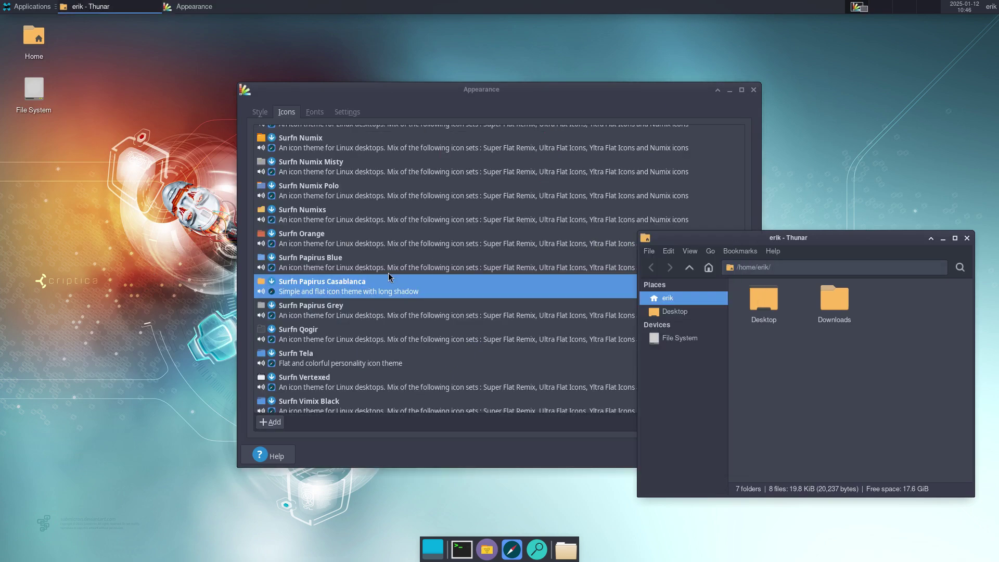
Set the default font to Noto Sans Regular at size 12
{"action": "left_click", "coordinate": [314, 112]}
{"action": "left_click", "coordinate": [523, 144]}
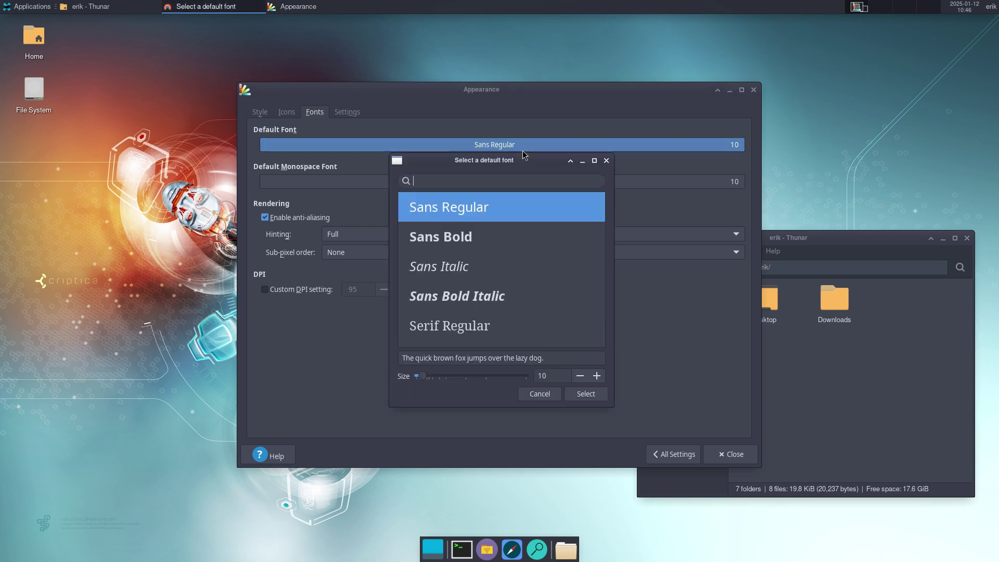
{"action": "type", "text": "notos"}
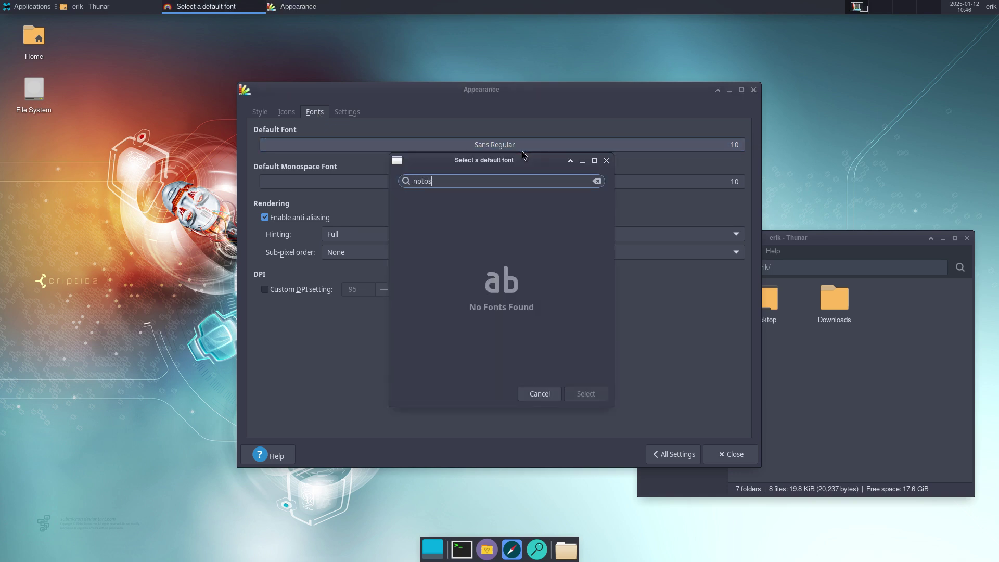
{"action": "key", "text": "BackSpace"}
{"action": "type", "text": "sans"}
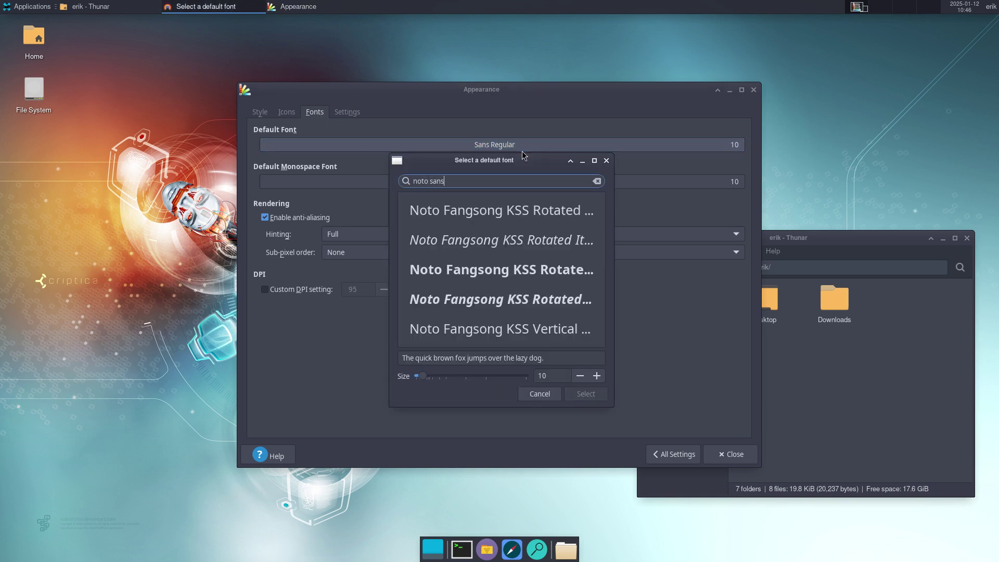
{"action": "type", "text": " regu"}
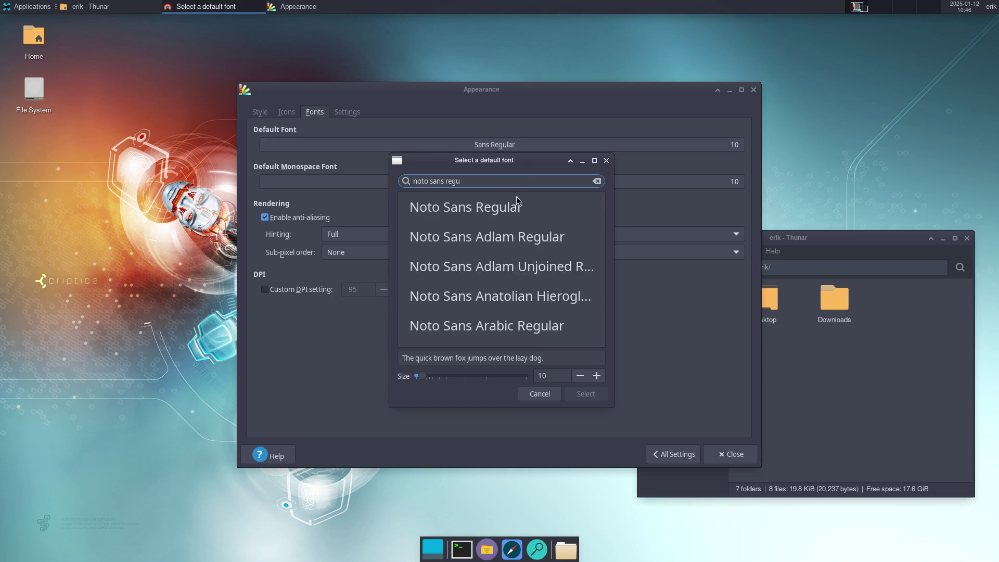
{"action": "left_click", "coordinate": [516, 207]}
{"action": "left_click", "coordinate": [597, 375]}
{"action": "left_click", "coordinate": [591, 394]}
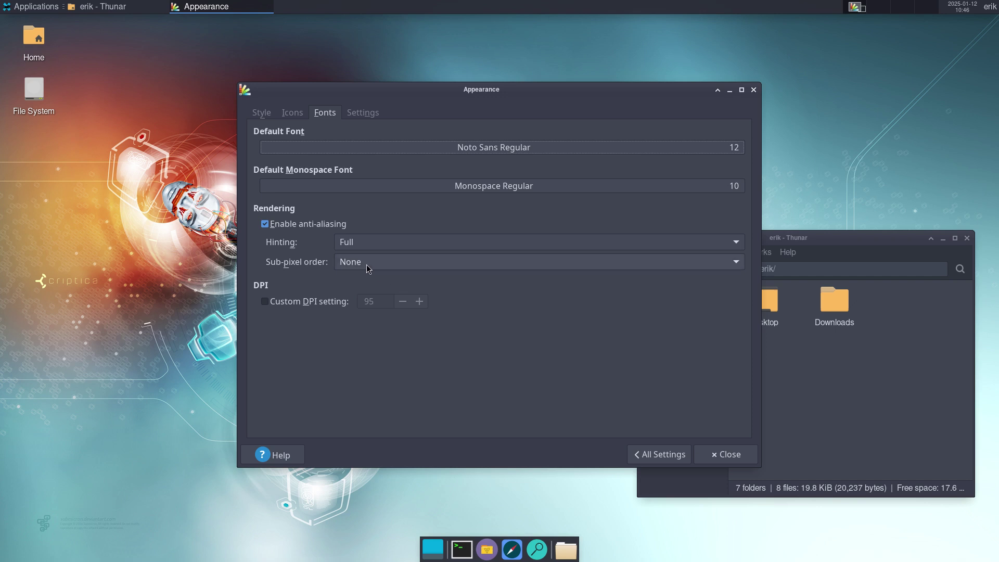
Set hinting to Medium, keep sub-pixel order None, then close Appearance settings
{"action": "left_click", "coordinate": [363, 245]}
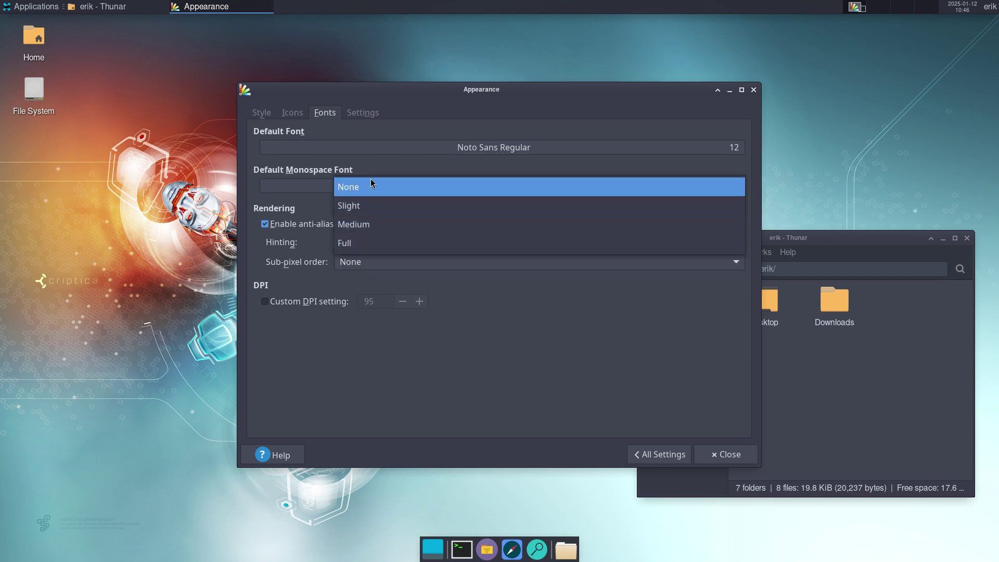
{"action": "left_click", "coordinate": [364, 226]}
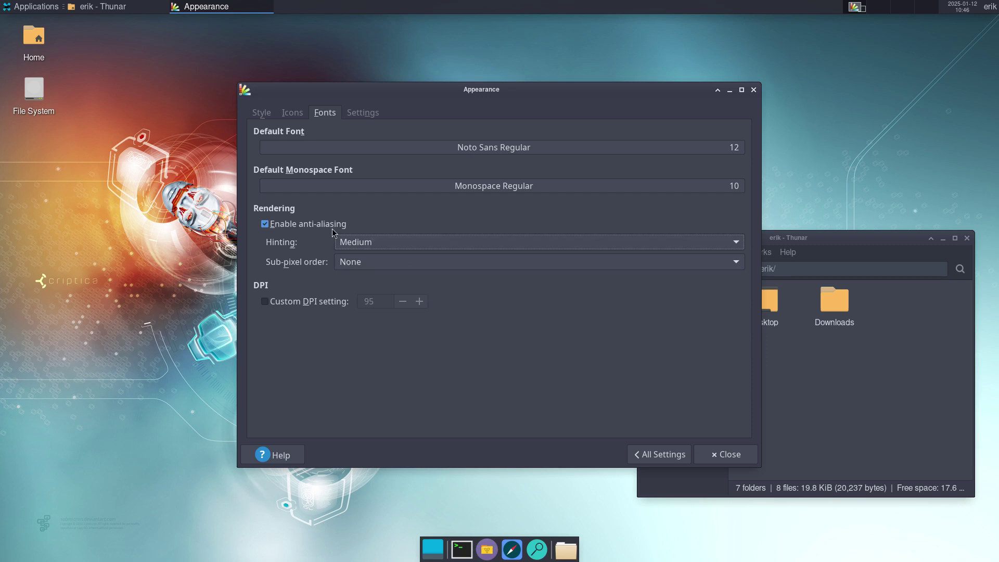
{"action": "left_click", "coordinate": [361, 260]}
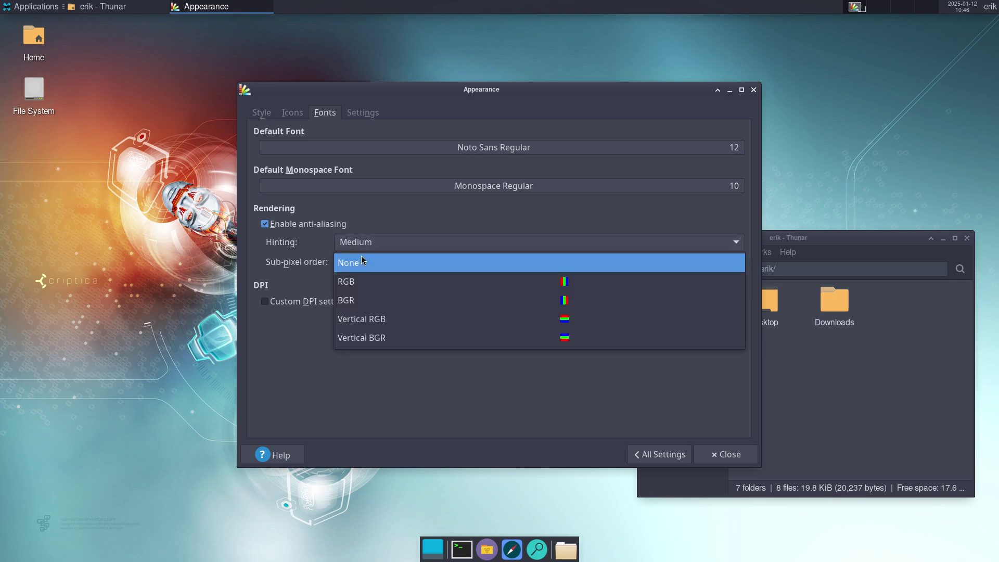
{"action": "left_click", "coordinate": [361, 262]}
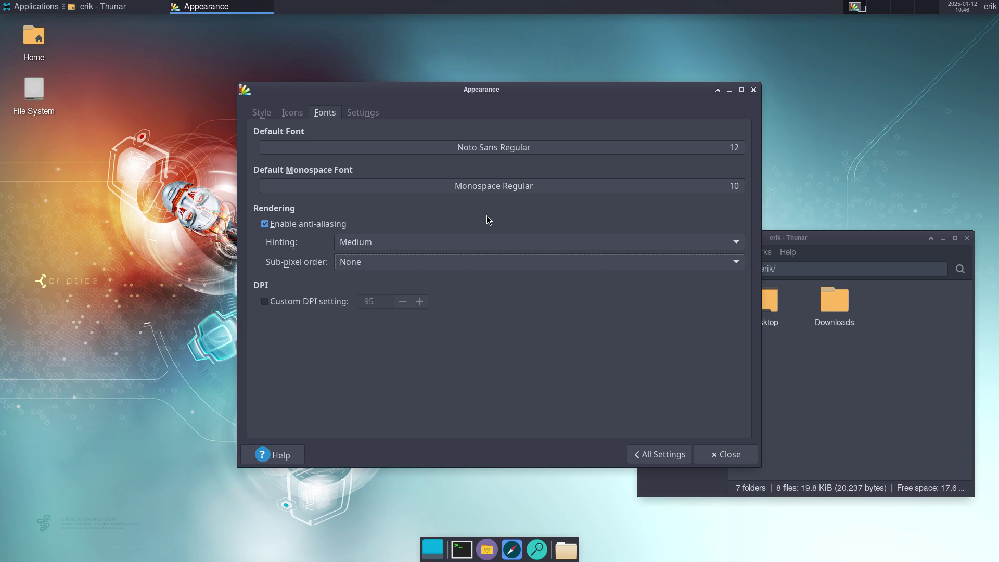
{"action": "left_click", "coordinate": [363, 113]}
{"action": "left_click", "coordinate": [324, 113]}
{"action": "left_click", "coordinate": [291, 113]}
{"action": "left_click", "coordinate": [262, 113]}
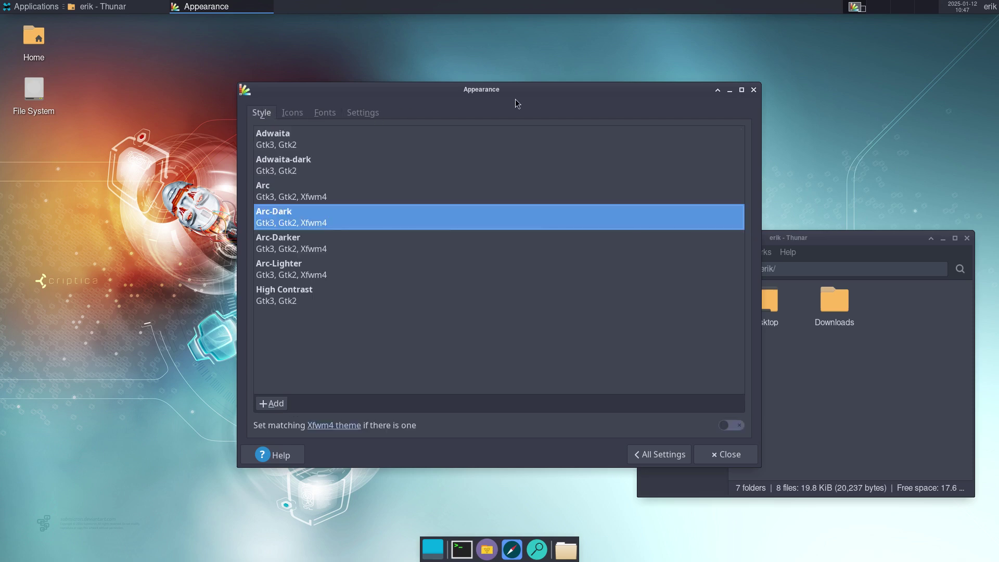
{"action": "left_click", "coordinate": [725, 454]}
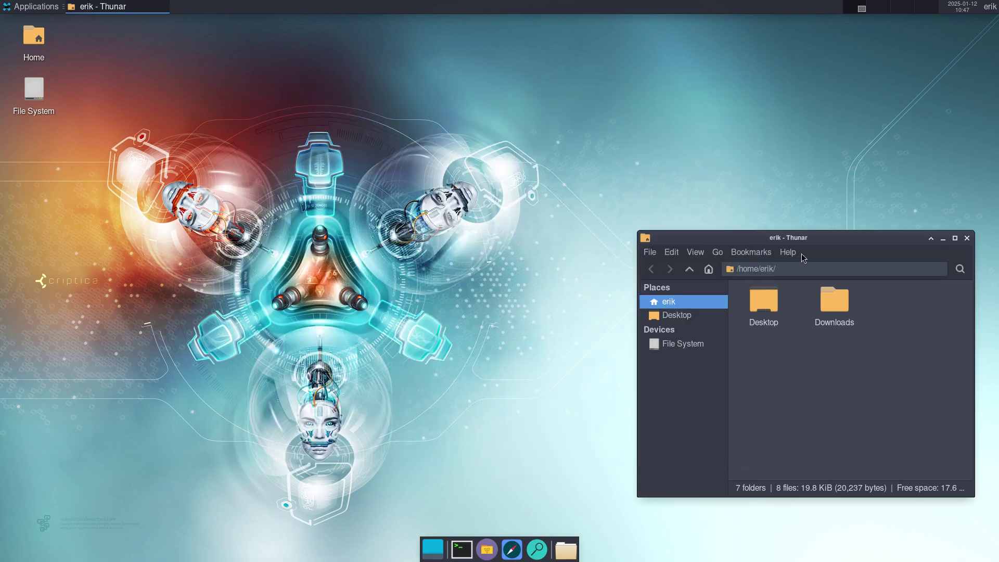
Open a terminal in the home folder from Thunar's context menu
{"action": "left_click_drag", "start_coordinate": [816, 241], "coordinate": [439, 109]}
{"action": "right_click", "coordinate": [537, 223]}
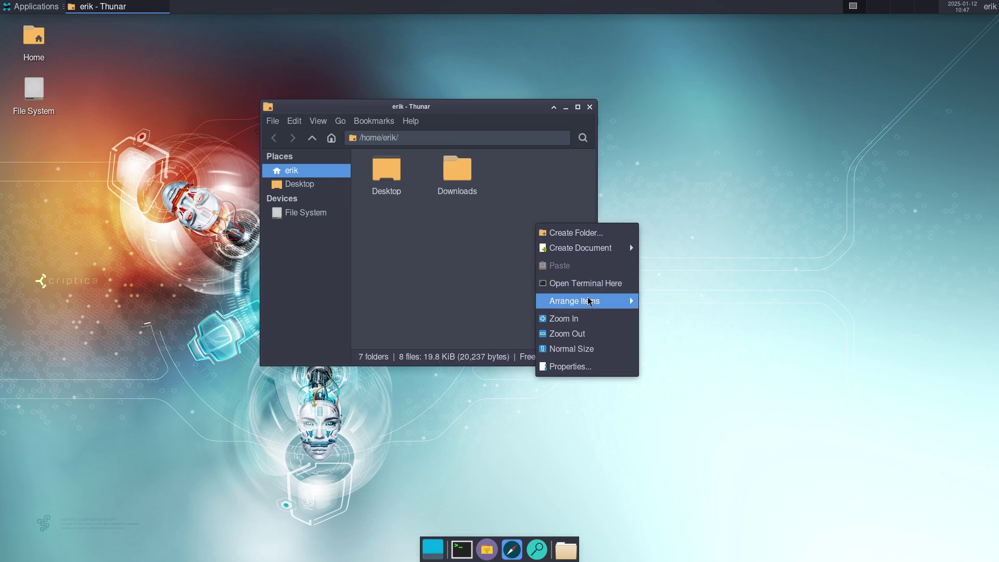
{"action": "left_click", "coordinate": [602, 286]}
{"action": "type", "text": "sudo p"}
{"action": "type", "text": "acman "}
{"action": "type", "text": "-S "}
{"action": "type", "text": "bibt"}
{"action": "type", "text": "ex"}
Run sudo pacman -S bibata-rainbow-cursor-theme and enter the password
{"action": "key", "text": "BackSpace"}
{"action": "key", "text": "BackSpace"}
{"action": "key", "text": "BackSpace"}
{"action": "type", "text": "ata-"}
{"action": "key", "text": "Tab"}
{"action": "key", "text": "Tab"}
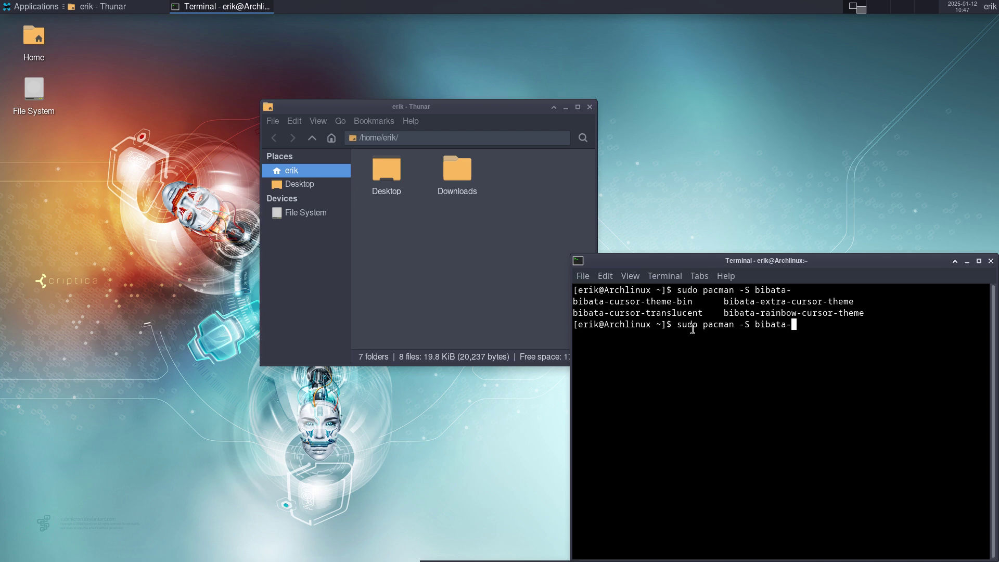
{"action": "type", "text": "ra"}
{"action": "key", "text": "Tab"}
{"action": "key", "text": "Return"}
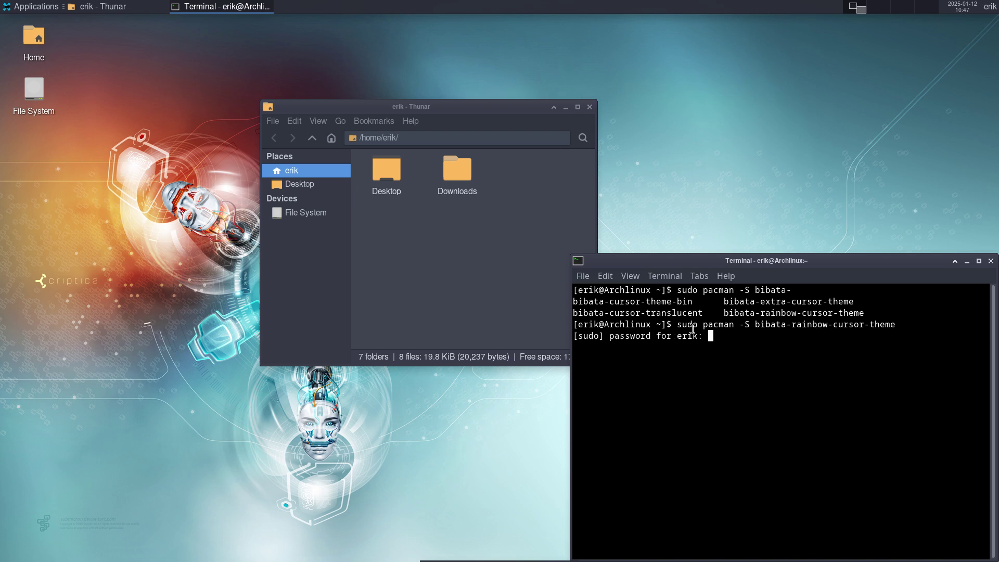
{"action": "type", "text": "password"}
{"action": "key", "text": "Return"}
{"action": "key", "text": "Return"}
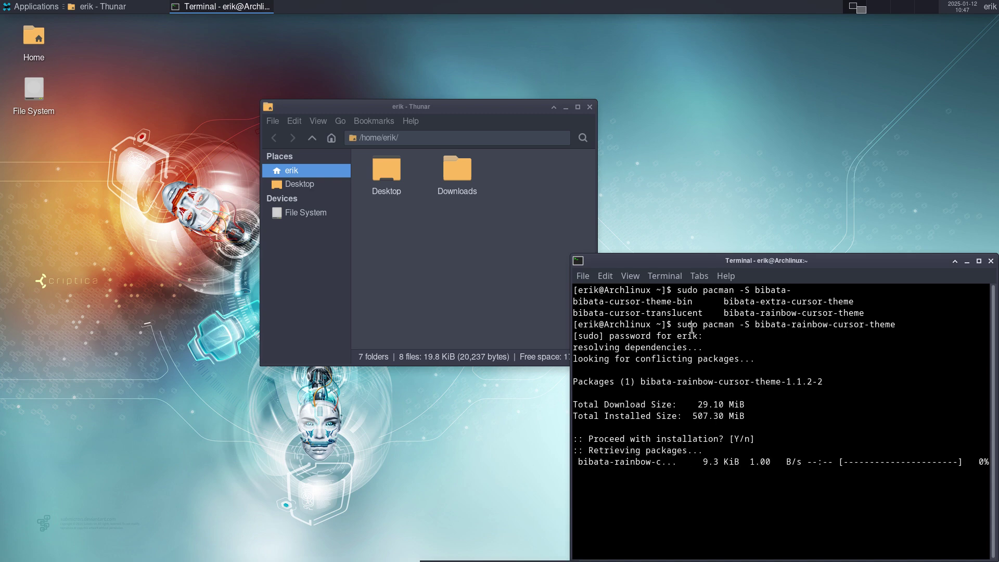
Set the Mouse and Touchpad cursor theme to Bibata-Rainbow-Original
{"action": "left_click", "coordinate": [36, 7]}
{"action": "mouse_move", "coordinate": [28, 114]}
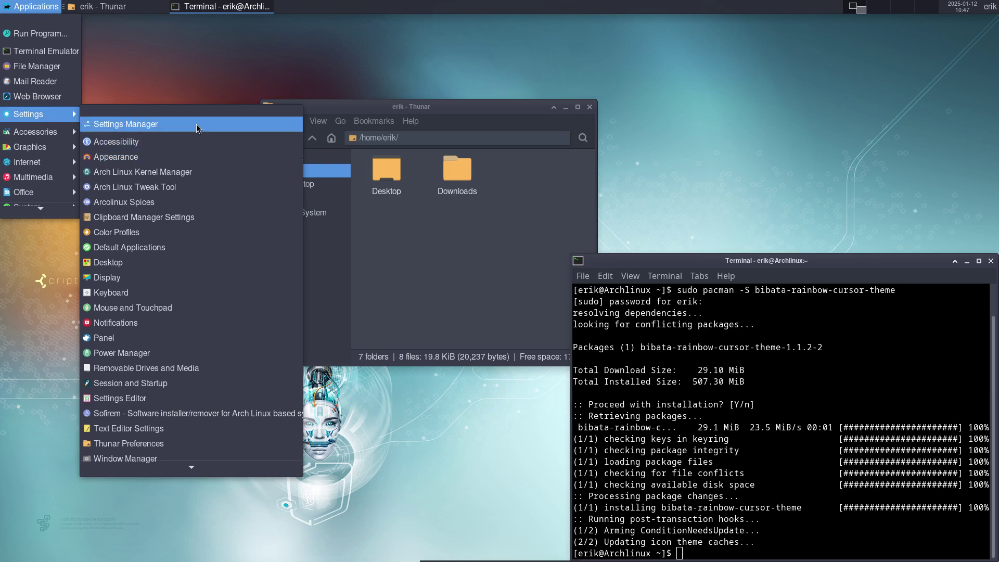
{"action": "left_click", "coordinate": [126, 123]}
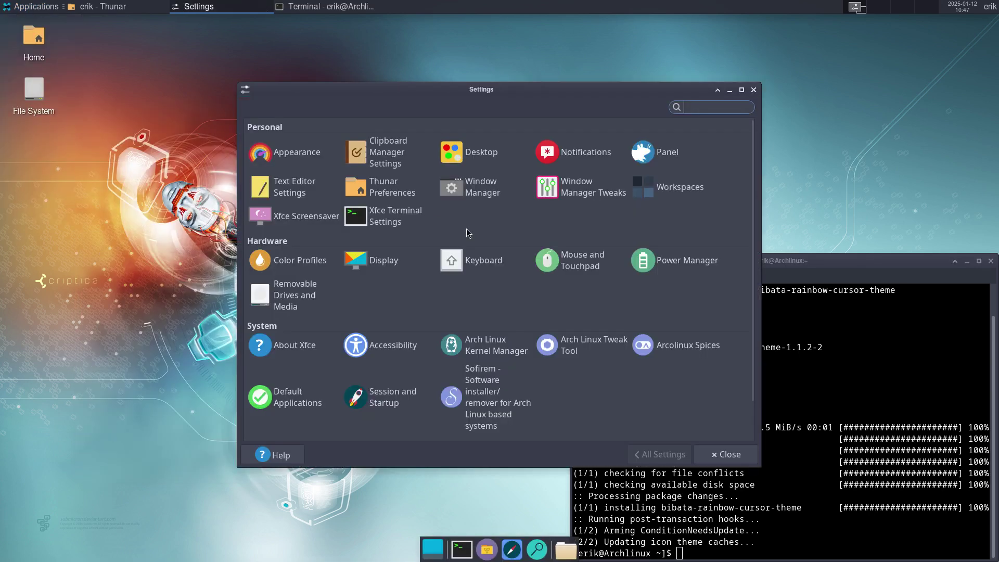
{"action": "left_click", "coordinate": [581, 260]}
{"action": "left_click", "coordinate": [352, 113]}
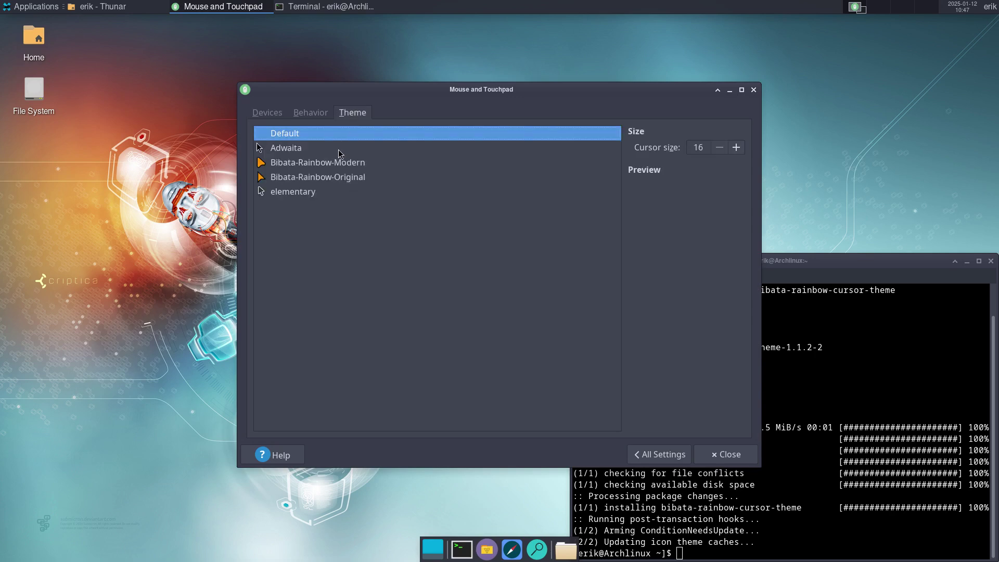
{"action": "left_click", "coordinate": [334, 165]}
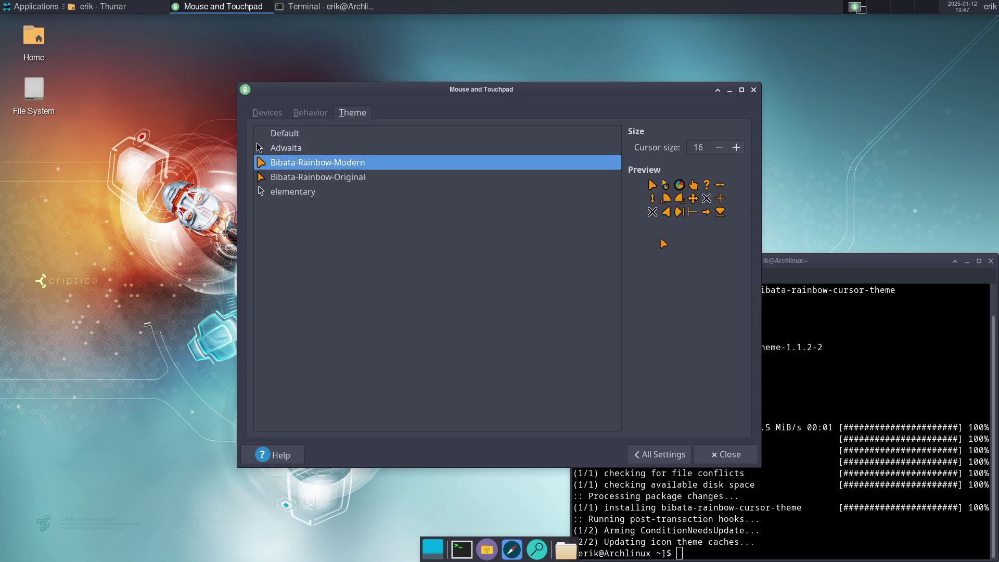
{"action": "left_click", "coordinate": [353, 179]}
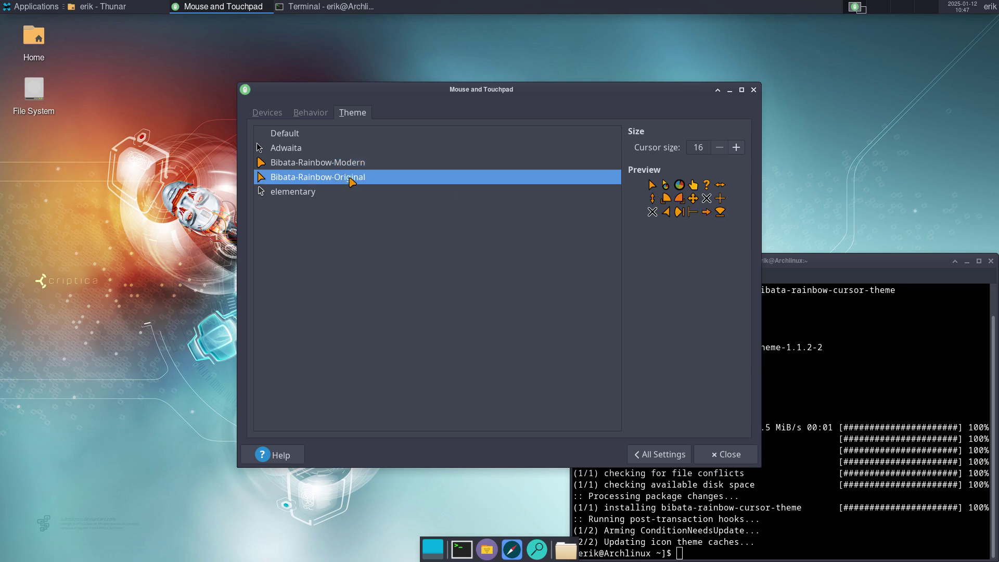
{"action": "left_click", "coordinate": [726, 454]}
Close the terminal and Thunar, then open and close the Settings Manager
{"action": "left_click", "coordinate": [991, 261]}
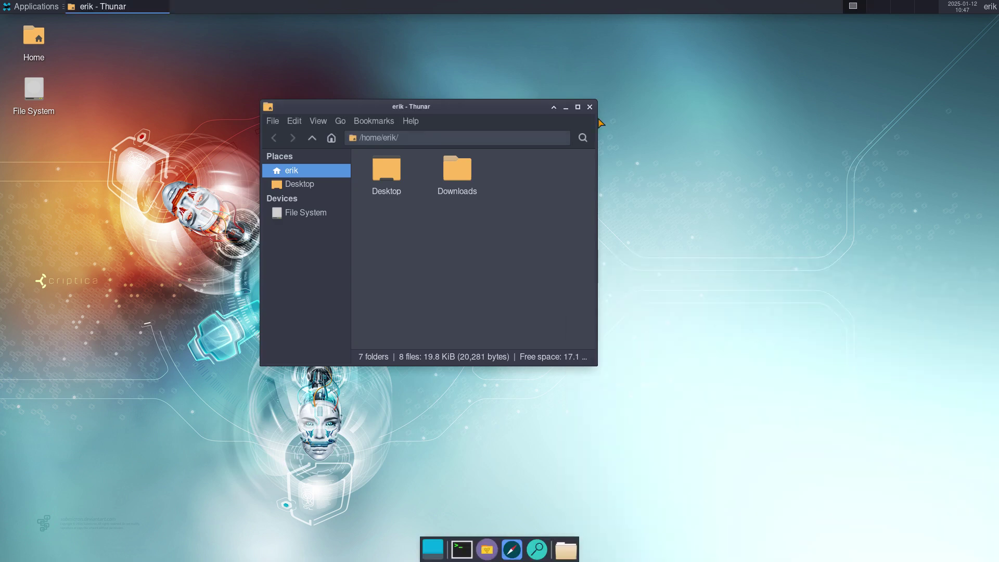
{"action": "left_click_drag", "start_coordinate": [529, 107], "coordinate": [471, 73]}
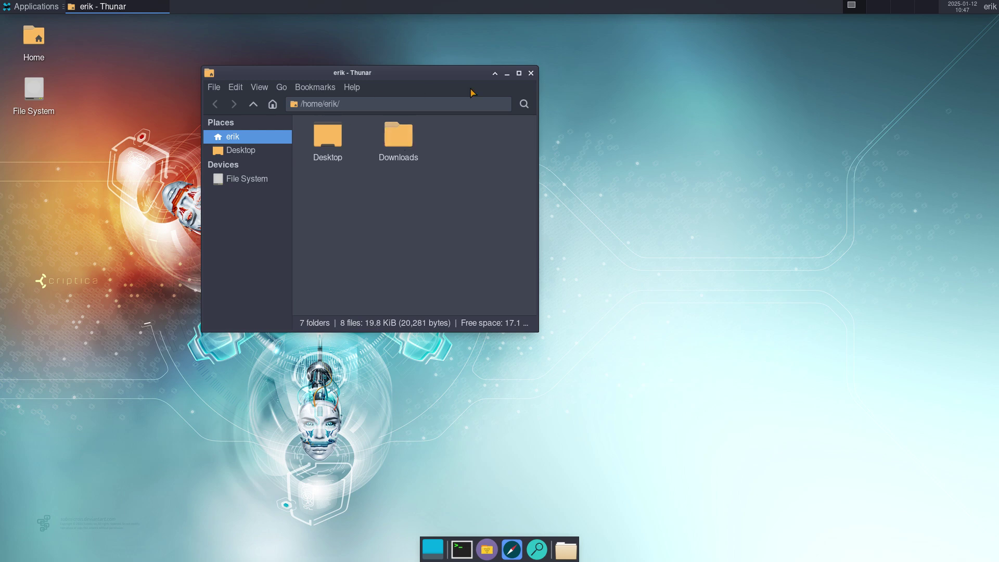
{"action": "left_click", "coordinate": [530, 72]}
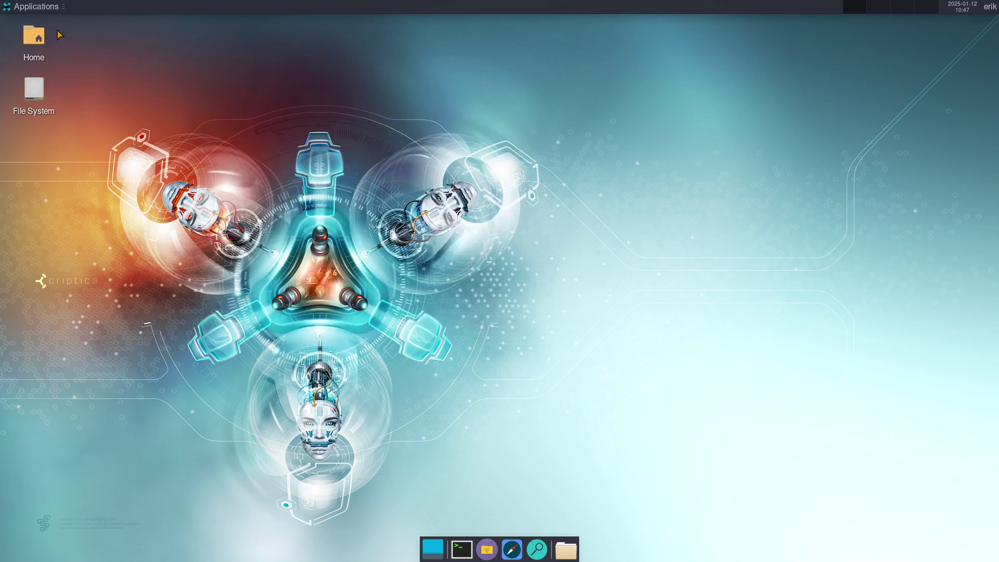
{"action": "left_click", "coordinate": [25, 6]}
{"action": "mouse_move", "coordinate": [28, 104]}
{"action": "left_click", "coordinate": [137, 103]}
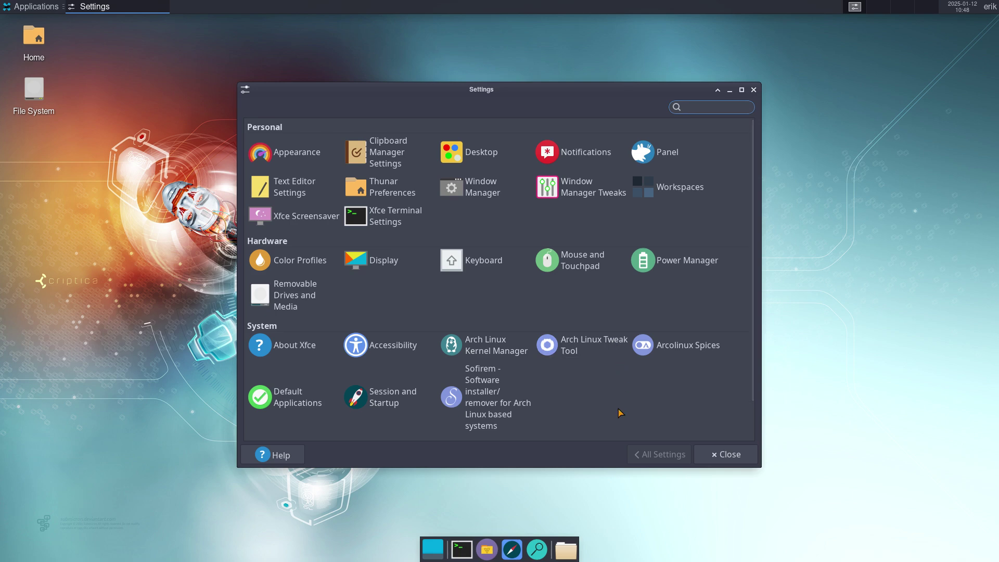
{"action": "left_click", "coordinate": [754, 90]}
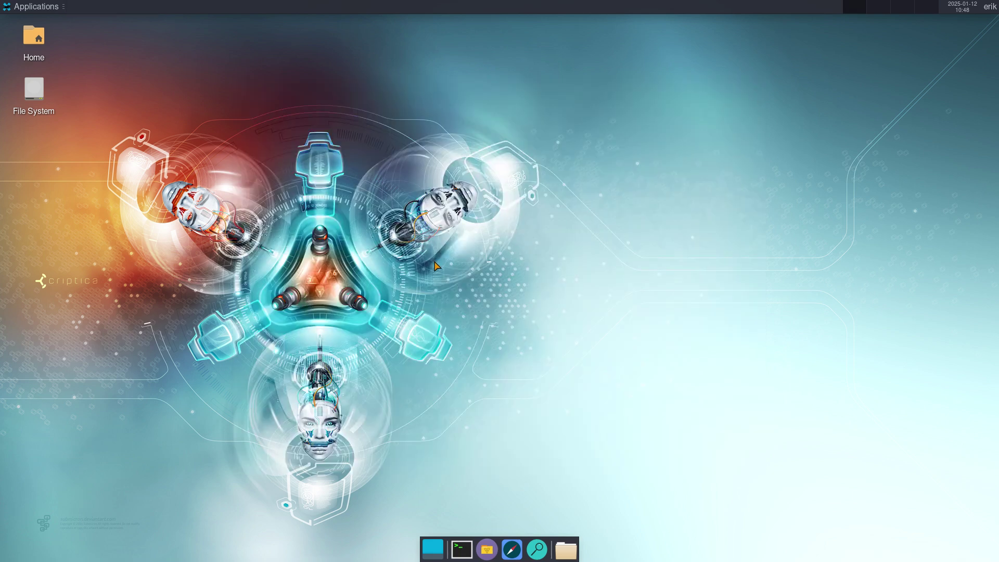
Launch Arch Linux Tweak Tool with att in a new terminal, authenticating
{"action": "key", "text": "ctrl+alt+t"}
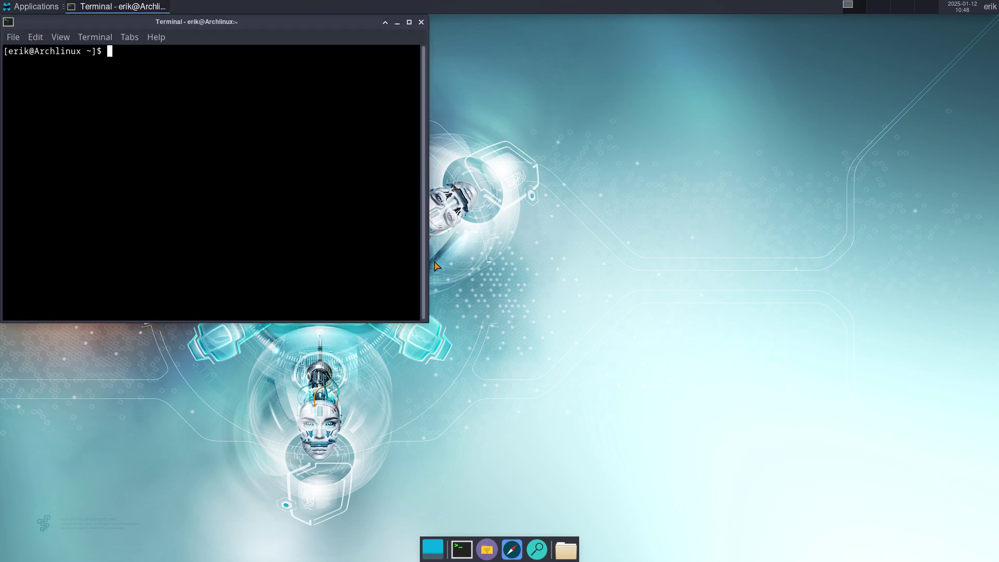
{"action": "type", "text": "att"}
{"action": "key", "text": "Return"}
{"action": "type", "text": "••••"}
{"action": "key", "text": "Return"}
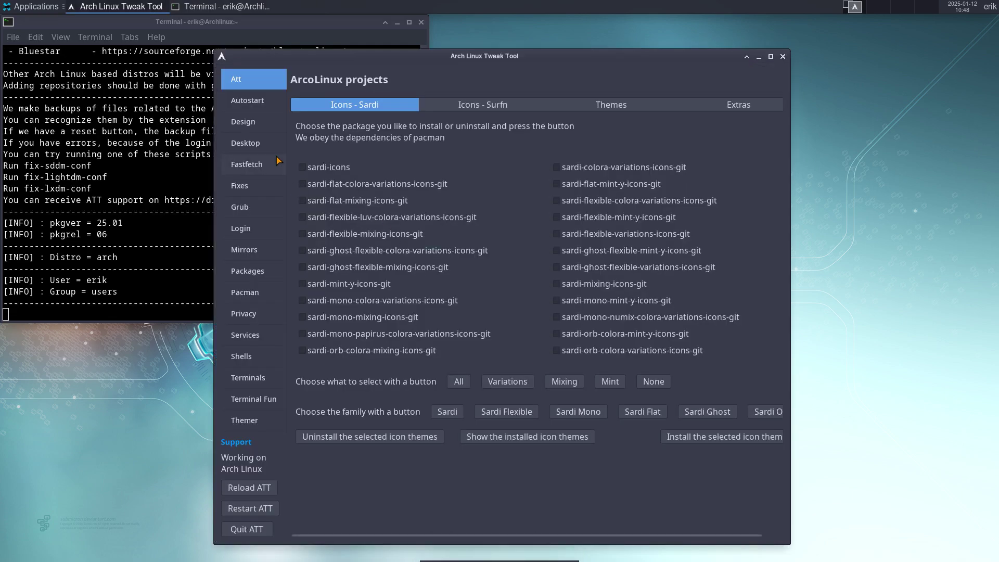
Browse the Desktop Installer, picking fvwm3 from the list, then quit the tool
{"action": "left_click", "coordinate": [243, 120]}
{"action": "left_click", "coordinate": [245, 142]}
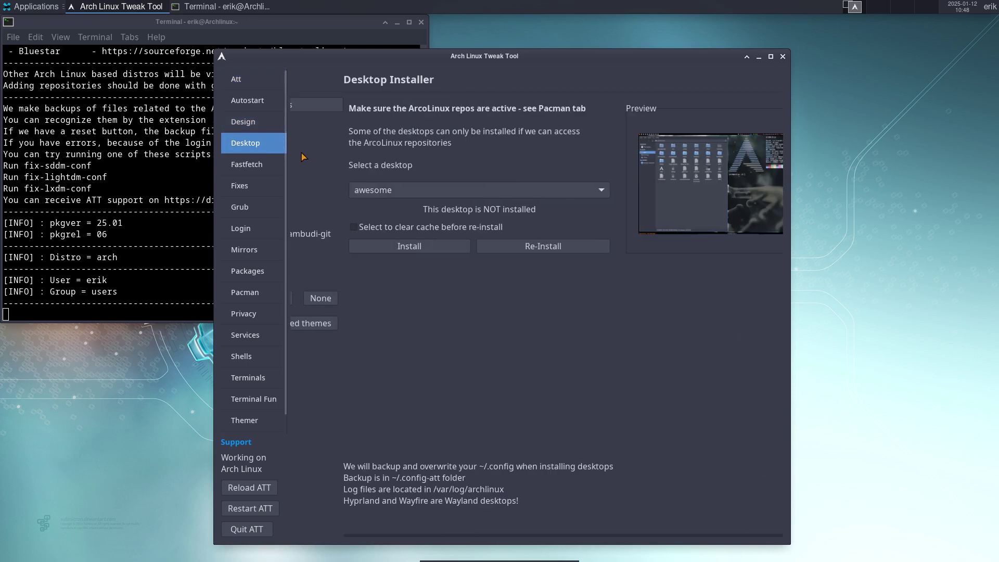
{"action": "left_click", "coordinate": [359, 190]}
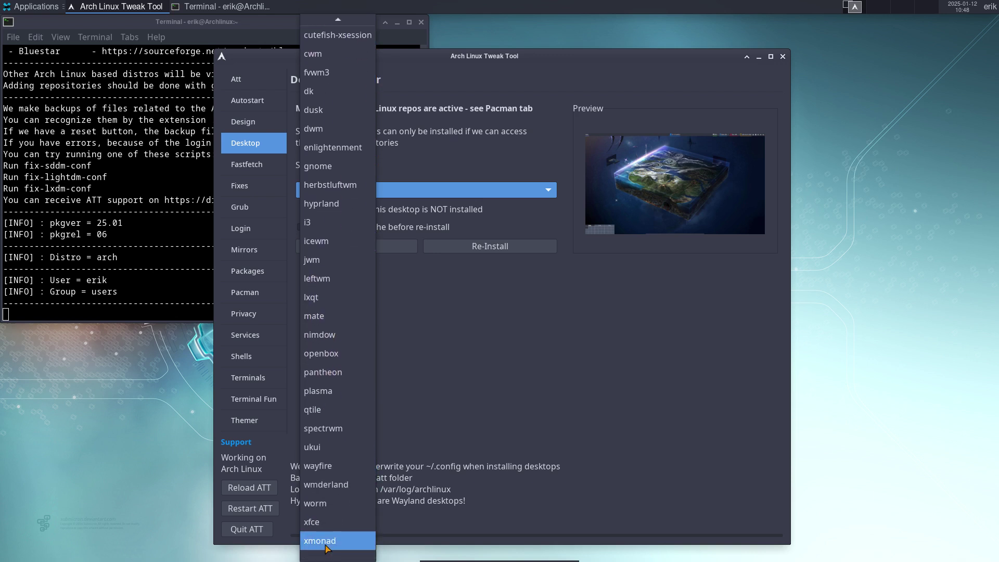
{"action": "left_click", "coordinate": [316, 78]}
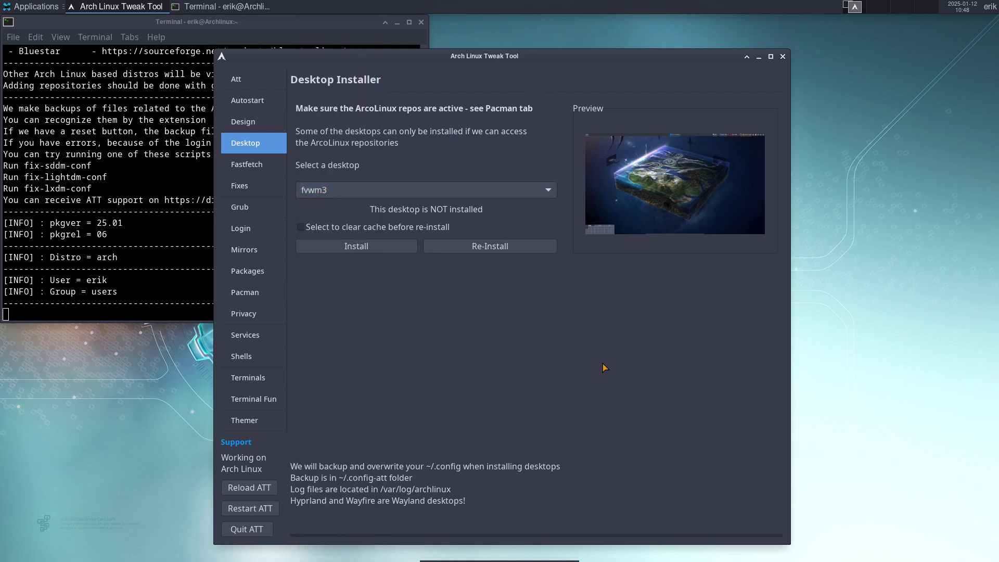
{"action": "left_click", "coordinate": [247, 529]}
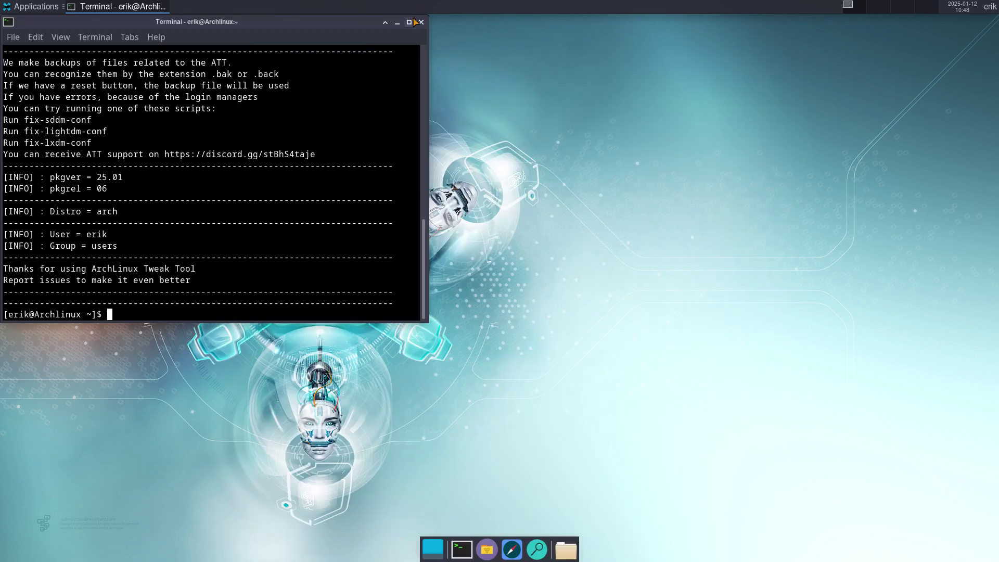
Close the terminal window, then open and dismiss the Applications menu
{"action": "left_click_drag", "start_coordinate": [331, 23], "coordinate": [544, 108]}
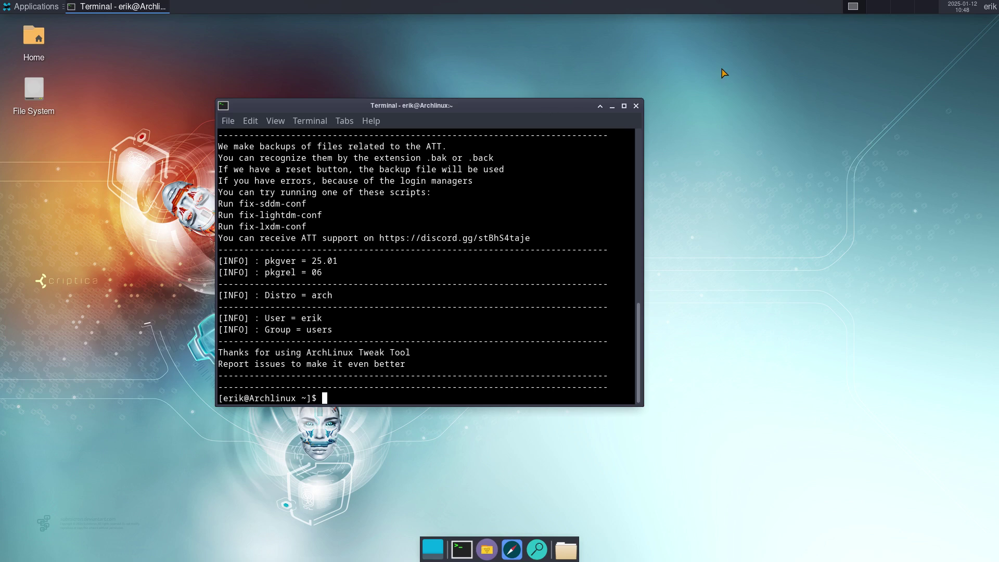
{"action": "left_click", "coordinate": [635, 106]}
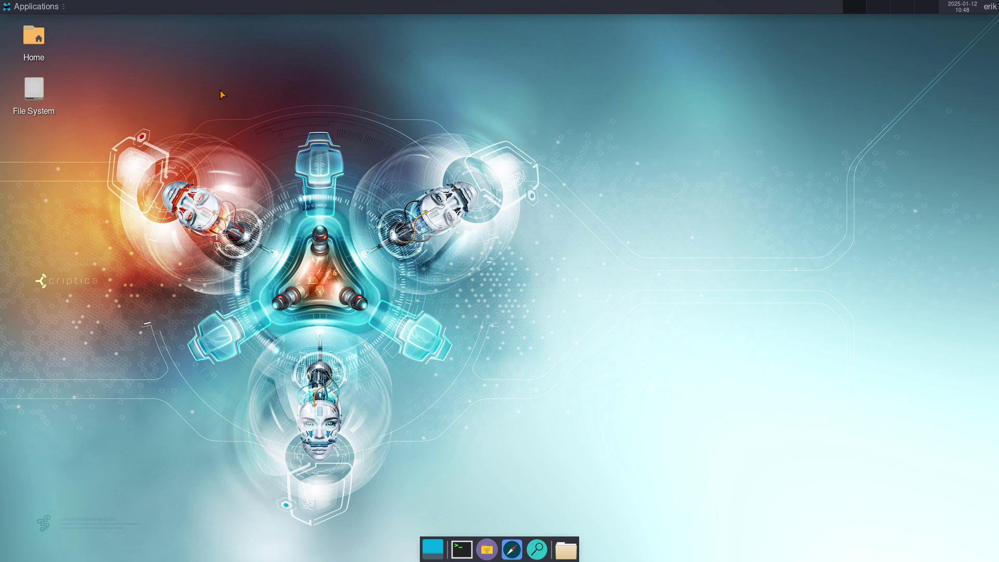
{"action": "left_click", "coordinate": [36, 7]}
{"action": "mouse_move", "coordinate": [28, 104]}
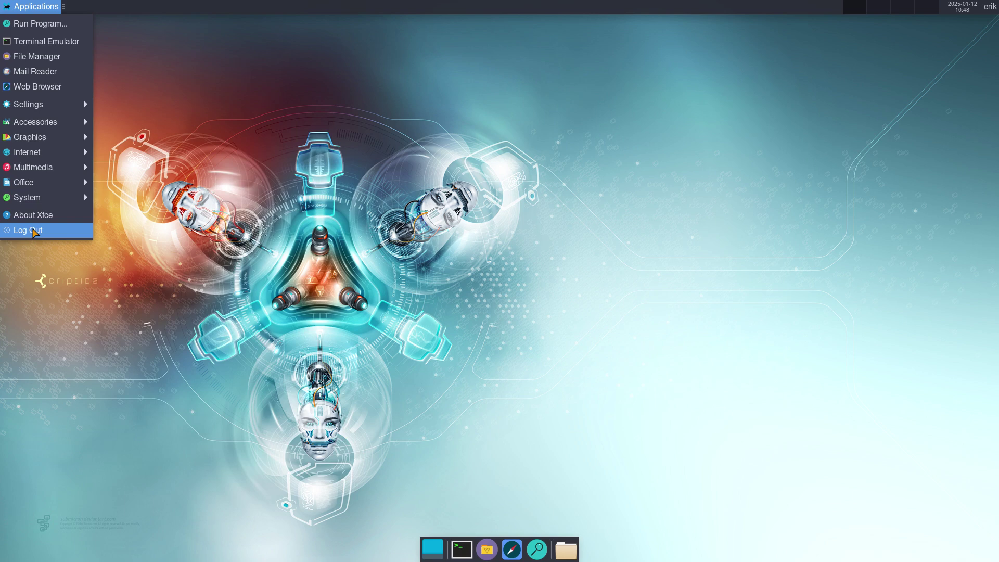
{"action": "left_click", "coordinate": [360, 215]}
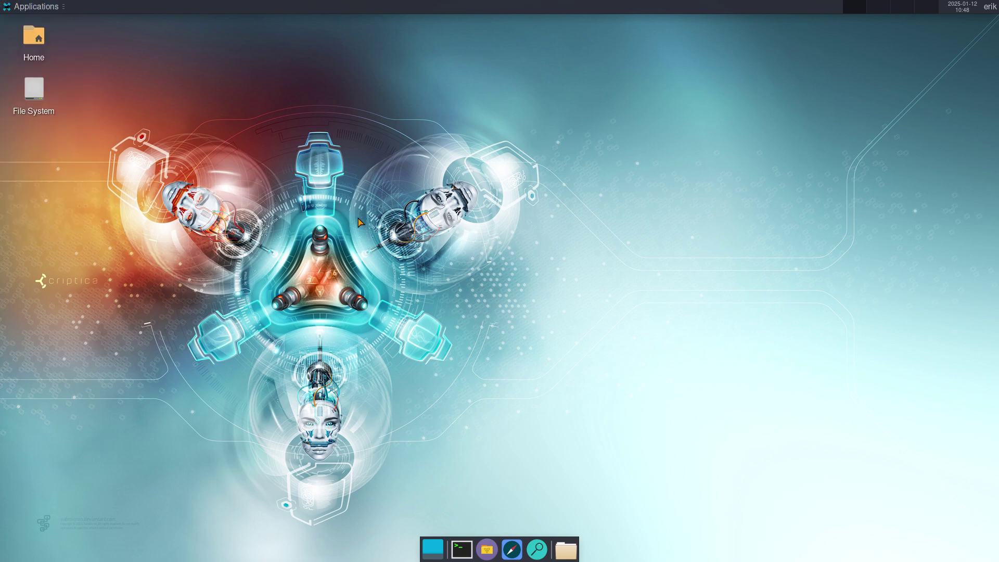